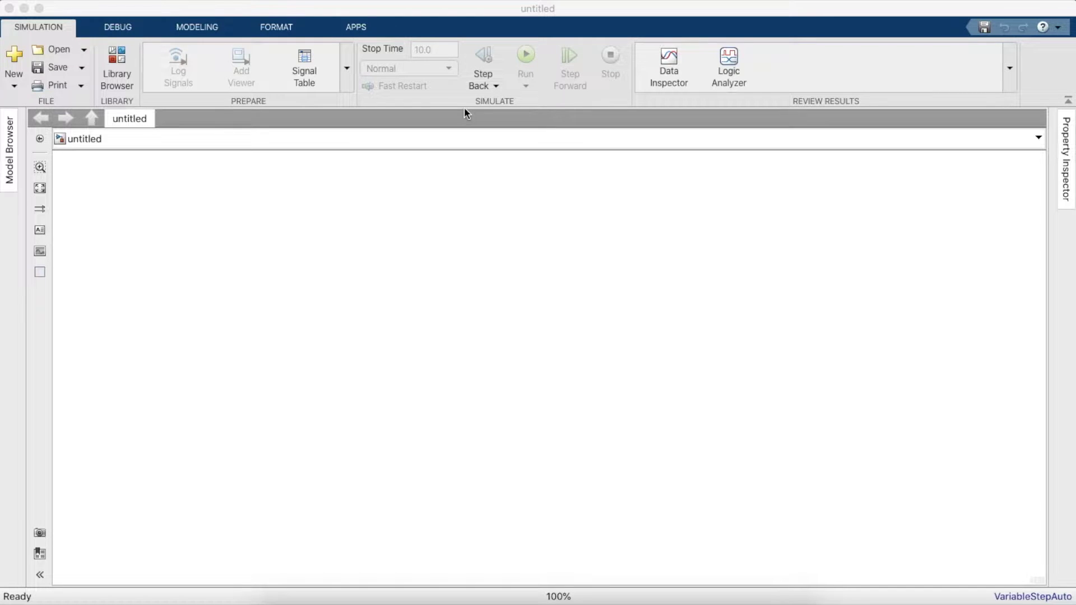
- Search the library for 'Sine' and place a Sine Wave block on the canvas
{"action": "left_click", "coordinate": [125, 66]}
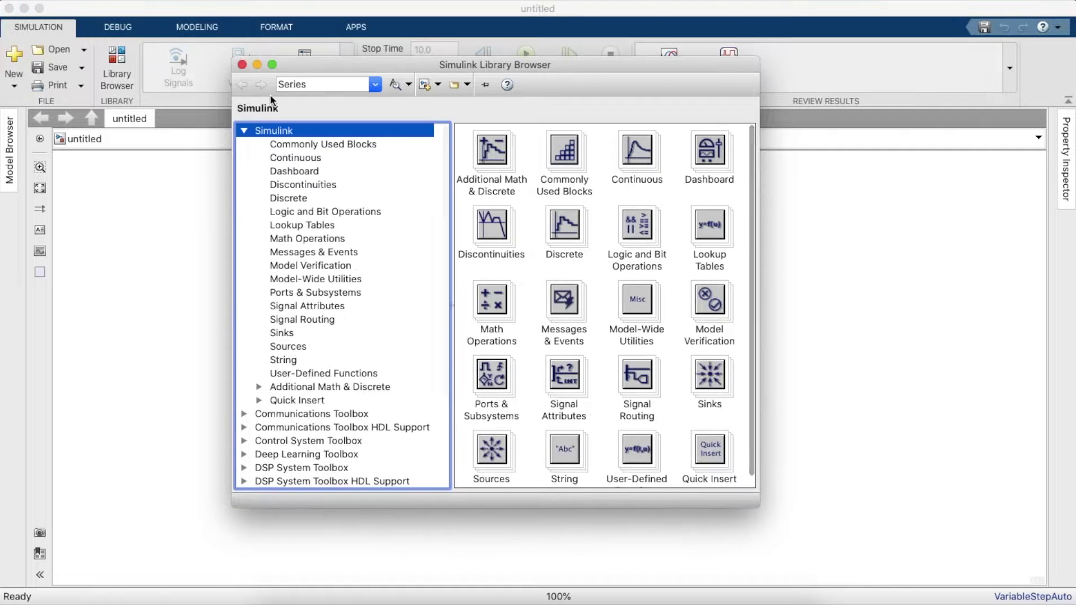
{"action": "left_click", "coordinate": [326, 83]}
{"action": "key", "text": "BackSpace"}
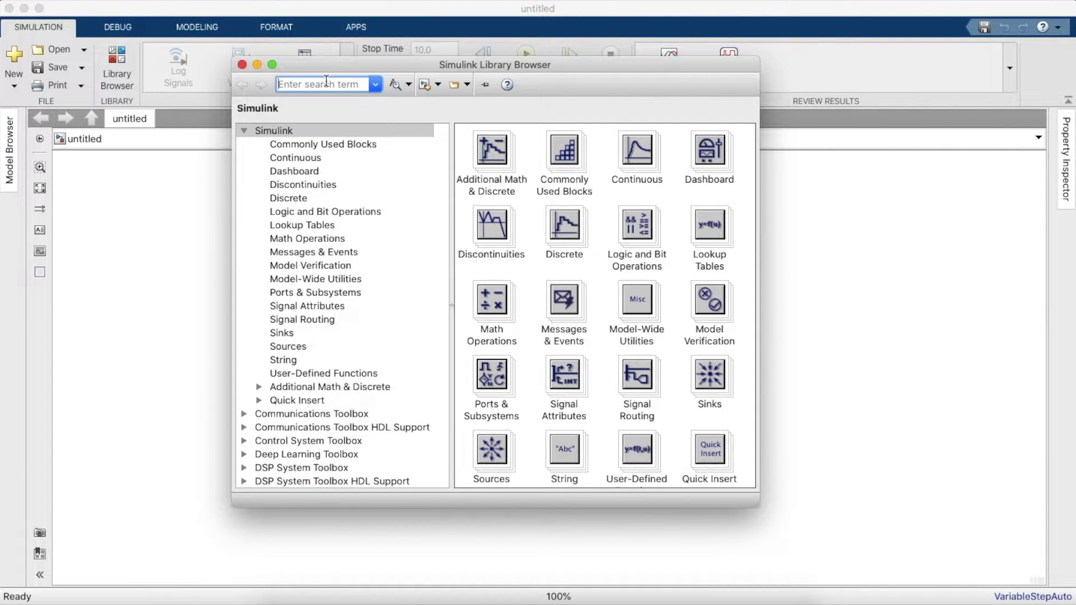
{"action": "type", "text": "Sine bl"}
{"action": "key", "text": "BackSpace"}
{"action": "key", "text": "BackSpace"}
{"action": "key", "text": "BackSpace"}
{"action": "key", "text": "Return"}
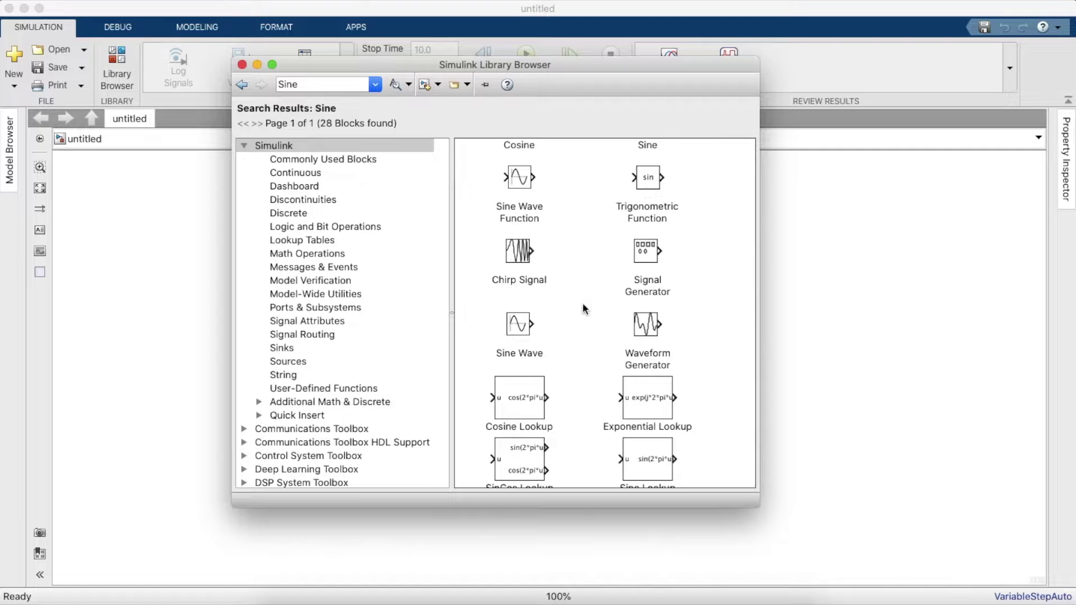
{"action": "left_click", "coordinate": [518, 322]}
{"action": "left_click_drag", "start_coordinate": [519, 322], "coordinate": [126, 271]}
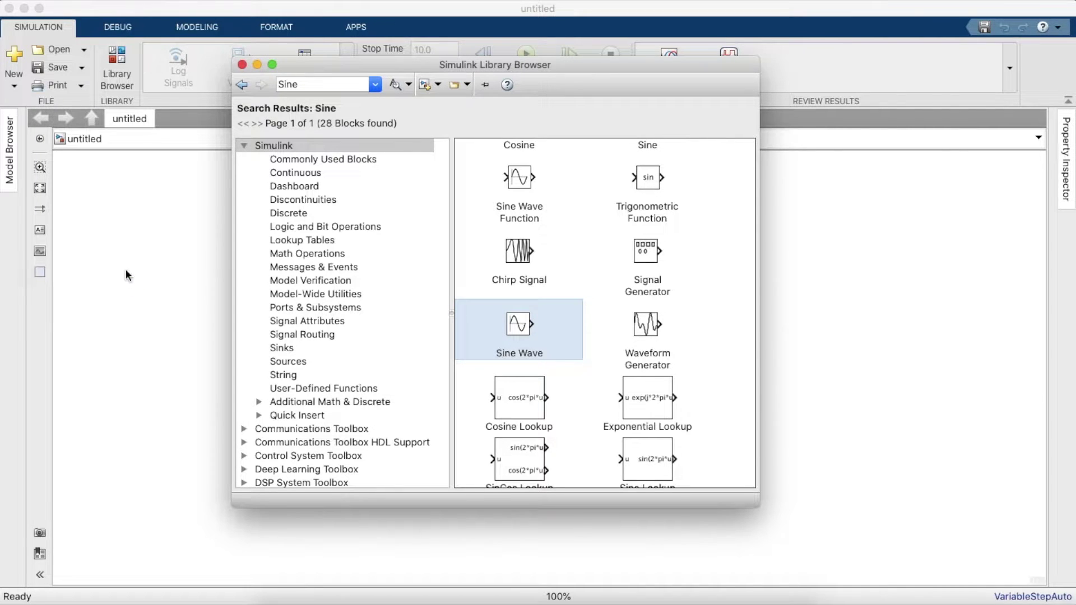
- Replace the library search term with the start of the next search, 'S'
{"action": "left_click", "coordinate": [315, 87]}
{"action": "key", "text": "BackSpace"}
{"action": "type", "text": "S"}
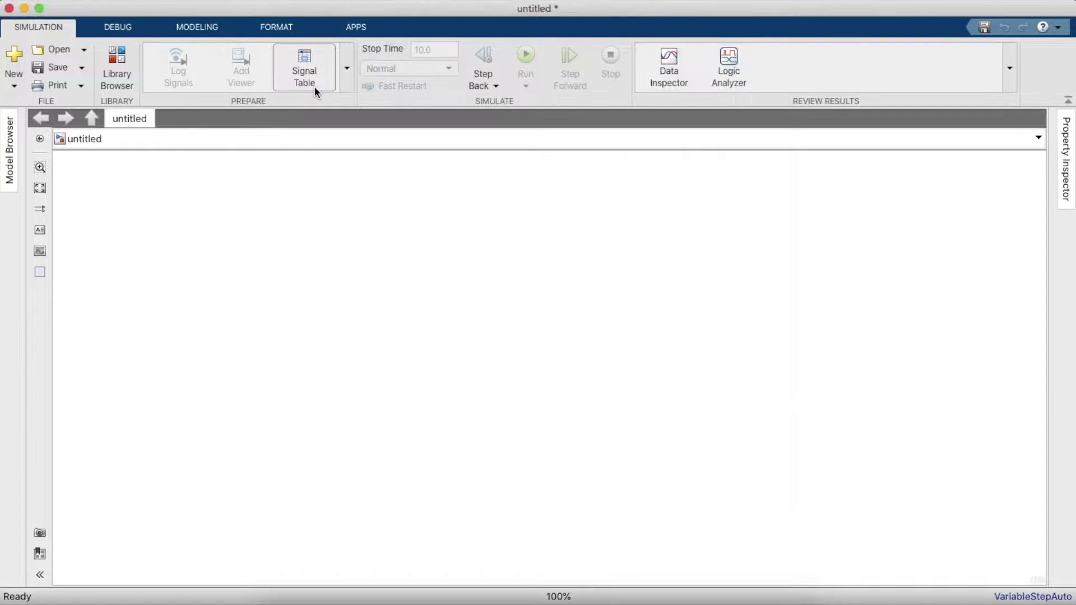
- Find 'Sawtooth' and place the Simscape Sawtooth Generator below and right of the Sine Wave
{"action": "left_click", "coordinate": [117, 70]}
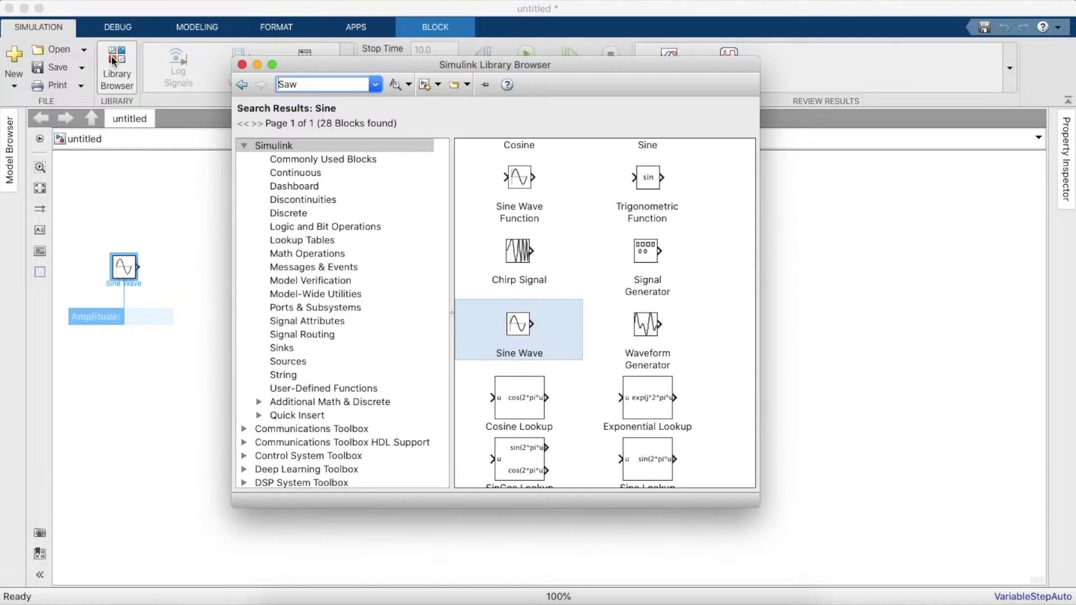
{"action": "type", "text": "awtooth"}
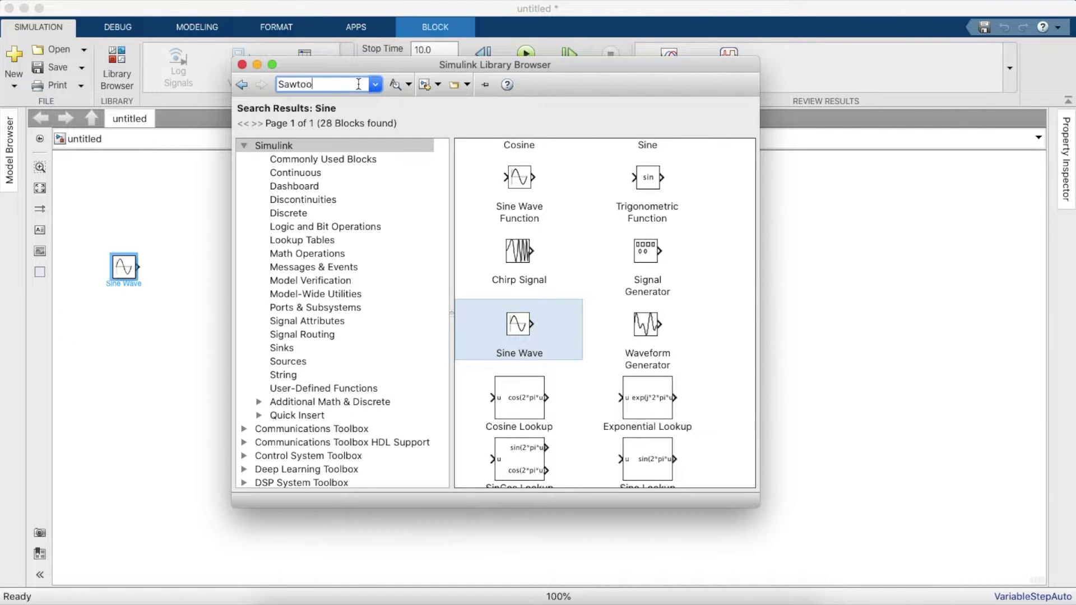
{"action": "key", "text": "Return"}
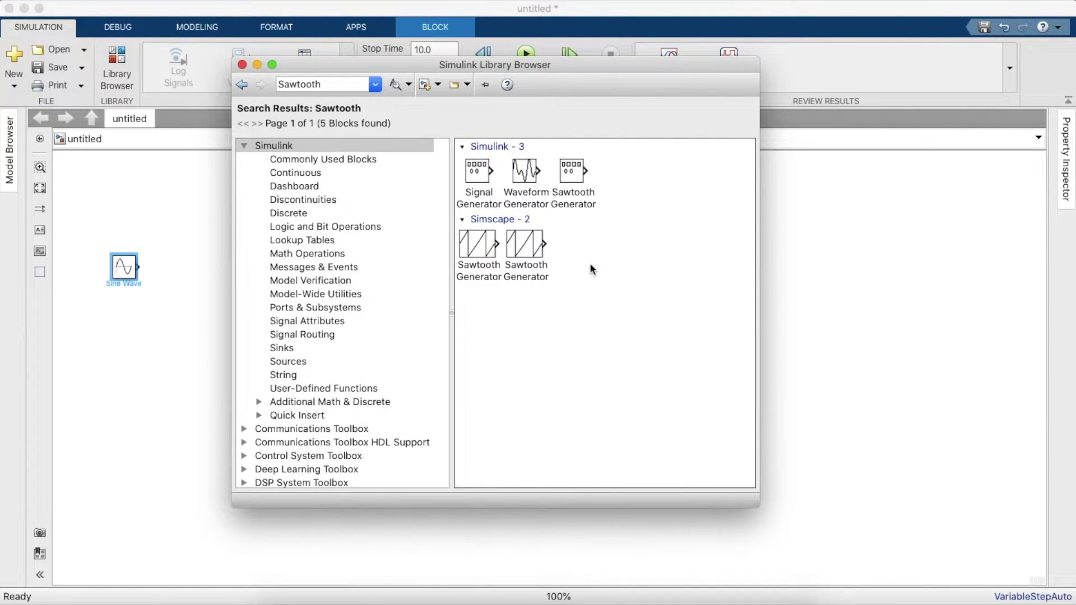
{"action": "left_click_drag", "start_coordinate": [490, 251], "coordinate": [126, 344]}
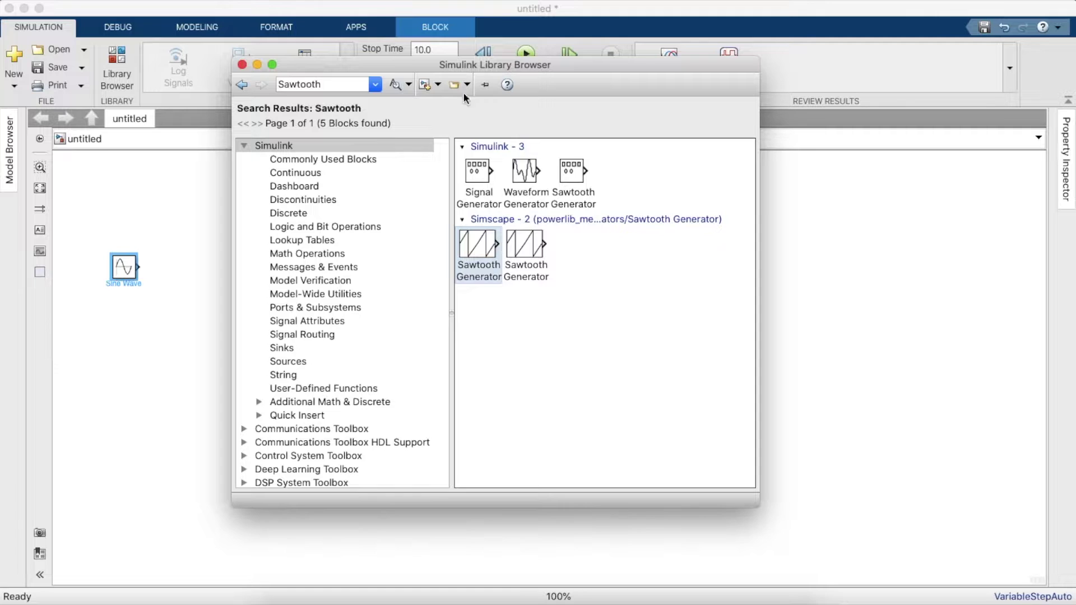
{"action": "left_click_drag", "start_coordinate": [499, 60], "coordinate": [726, 51]}
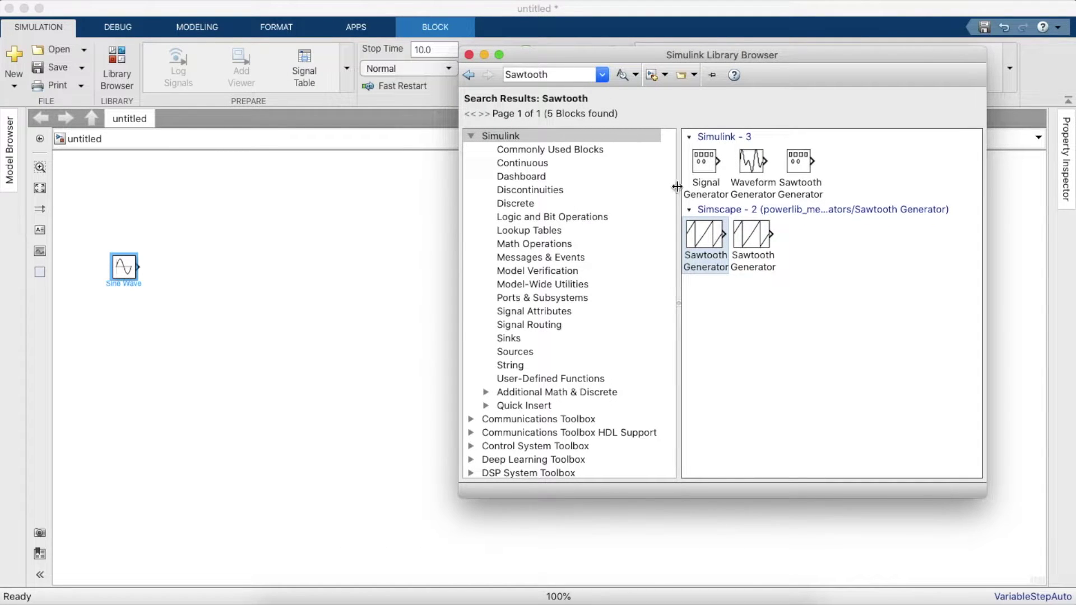
{"action": "double_click", "coordinate": [705, 239]}
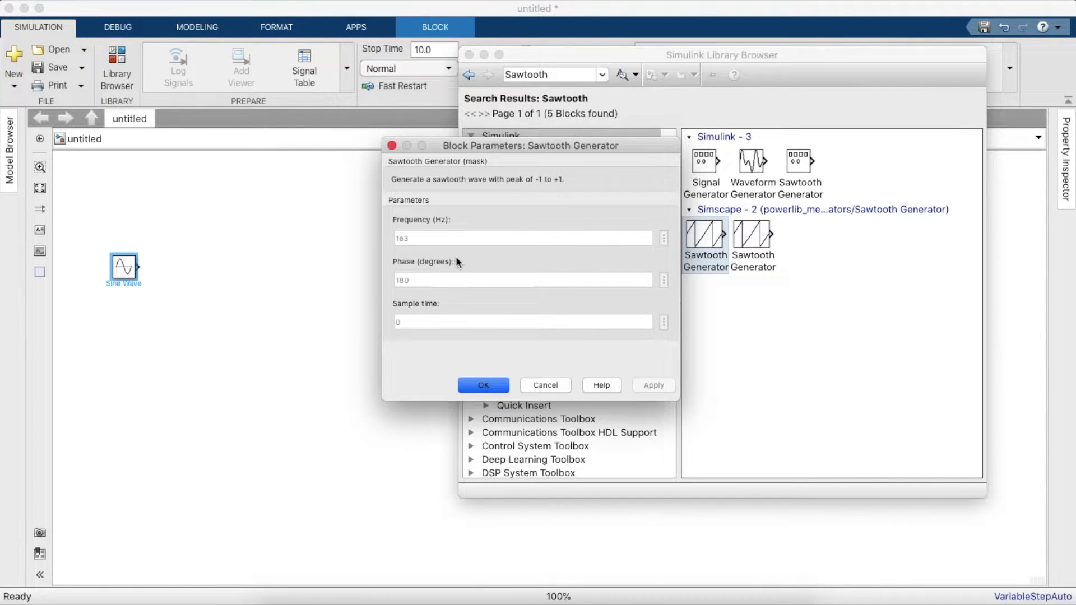
{"action": "left_click", "coordinate": [556, 386]}
{"action": "left_click_drag", "start_coordinate": [705, 239], "coordinate": [190, 387]}
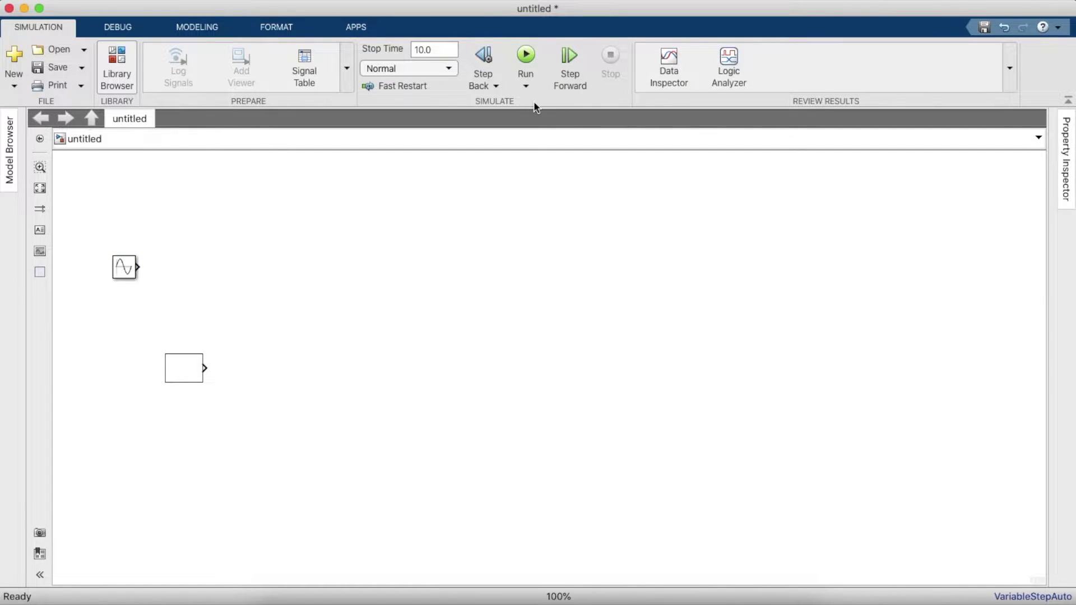
- Search 'Gui' and place a powergui block near the top of the model
{"action": "left_click", "coordinate": [117, 71]}
{"action": "left_click", "coordinate": [570, 75]}
{"action": "type", "text": "Gui"}
{"action": "key", "text": "Return"}
{"action": "left_click", "coordinate": [735, 160]}
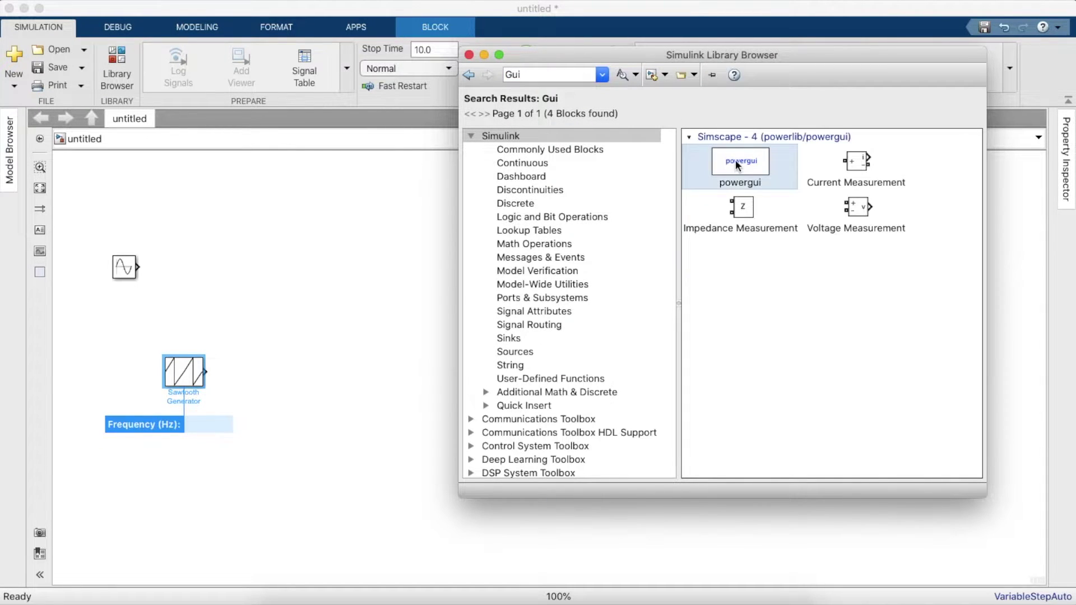
{"action": "left_click_drag", "start_coordinate": [735, 160], "coordinate": [151, 186]}
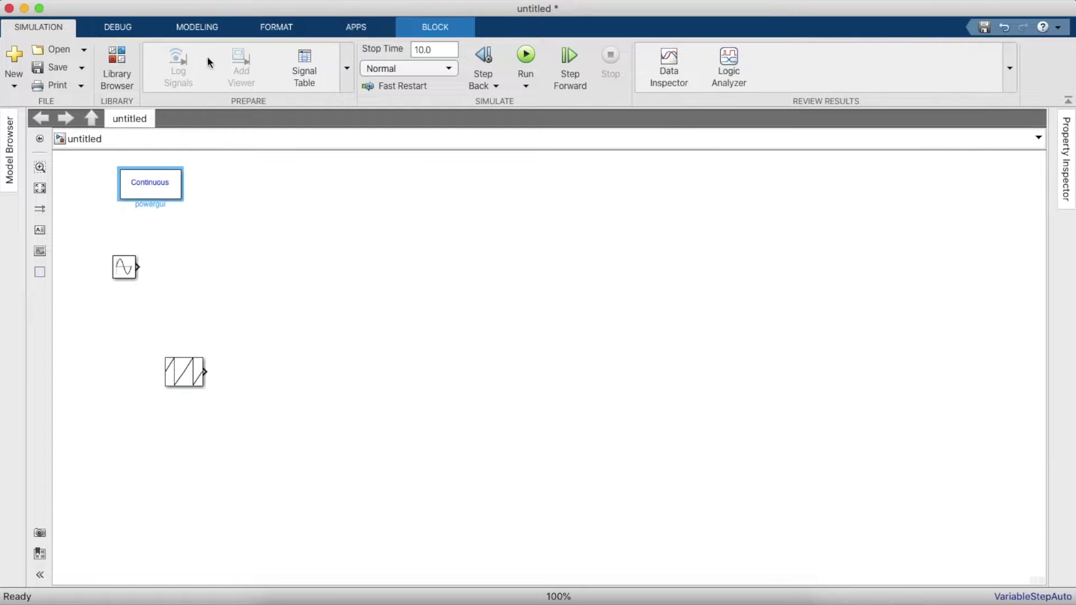
- Search 'Compare' and place a Compare To Zero block right of the Sine Wave
{"action": "left_click", "coordinate": [120, 58]}
{"action": "left_click", "coordinate": [555, 74]}
{"action": "type", "text": "C"}
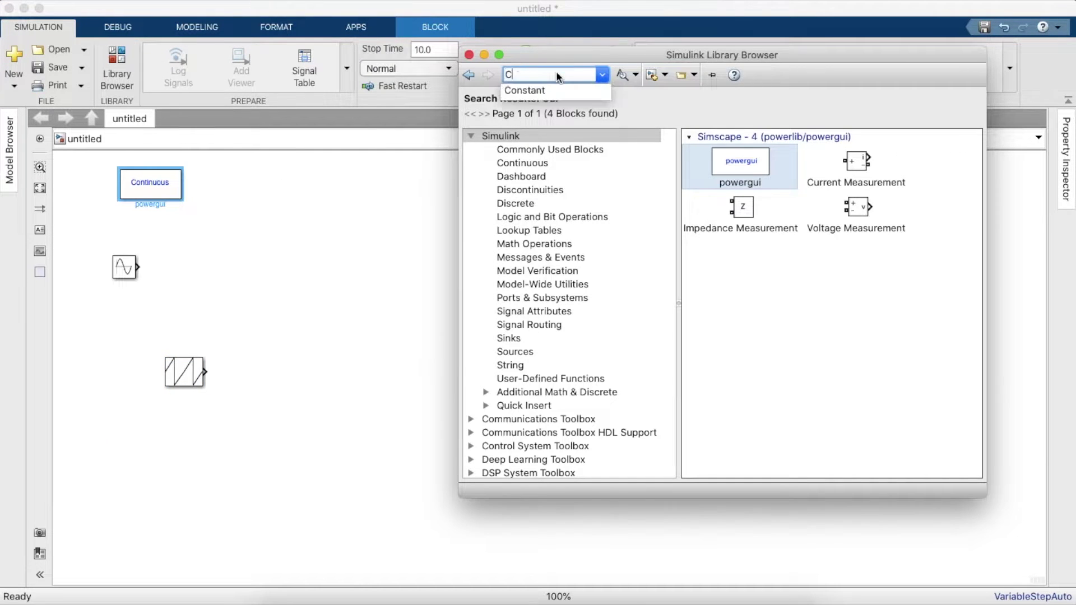
{"action": "type", "text": "ompare"}
{"action": "key", "text": "Return"}
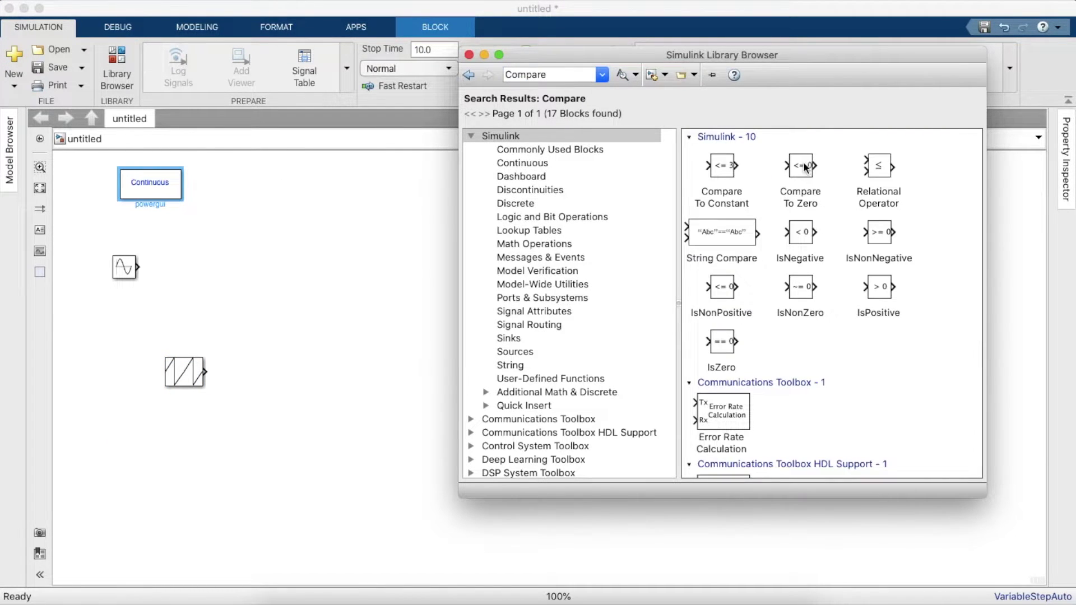
{"action": "left_click", "coordinate": [811, 166]}
{"action": "left_click_drag", "start_coordinate": [810, 166], "coordinate": [328, 282]}
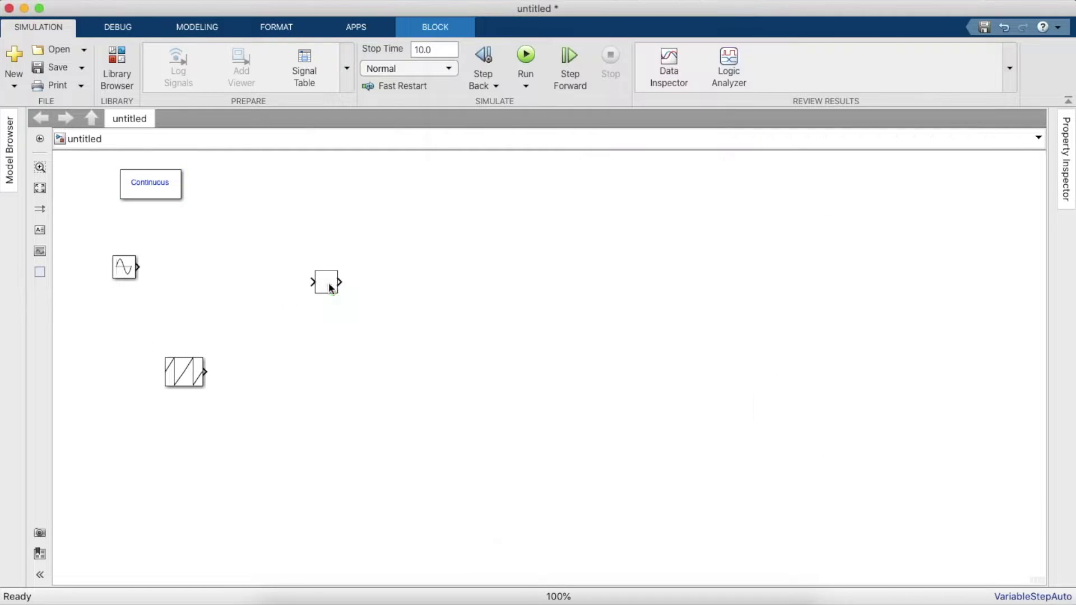
- Search 'Add' and place an Add block between the Sine Wave and Compare To Zero
{"action": "left_click", "coordinate": [122, 53]}
{"action": "left_click", "coordinate": [565, 76]}
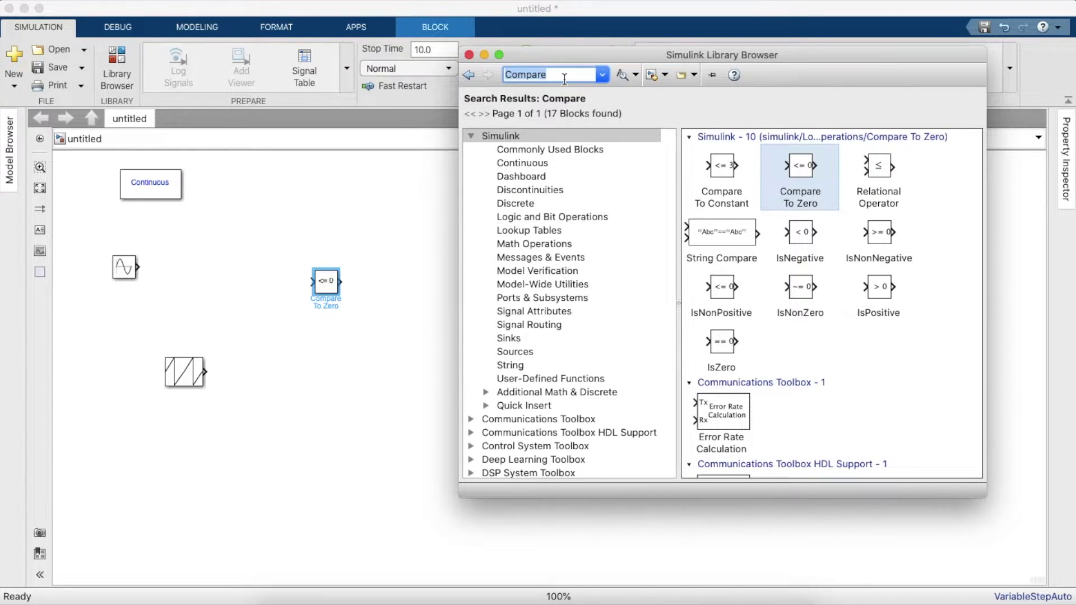
{"action": "key", "text": "BackSpace"}
{"action": "type", "text": "Add"}
{"action": "key", "text": "Return"}
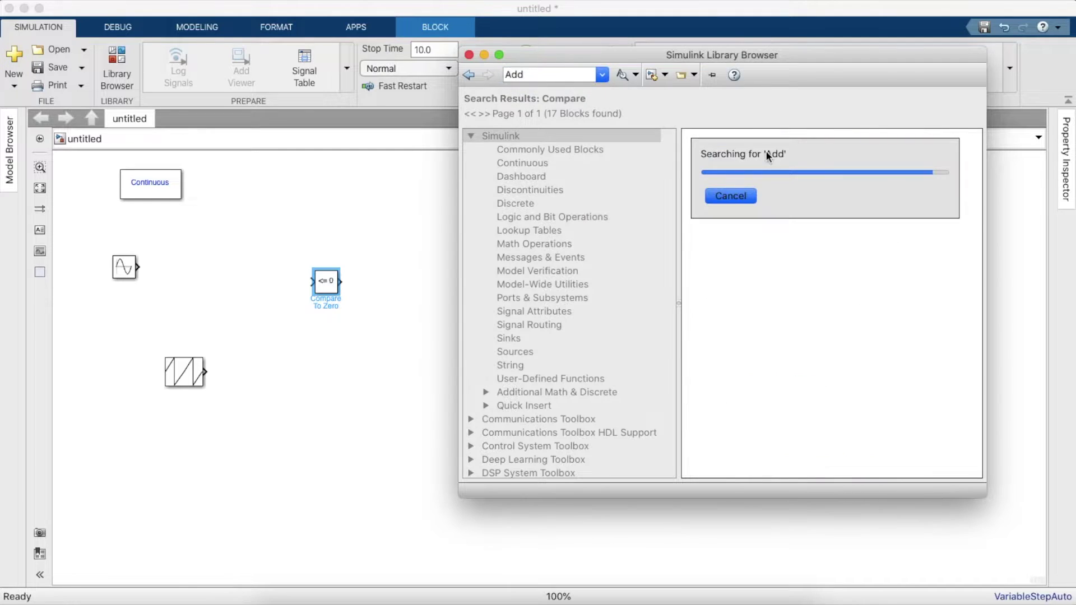
{"action": "left_click_drag", "start_coordinate": [740, 231], "coordinate": [242, 291]}
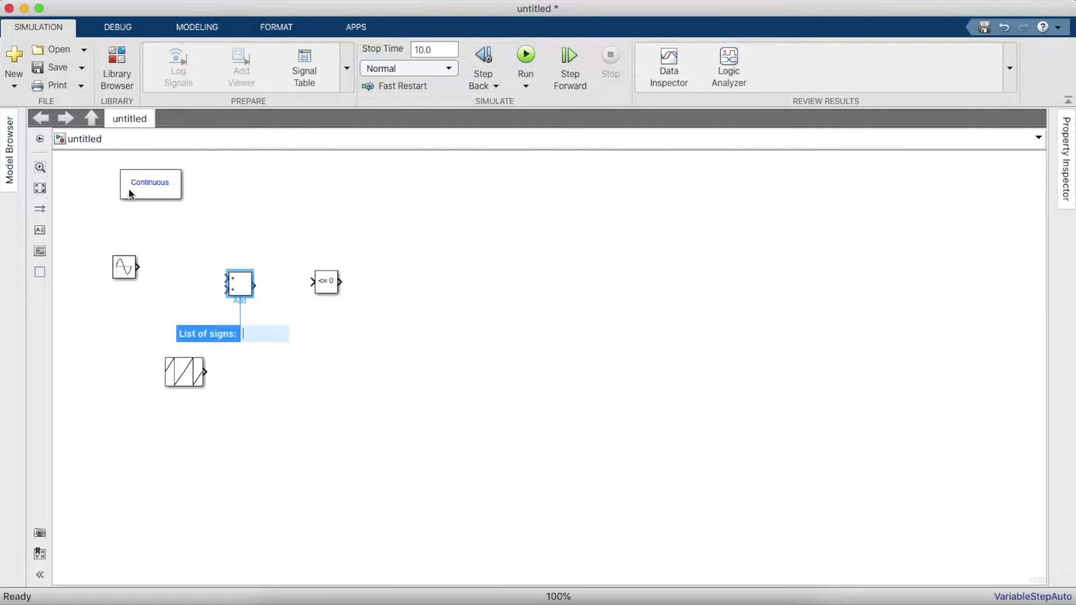
- Copy the Sine Wave twice and stack the copies vertically below the original
{"action": "left_click", "coordinate": [129, 268]}
{"action": "key", "text": "super+c"}
{"action": "key", "text": "super+v"}
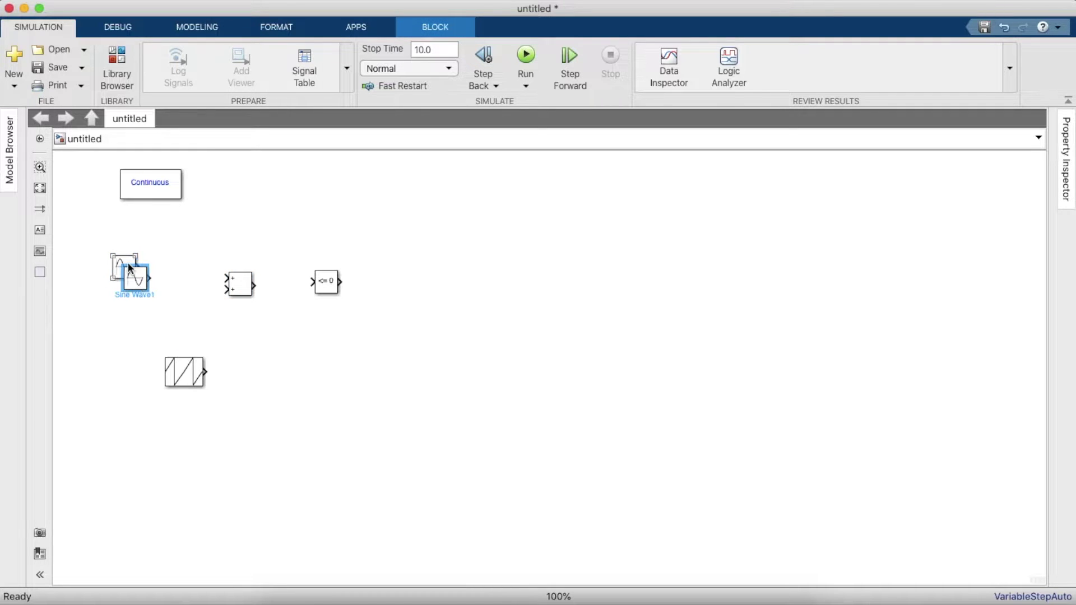
{"action": "key", "text": "super+v"}
{"action": "mouse_move", "coordinate": [136, 290]}
{"action": "left_mouse_down"}
{"action": "mouse_move", "coordinate": [125, 343]}
{"action": "mouse_move", "coordinate": [132, 283]}
{"action": "mouse_move", "coordinate": [125, 305]}
{"action": "left_mouse_up"}
{"action": "left_click_drag", "start_coordinate": [133, 344], "coordinate": [120, 351]}
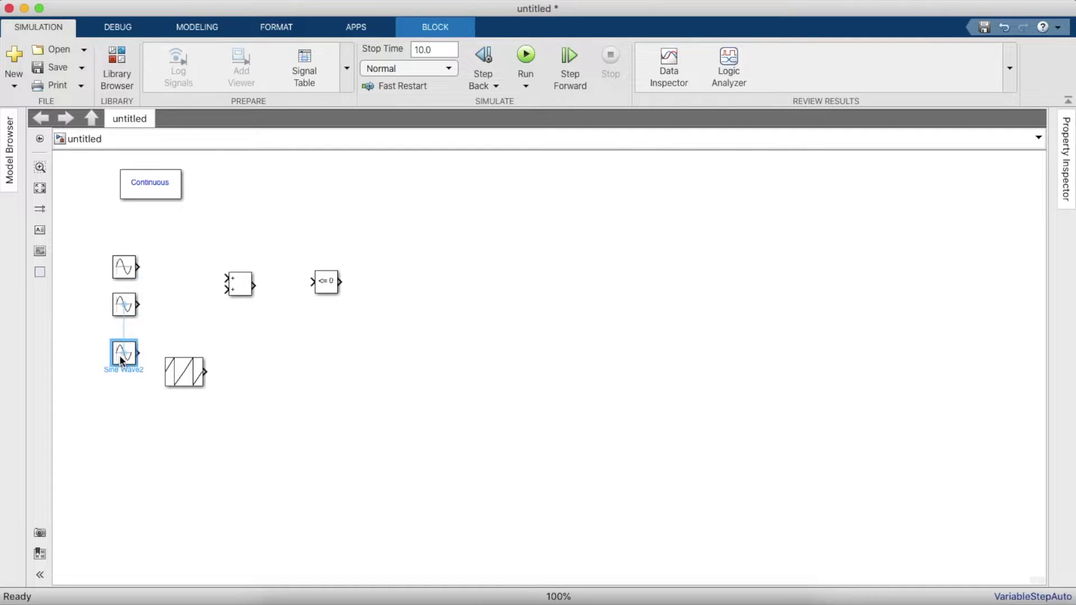
- Give the top Sine Wave a frequency of 2*pi*50 rad/s and a phase of 0
{"action": "double_click", "coordinate": [122, 263]}
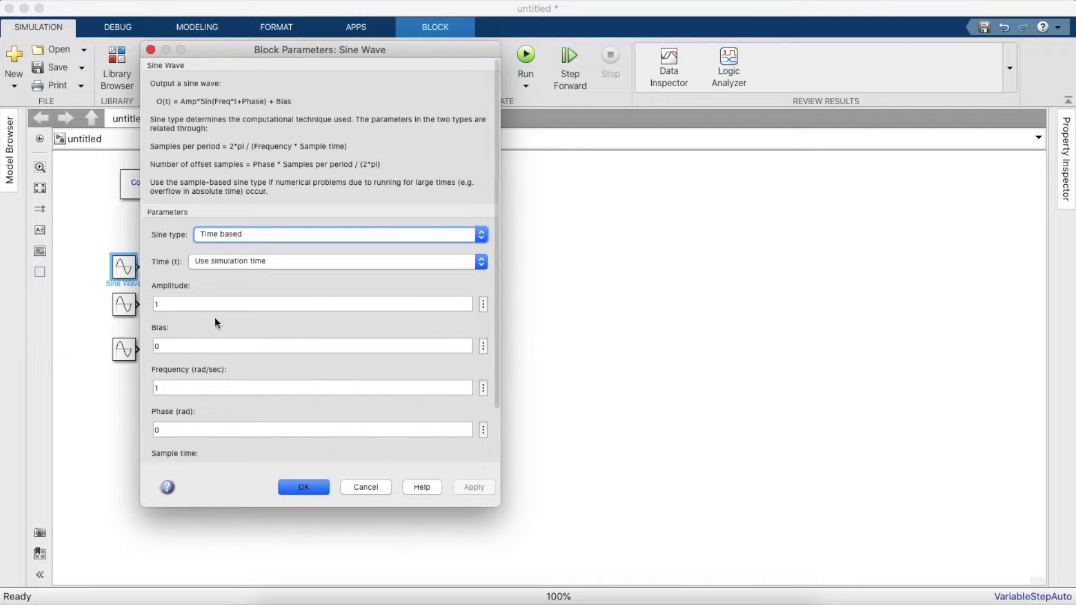
{"action": "scroll", "coordinate": [227, 320], "scroll_direction": "down", "scroll_amount": 3}
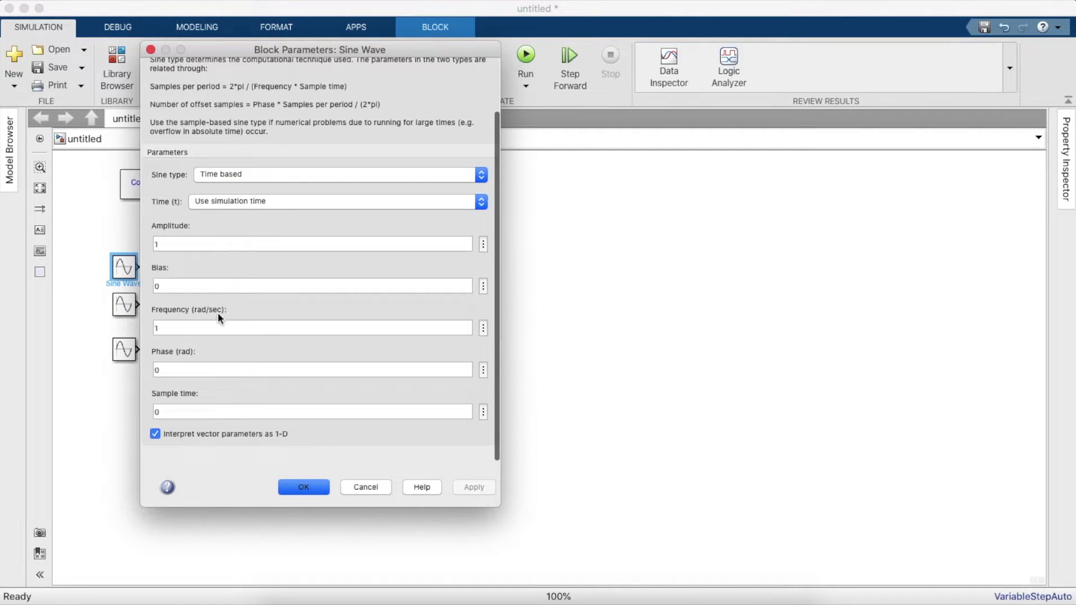
{"action": "left_click", "coordinate": [243, 329]}
{"action": "key", "text": "BackSpace"}
{"action": "type", "text": "50"}
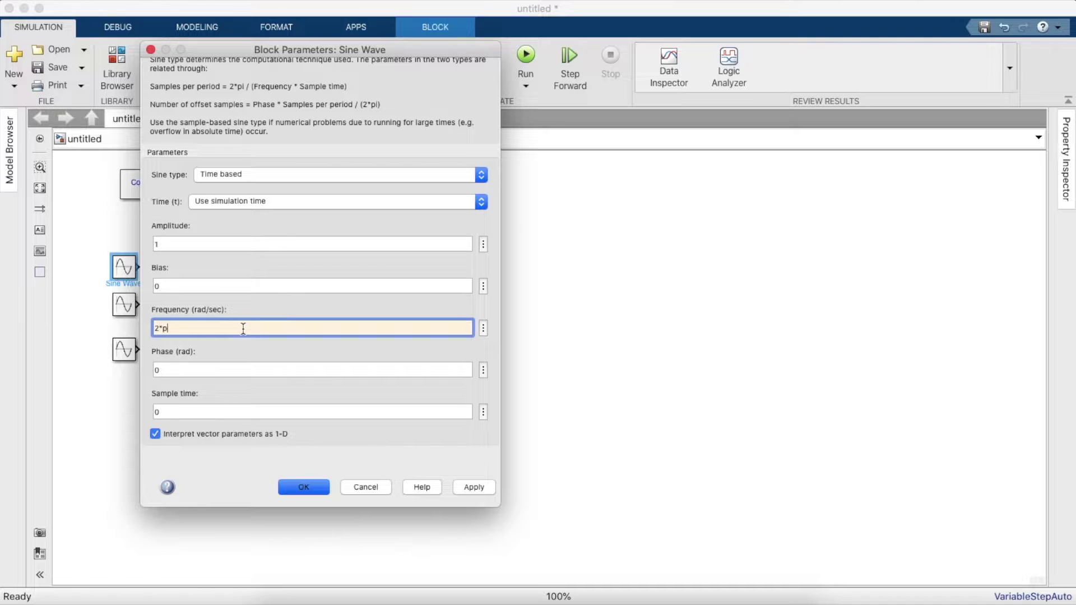
{"action": "type", "text": "*50"}
{"action": "left_click", "coordinate": [205, 370]}
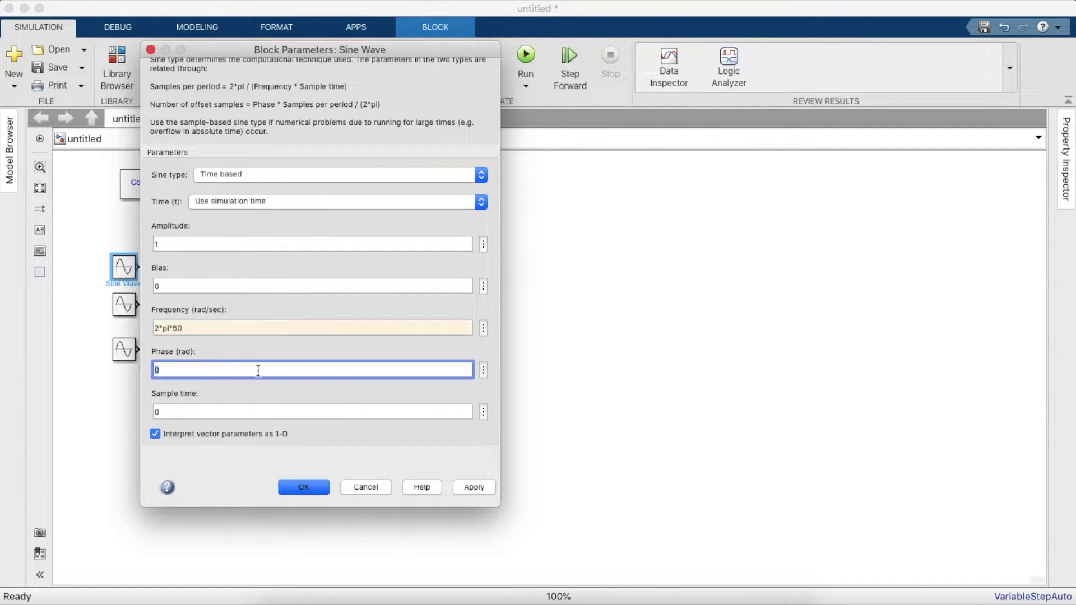
{"action": "key", "text": "BackSpace"}
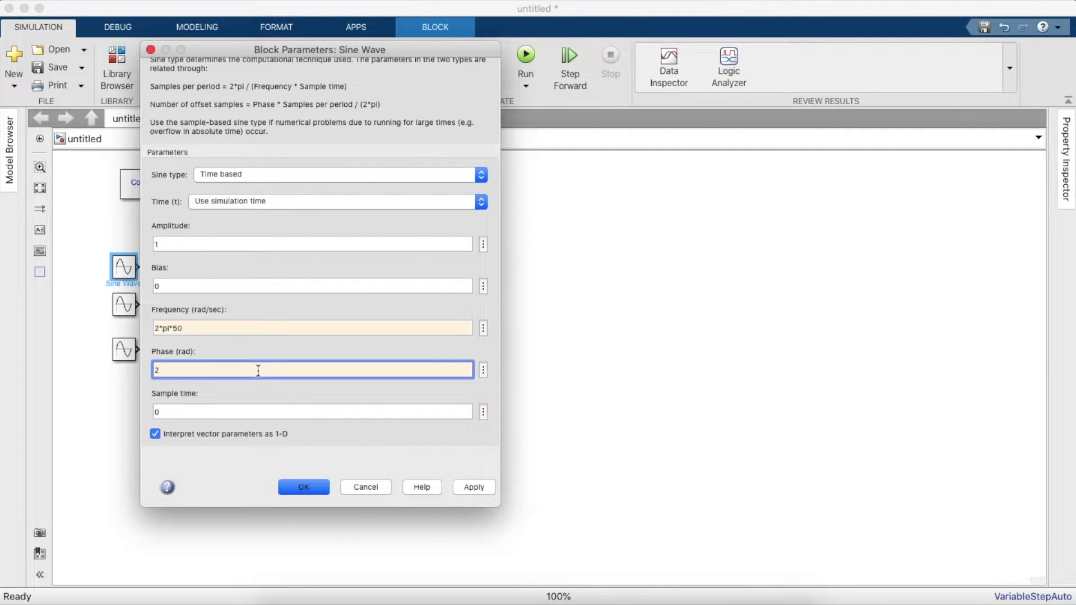
{"action": "key", "text": "BackSpace"}
{"action": "type", "text": "0"}
{"action": "key", "text": "Return"}
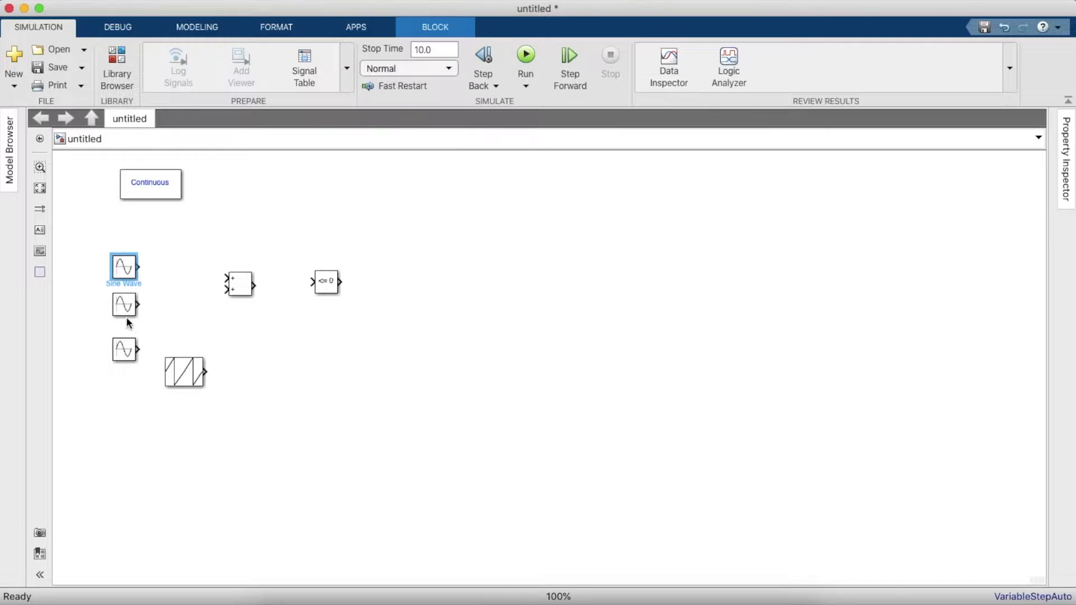
{"action": "double_click", "coordinate": [124, 304]}
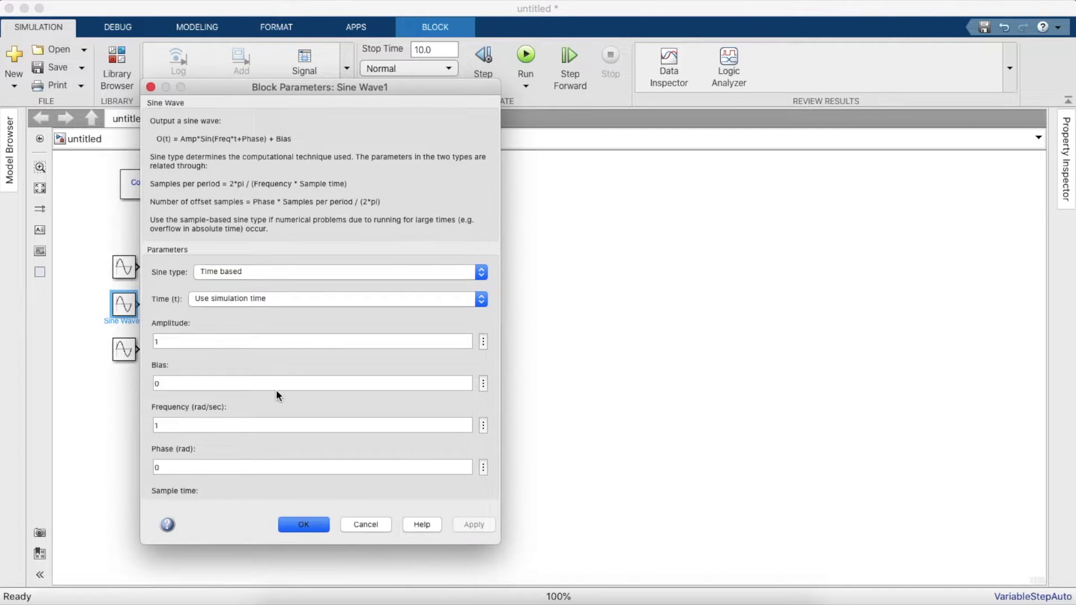
- Enter frequency 2*pi*50 and phase 2*pi/3 in Sine Wave1's parameters
{"action": "left_click", "coordinate": [275, 425]}
{"action": "key", "text": "BackSpace"}
{"action": "type", "text": "2"}
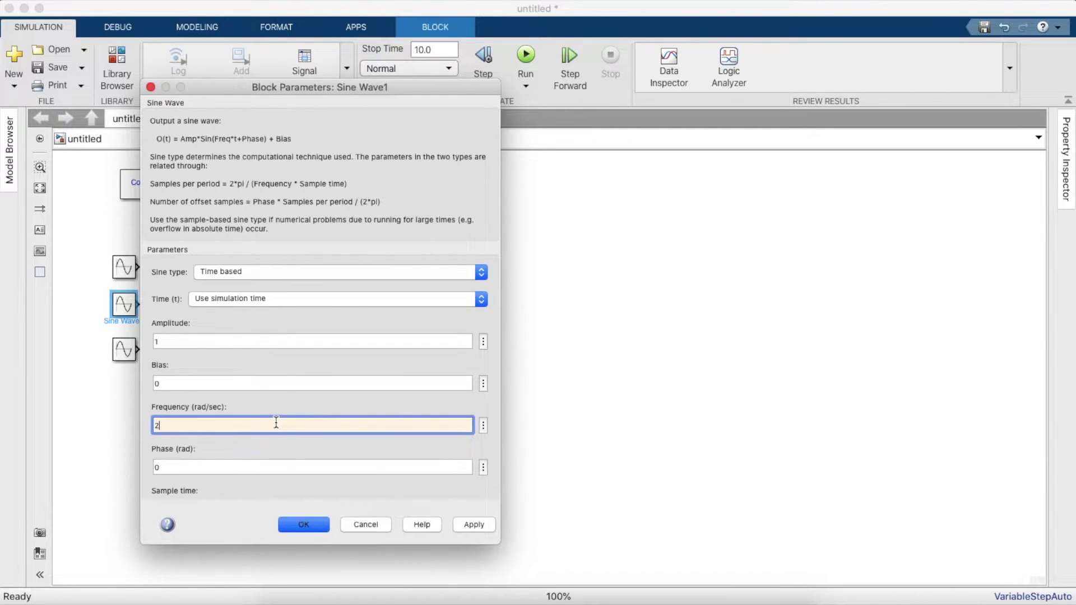
{"action": "type", "text": "*pi*50"}
{"action": "scroll", "coordinate": [237, 457], "scroll_direction": "down", "scroll_amount": 3}
{"action": "left_click", "coordinate": [331, 409]}
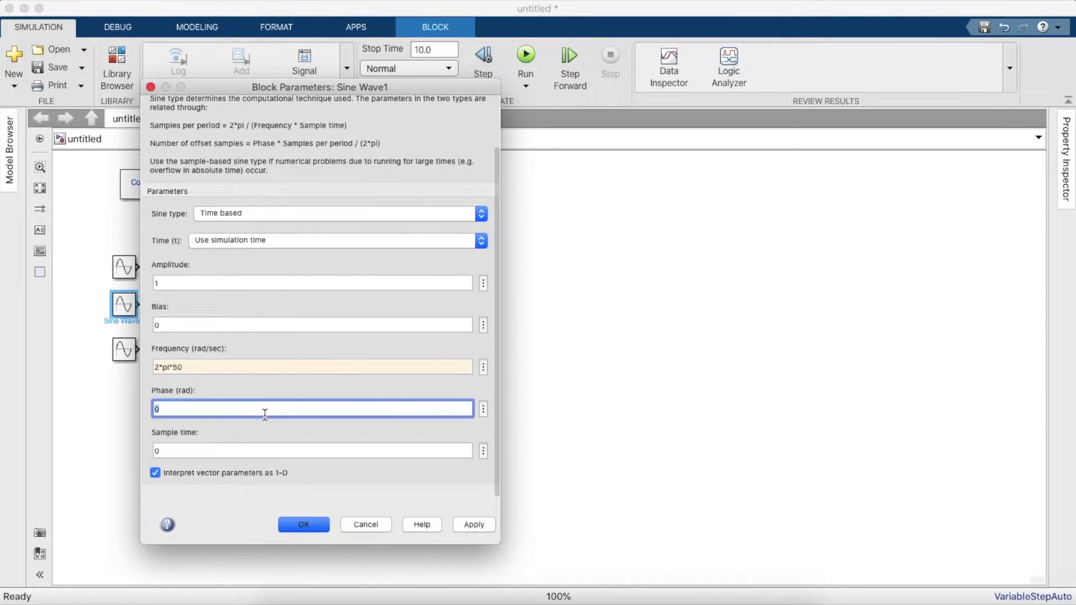
{"action": "key", "text": "BackSpace"}
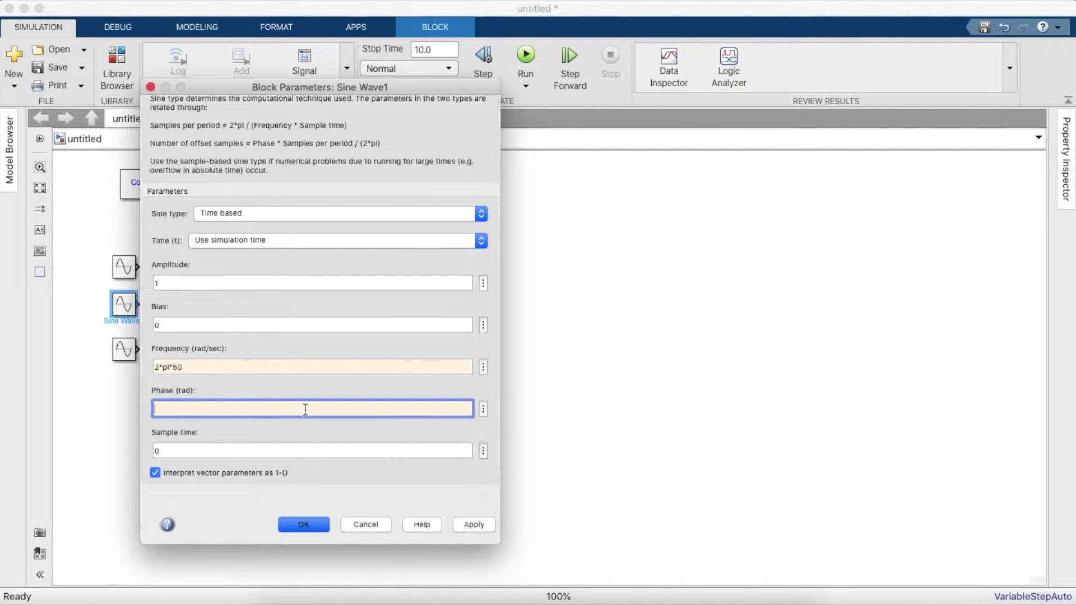
{"action": "type", "text": "2*pi/3"}
{"action": "key", "text": "Return"}
{"action": "double_click", "coordinate": [132, 353]}
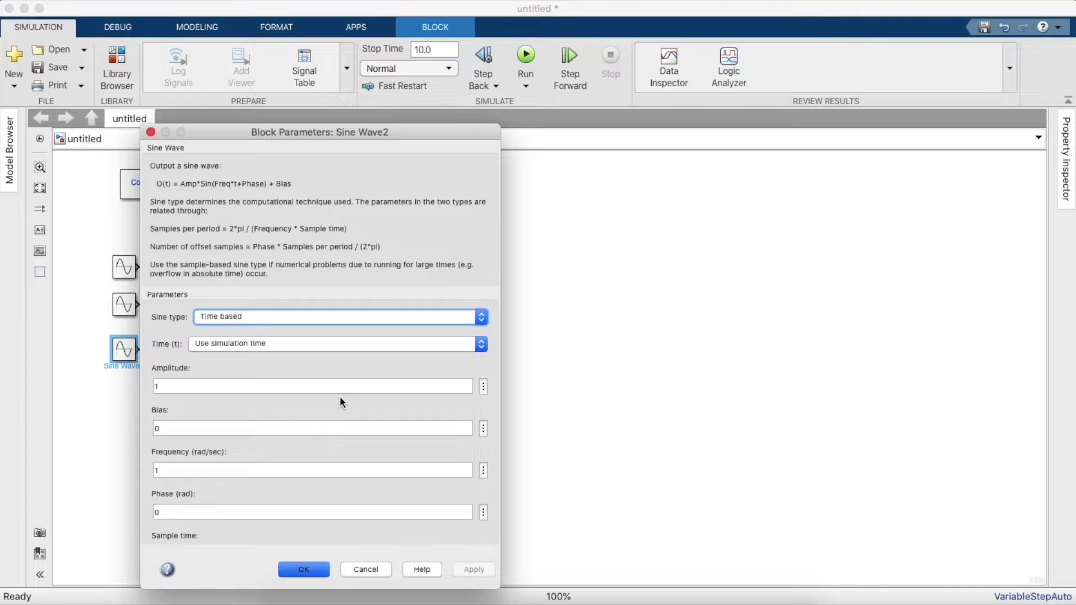
- Replace Sine Wave2's frequency 1 with 2*pi*50 and phase 0 with -2*pi/3
{"action": "left_click", "coordinate": [314, 428]}
{"action": "double_click", "coordinate": [297, 476]}
{"action": "key", "text": "BackSpace"}
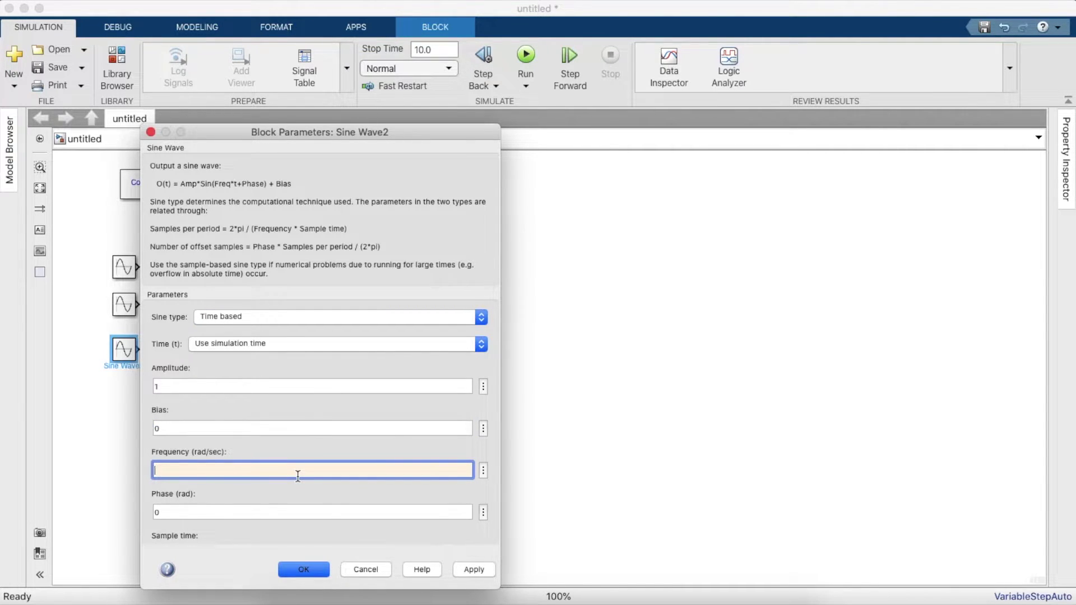
{"action": "type", "text": "2*pi*50"}
{"action": "left_click", "coordinate": [259, 510]}
{"action": "scroll", "coordinate": [259, 510], "scroll_direction": "down", "scroll_amount": 3}
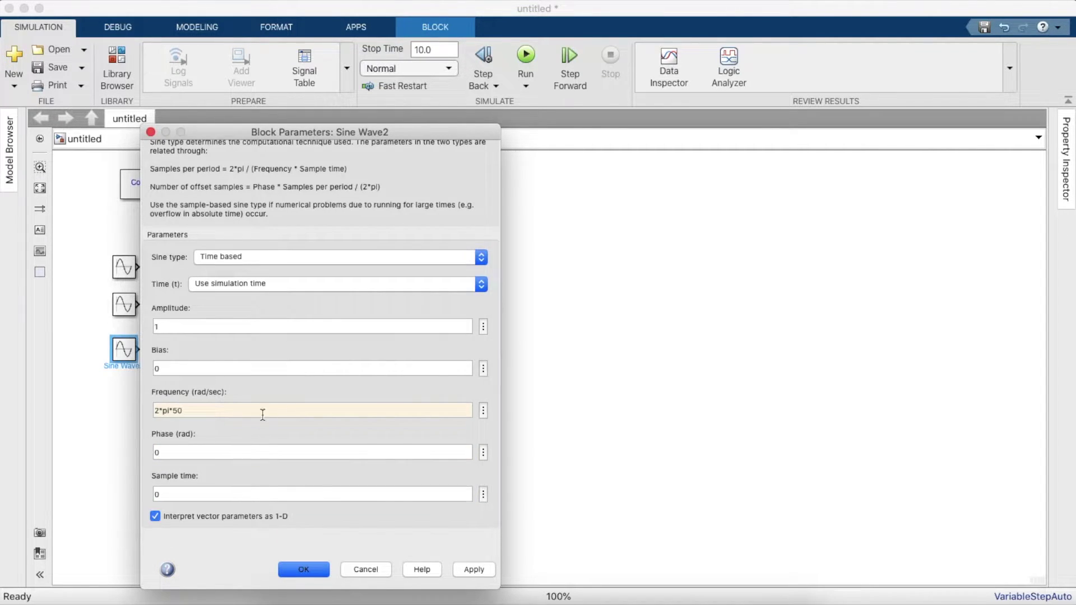
{"action": "left_click", "coordinate": [321, 452]}
{"action": "key", "text": "BackSpace"}
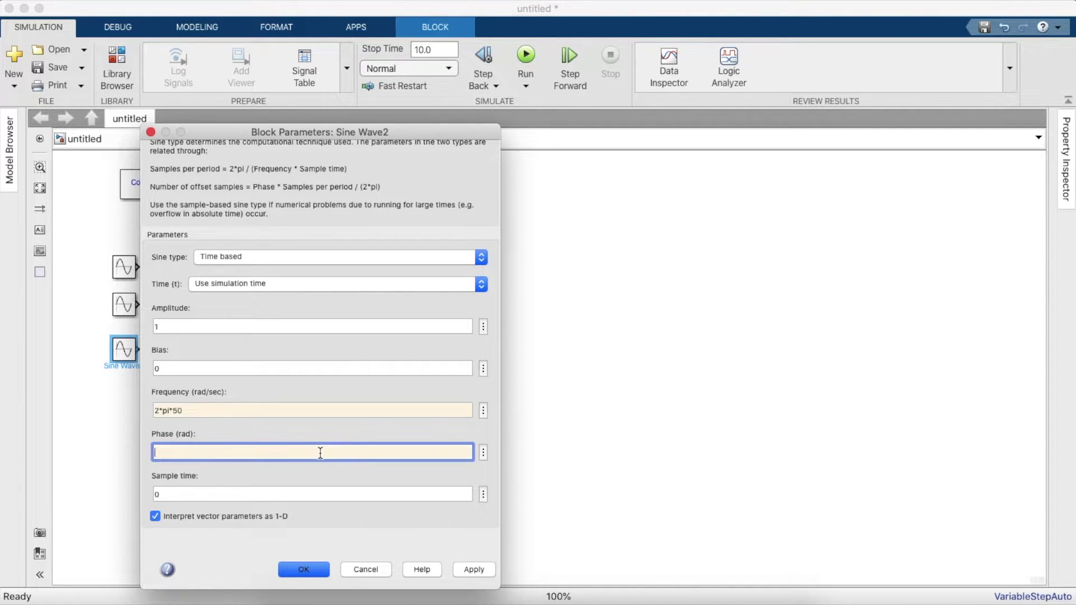
{"action": "type", "text": "-2*pi/3"}
{"action": "key", "text": "Return"}
- Move the Sawtooth Generator below the sines and set the Add block's signs to +-
{"action": "left_click_drag", "start_coordinate": [182, 379], "coordinate": [129, 421]}
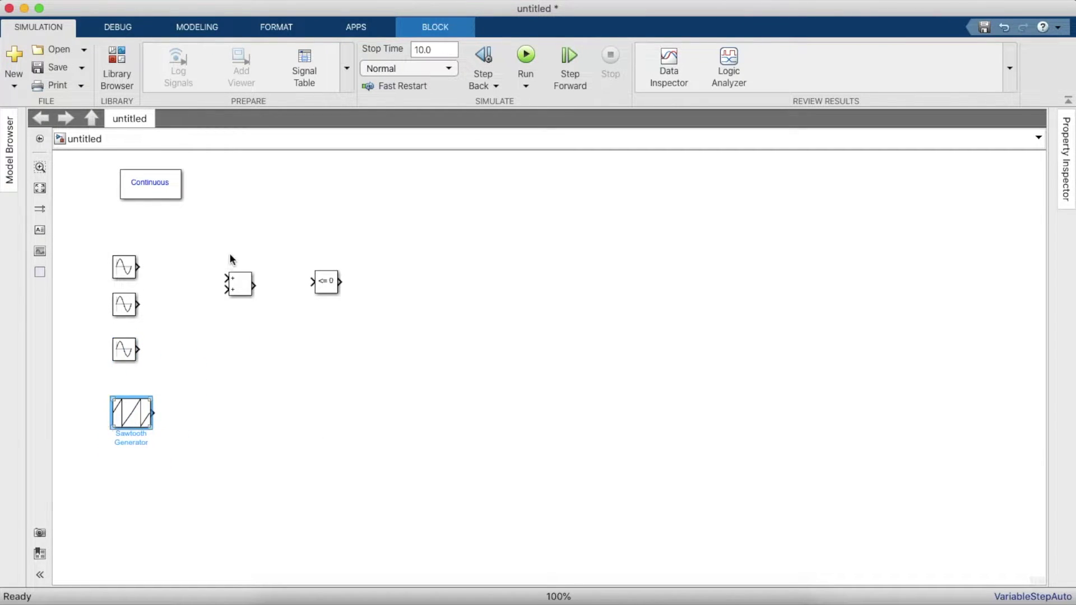
{"action": "mouse_move", "coordinate": [240, 287]}
{"action": "left_mouse_down"}
{"action": "mouse_move", "coordinate": [238, 262]}
{"action": "mouse_move", "coordinate": [238, 278]}
{"action": "left_mouse_up"}
{"action": "double_click", "coordinate": [237, 278]}
{"action": "left_click", "coordinate": [376, 261]}
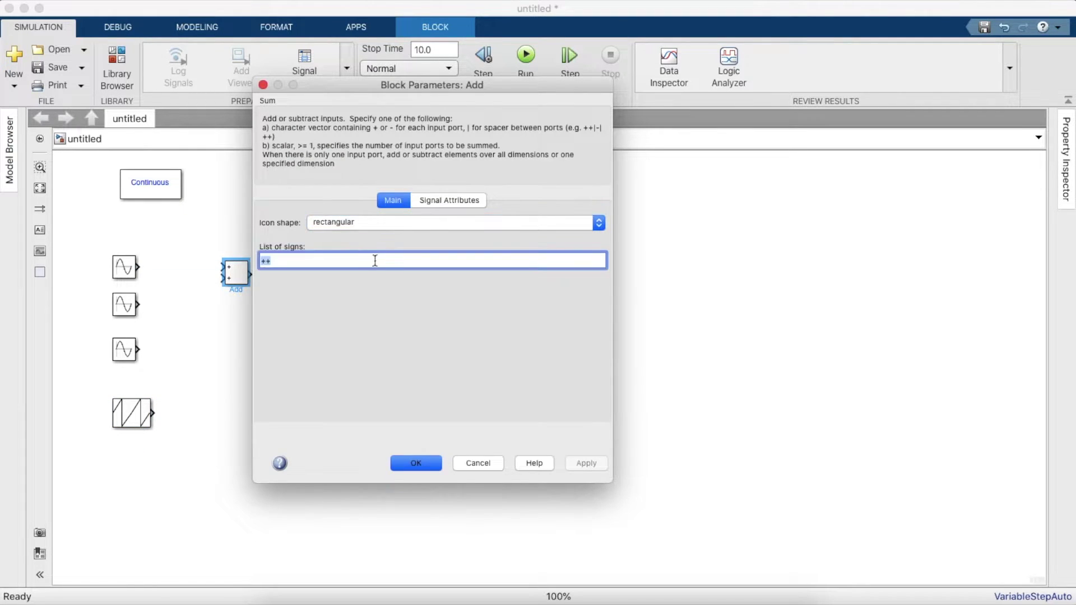
{"action": "key", "text": "BackSpace"}
{"action": "type", "text": "-"}
{"action": "key", "text": "Return"}
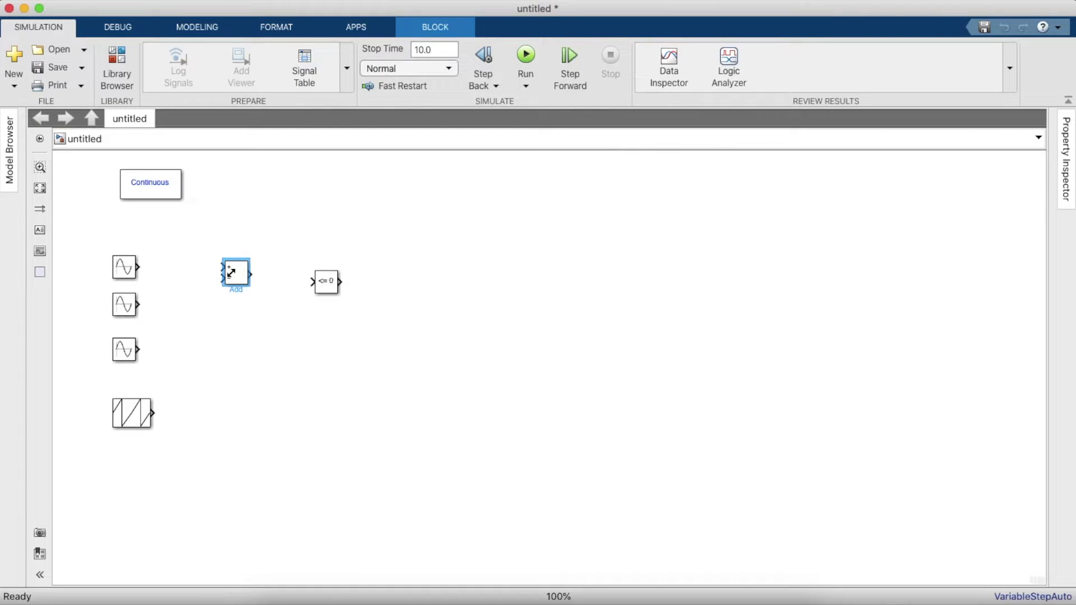
- Duplicate the +- Add block beside the second and third Sine Waves
{"action": "left_click_drag", "start_coordinate": [240, 287], "coordinate": [228, 322]}
{"action": "left_click", "coordinate": [237, 262]}
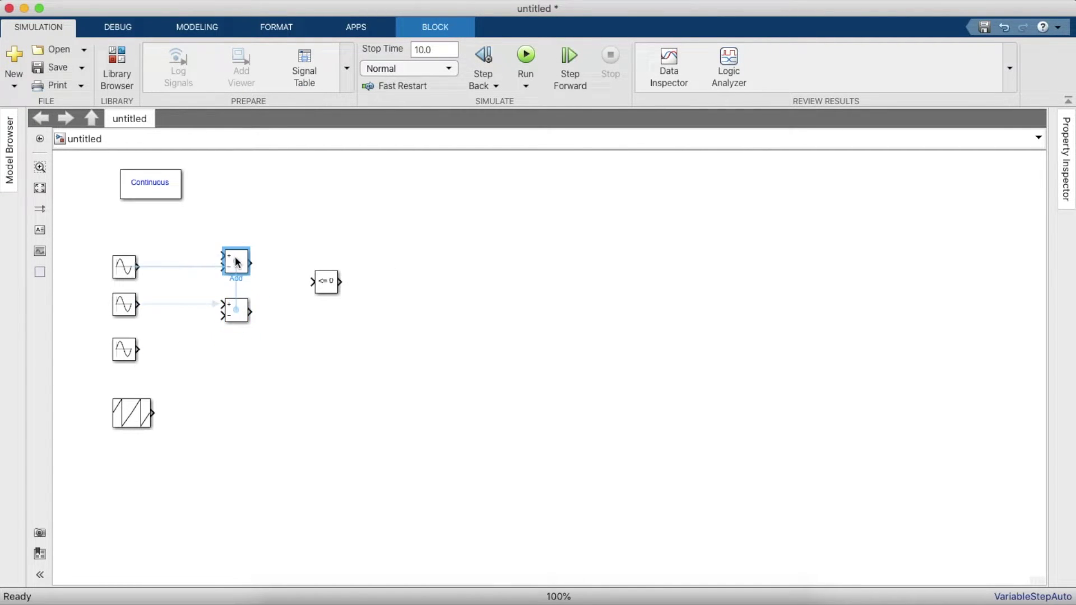
{"action": "left_click", "coordinate": [241, 329]}
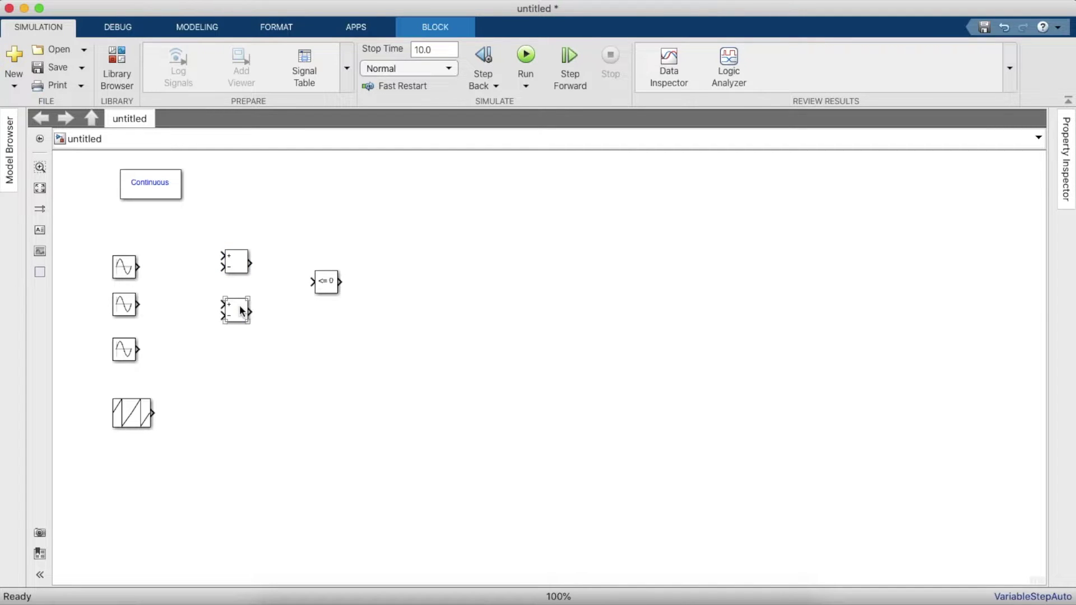
{"action": "left_click", "coordinate": [239, 311]}
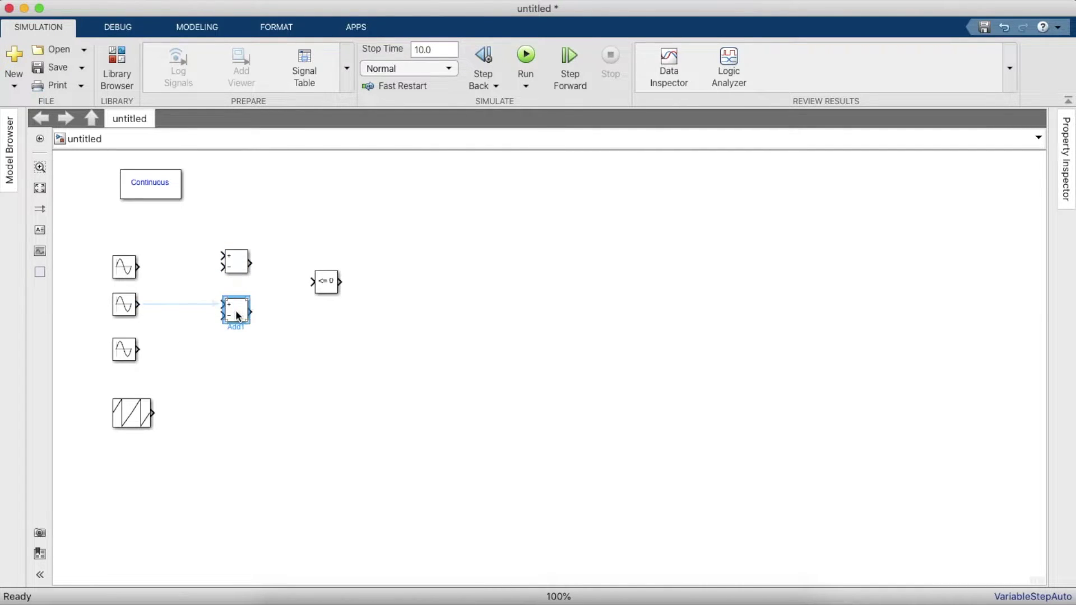
{"action": "left_click_drag", "start_coordinate": [235, 310], "coordinate": [238, 368]}
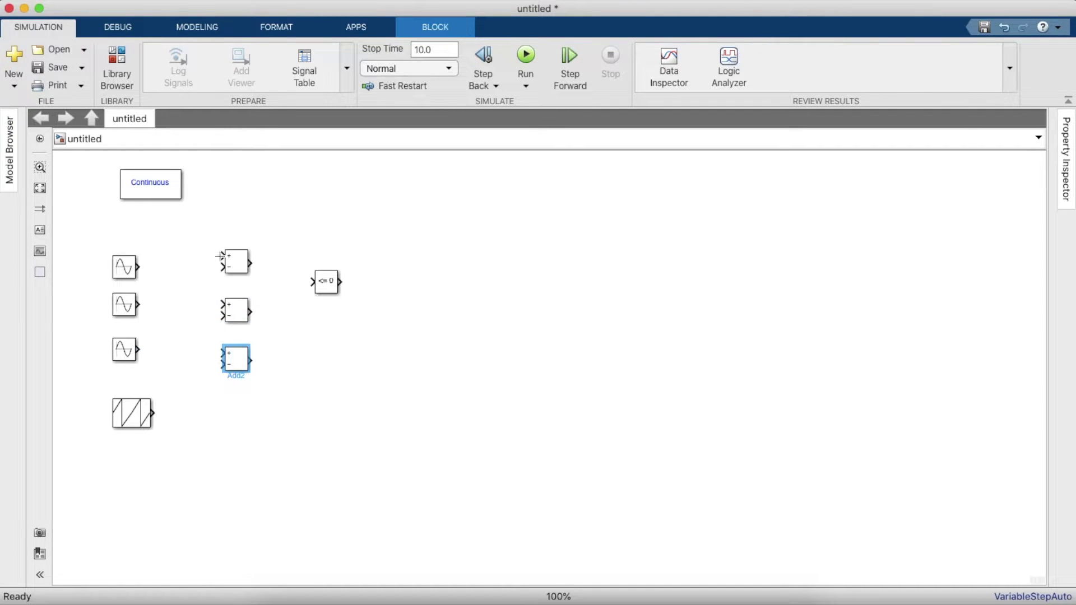
- Wire each Sine Wave to its Add block's plus input and the sawtooth to the top minus input
{"action": "mouse_move", "coordinate": [220, 256]}
{"action": "left_mouse_down"}
{"action": "mouse_move", "coordinate": [132, 274]}
{"action": "mouse_move", "coordinate": [139, 268]}
{"action": "left_mouse_up"}
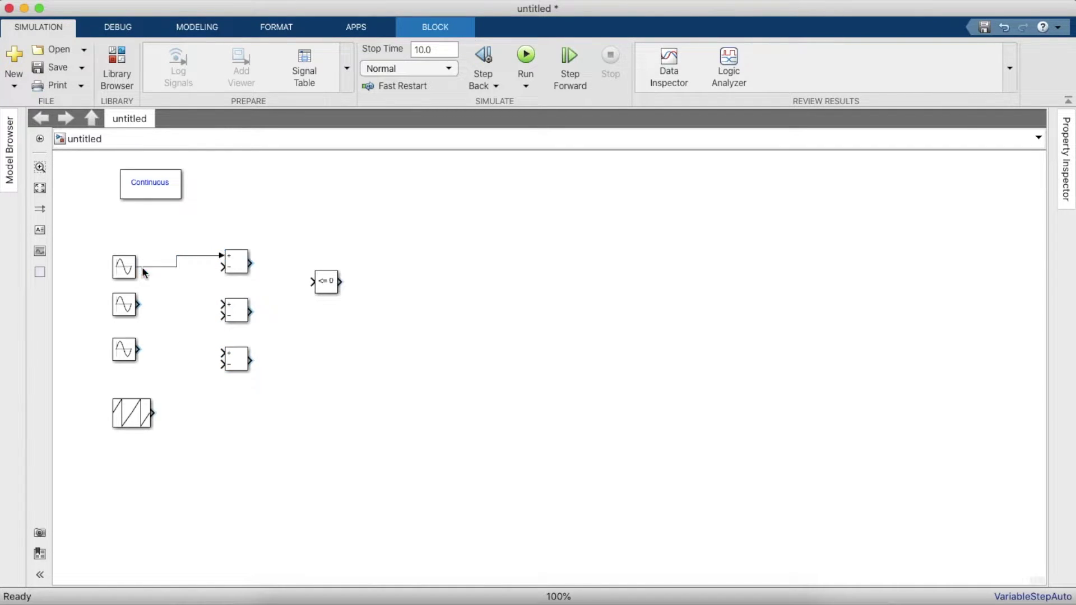
{"action": "left_click", "coordinate": [158, 313]}
{"action": "left_click", "coordinate": [143, 352]}
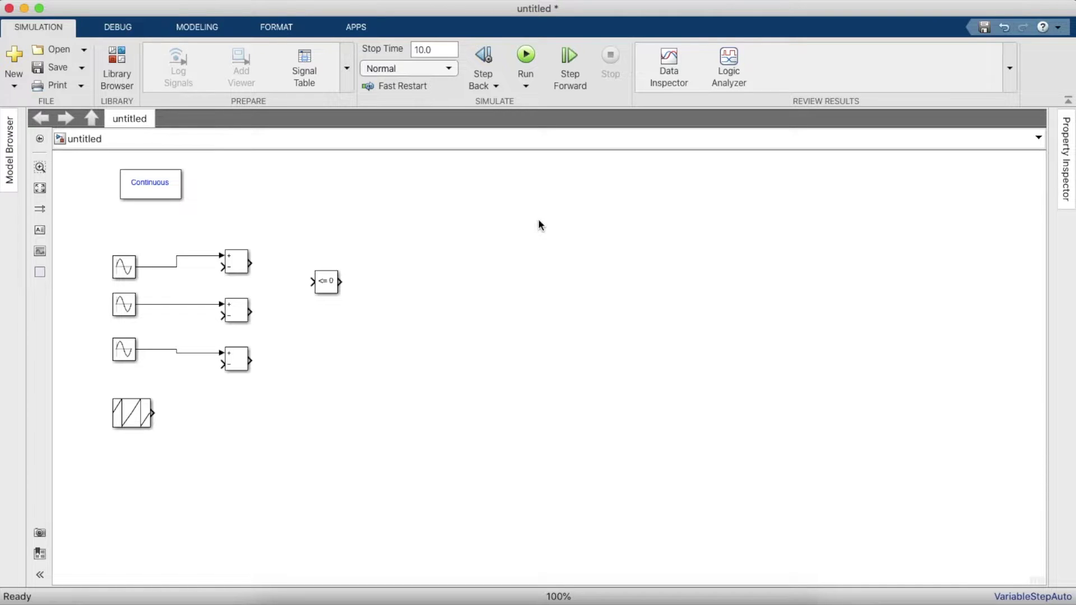
{"action": "left_click", "coordinate": [137, 421]}
{"action": "left_click_drag", "start_coordinate": [153, 416], "coordinate": [223, 267]}
- Branch the sawtooth to the middle and bottom minus inputs and set Compare To Zero to >=
{"action": "left_click_drag", "start_coordinate": [200, 321], "coordinate": [222, 315]}
{"action": "left_click_drag", "start_coordinate": [223, 364], "coordinate": [200, 365]}
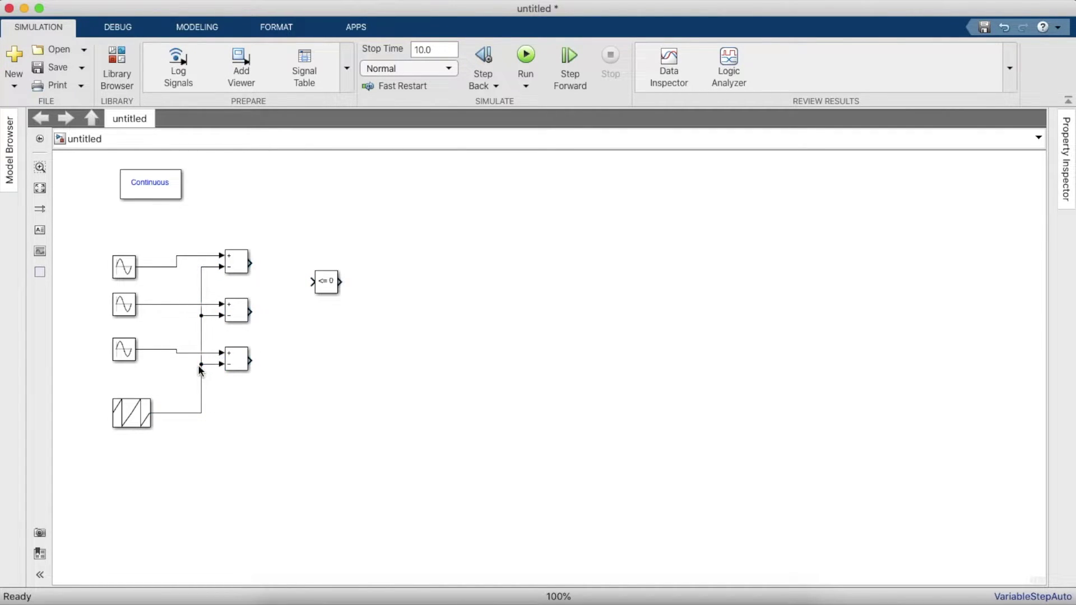
{"action": "left_click_drag", "start_coordinate": [325, 282], "coordinate": [321, 262]}
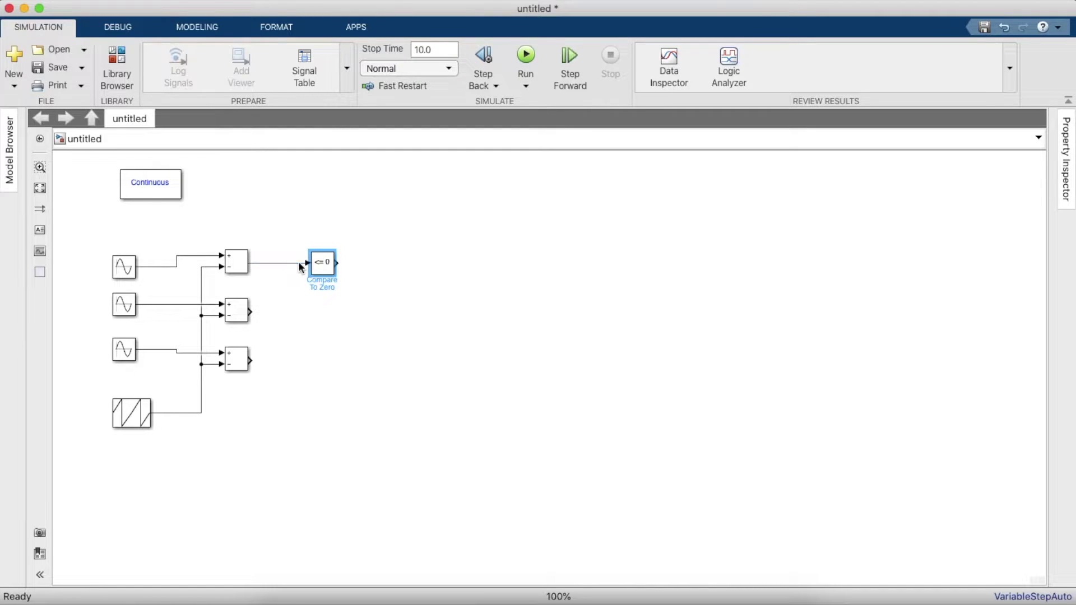
{"action": "double_click", "coordinate": [315, 261]}
{"action": "left_click", "coordinate": [414, 247]}
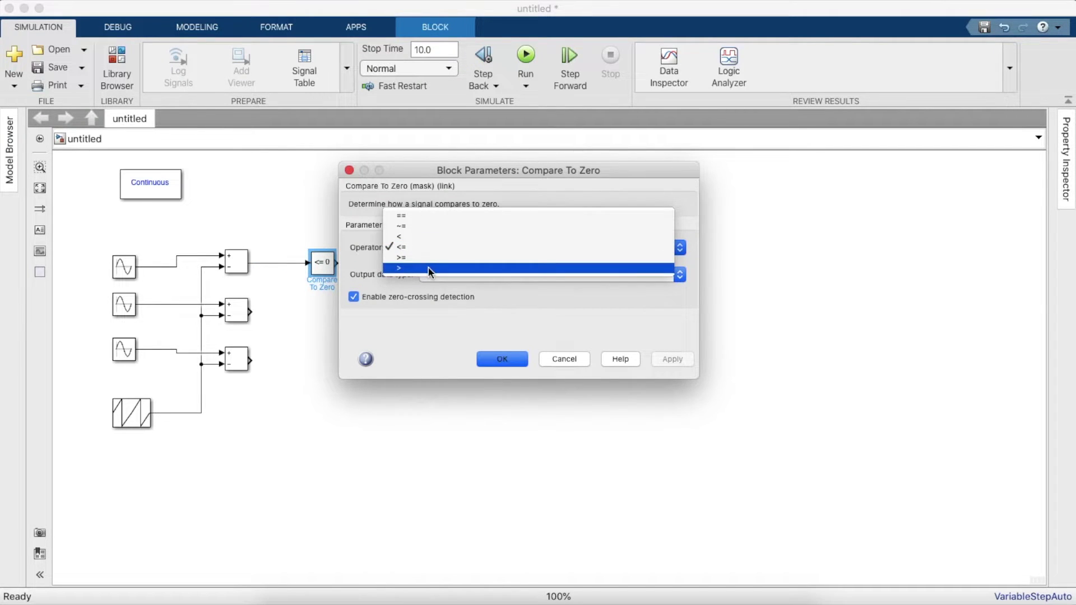
{"action": "left_click", "coordinate": [439, 256]}
{"action": "left_click", "coordinate": [513, 359]}
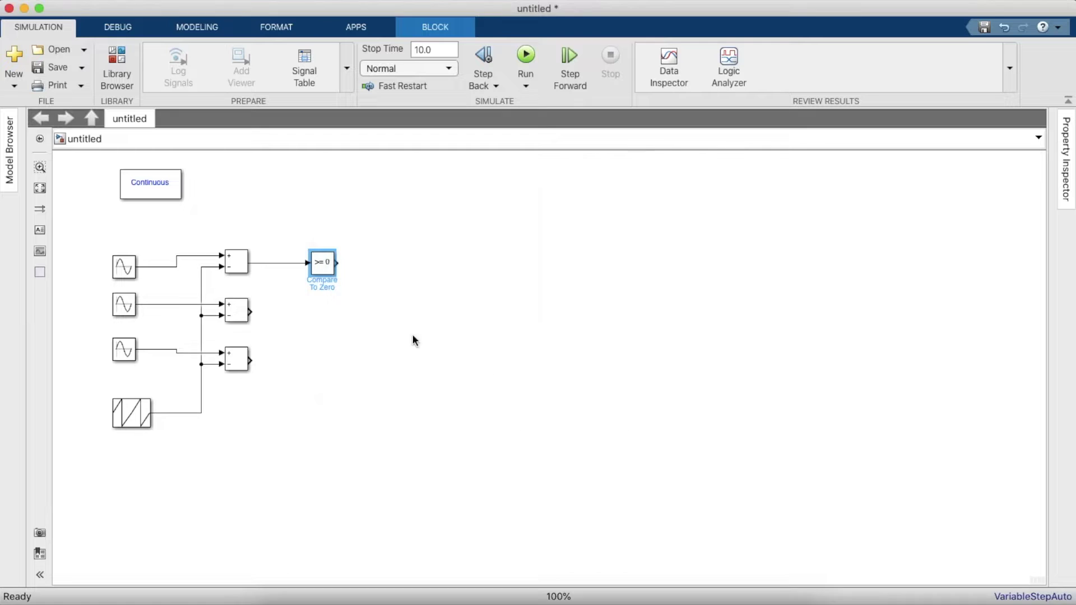
- Copy the >= 0 comparator beside the middle and bottom Add blocks and connect their outputs
{"action": "left_click_drag", "start_coordinate": [336, 269], "coordinate": [346, 280]}
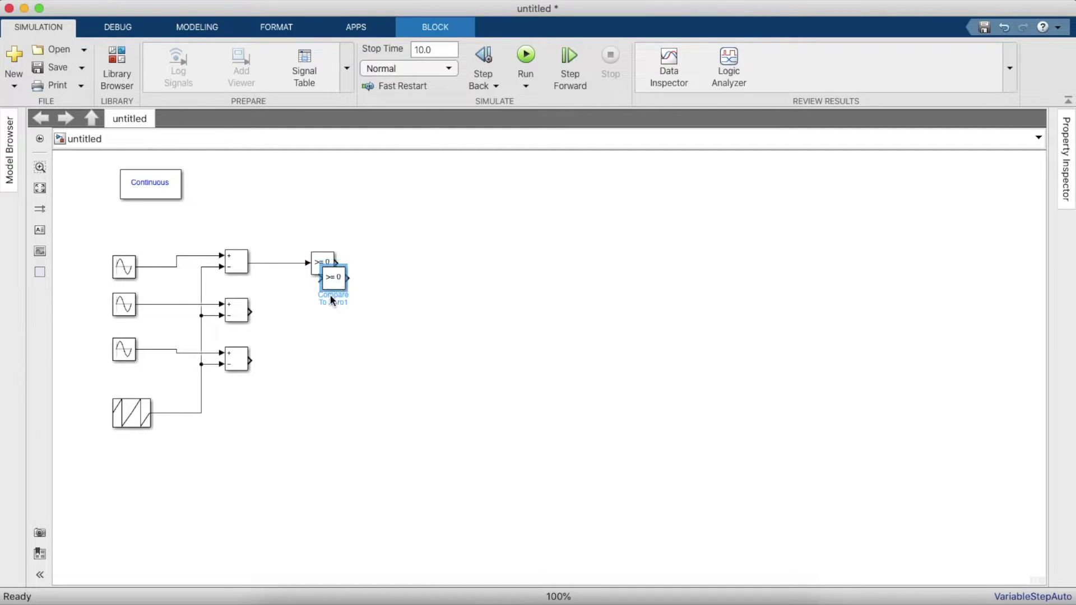
{"action": "left_click_drag", "start_coordinate": [330, 294], "coordinate": [318, 328]}
{"action": "left_click", "coordinate": [293, 313]}
{"action": "left_click_drag", "start_coordinate": [325, 319], "coordinate": [325, 367]}
{"action": "left_click", "coordinate": [280, 360]}
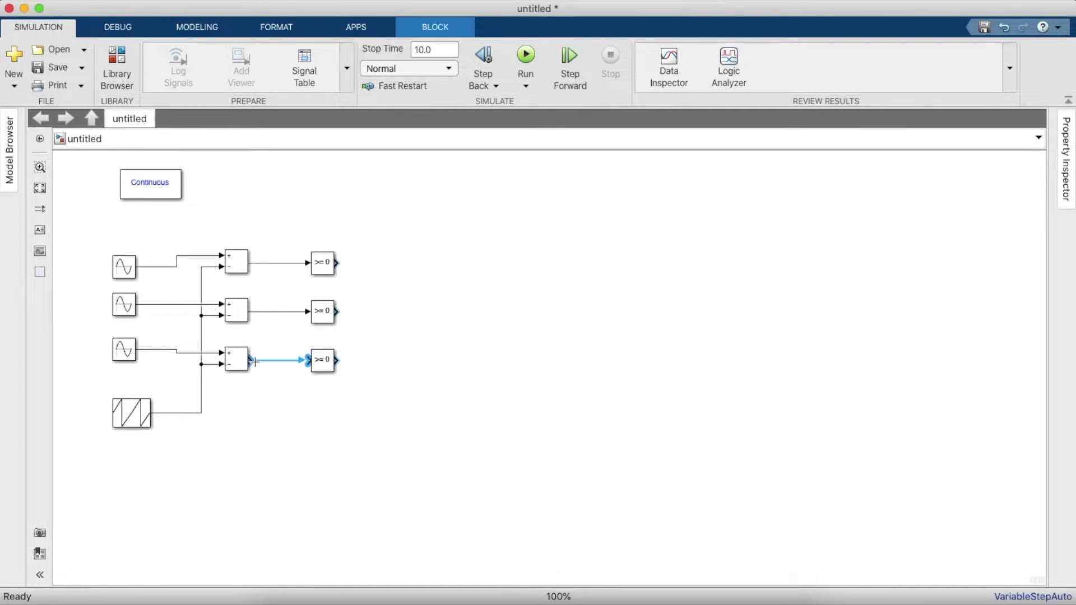
- Search 'Scope' and place a Scope right of the top comparator
{"action": "left_click", "coordinate": [116, 60]}
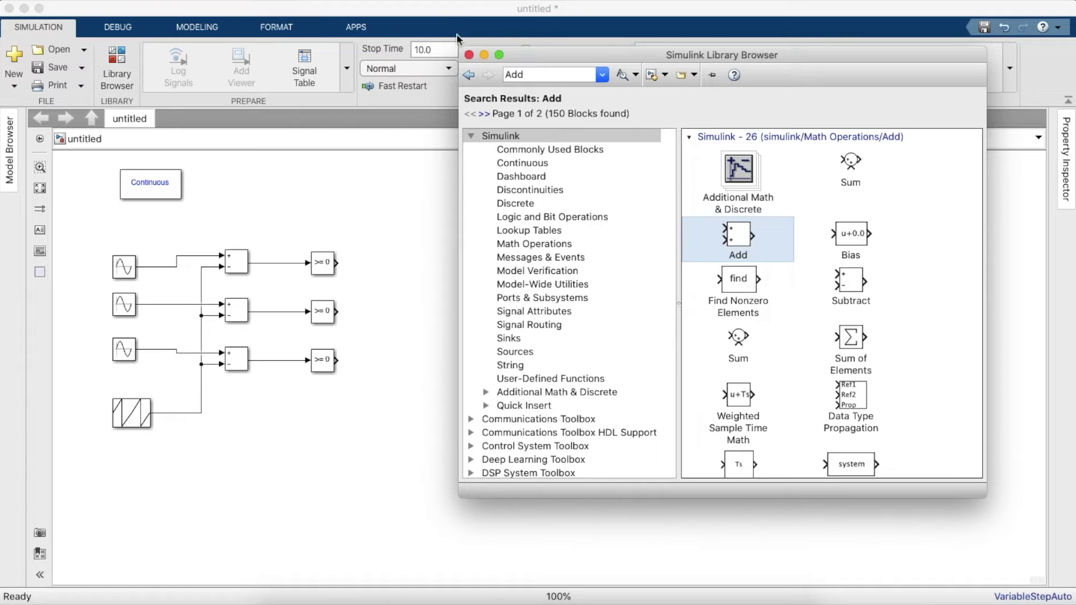
{"action": "left_click", "coordinate": [540, 71]}
{"action": "type", "text": "Scope"}
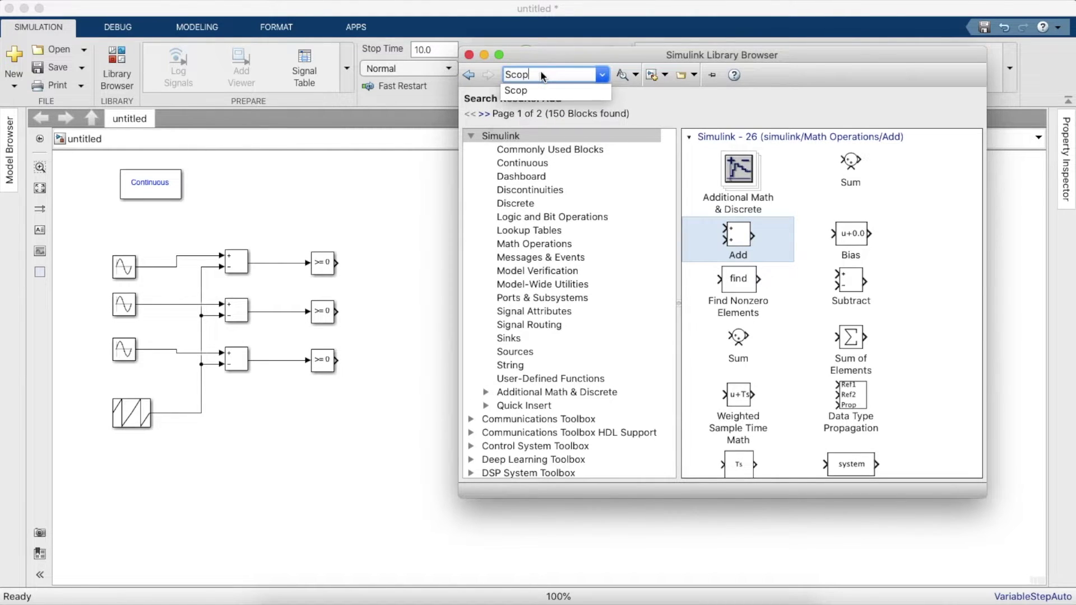
{"action": "key", "text": "Return"}
{"action": "left_click_drag", "start_coordinate": [722, 171], "coordinate": [432, 267]}
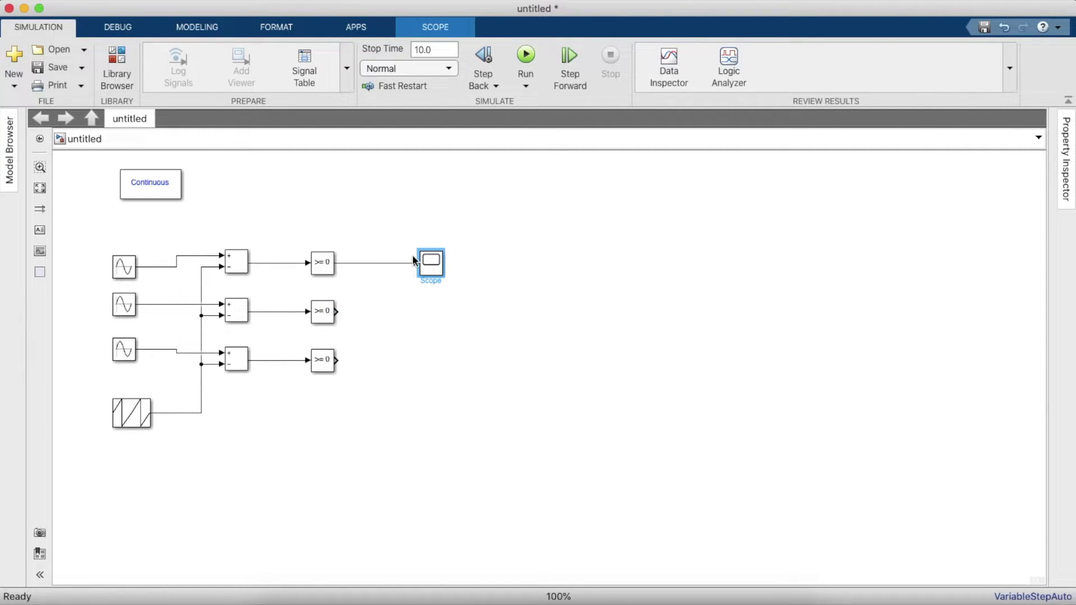
- Search 'Bus' and place a Bus Creator above the top comparator
{"action": "left_click", "coordinate": [107, 83]}
{"action": "left_click", "coordinate": [542, 75]}
{"action": "key", "text": "BackSpace"}
{"action": "type", "text": "B"}
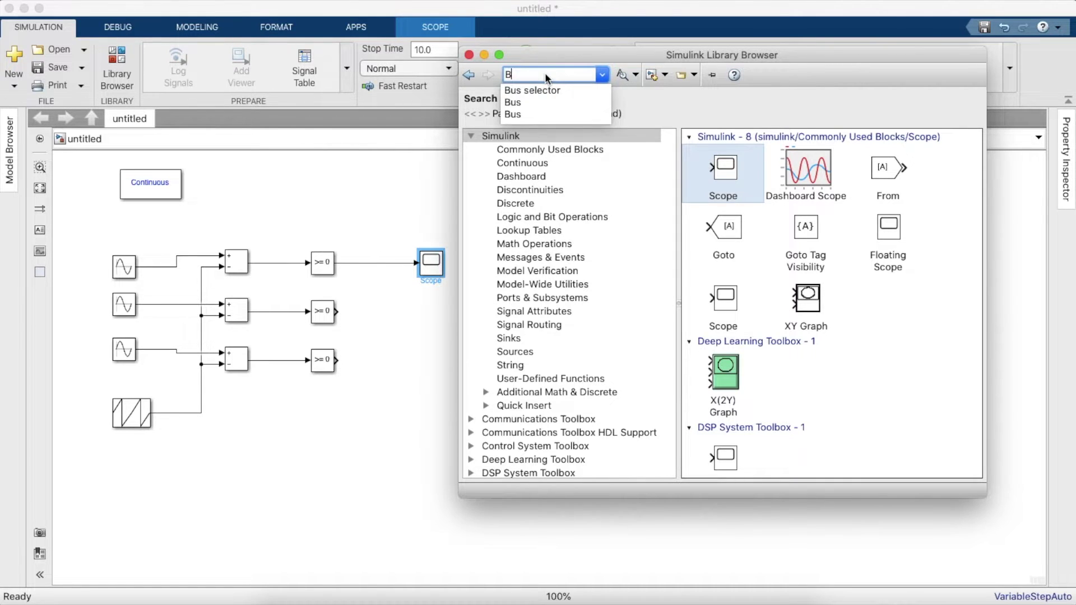
{"action": "key", "text": "BackSpace"}
{"action": "type", "text": "M"}
{"action": "key", "text": "BackSpace"}
{"action": "type", "text": "Bus"}
{"action": "key", "text": "Return"}
{"action": "left_click_drag", "start_coordinate": [735, 183], "coordinate": [191, 256]}
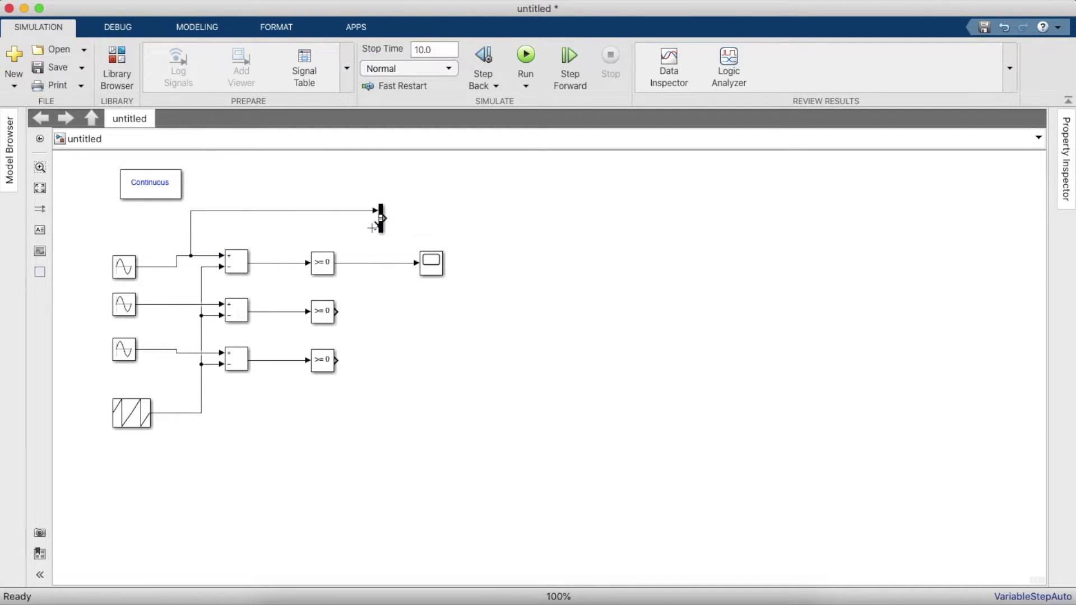
- Feed the sawtooth into the Bus Creator and connect the bus output to the Scope
{"action": "left_click_drag", "start_coordinate": [376, 226], "coordinate": [203, 289]}
{"action": "left_click_drag", "start_coordinate": [384, 218], "coordinate": [415, 262]}
{"action": "left_click_drag", "start_coordinate": [385, 218], "coordinate": [420, 260]}
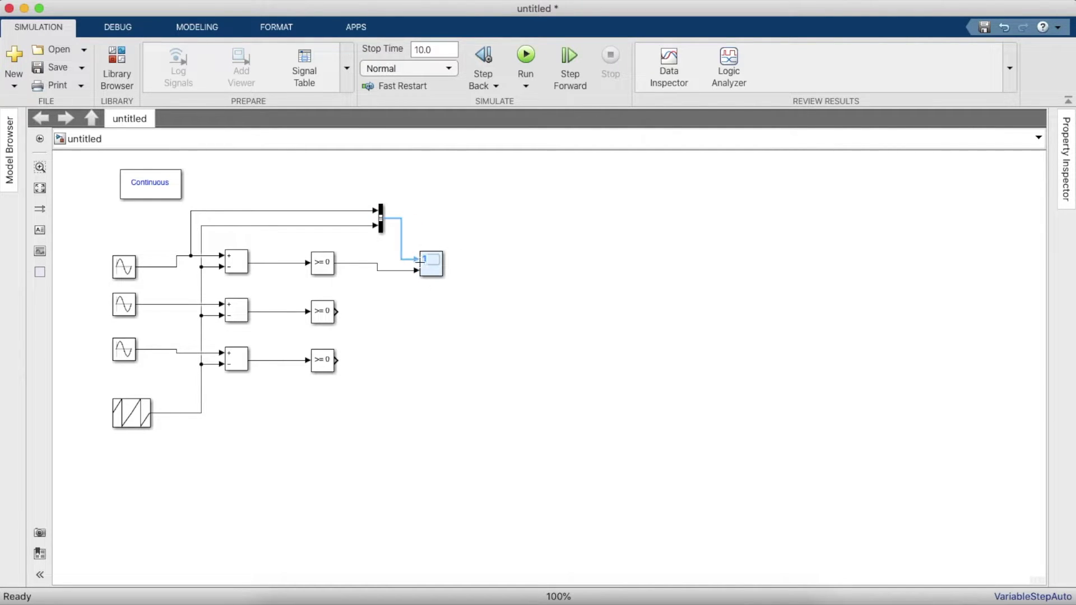
- Run the simulation and open the Scope's waveform display
{"action": "left_click", "coordinate": [525, 60]}
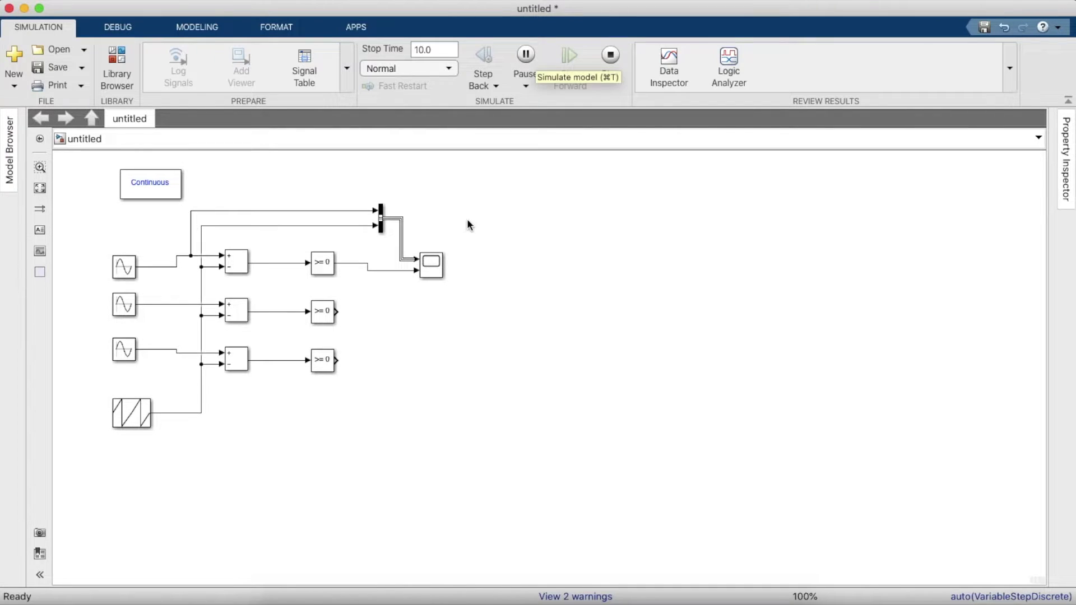
{"action": "left_click", "coordinate": [441, 270]}
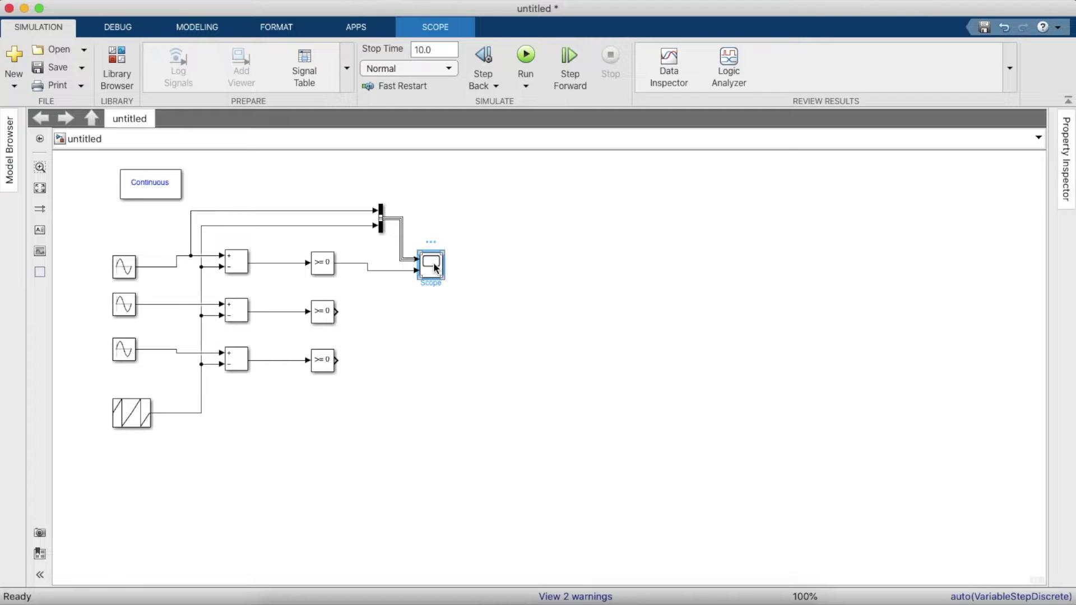
{"action": "double_click", "coordinate": [434, 263]}
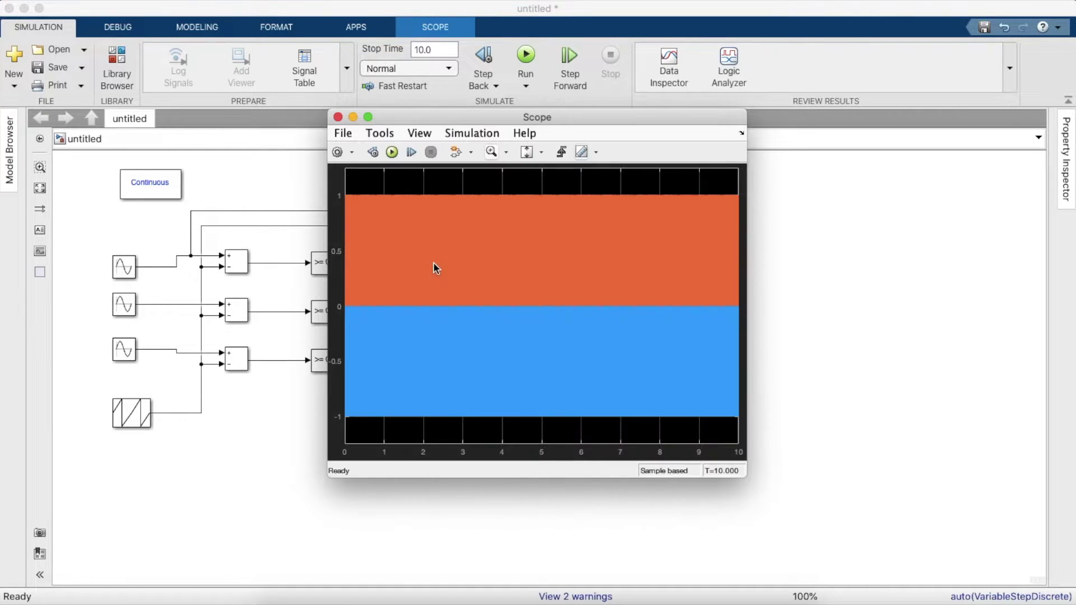
- Split the Scope into two stacked plots and autoscale the axes
{"action": "left_click", "coordinate": [420, 132]}
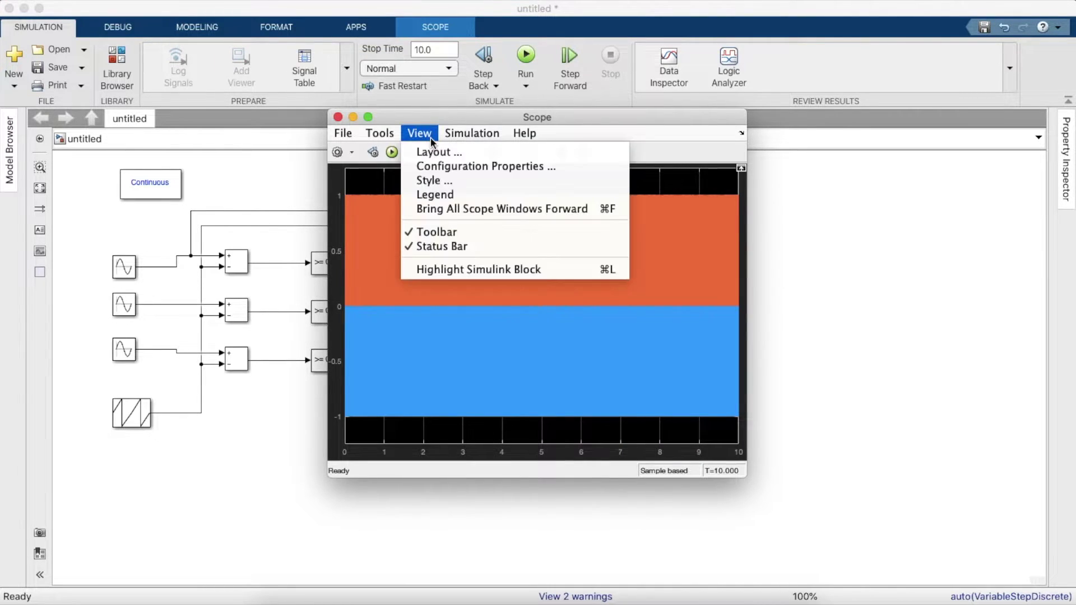
{"action": "left_click", "coordinate": [437, 152]}
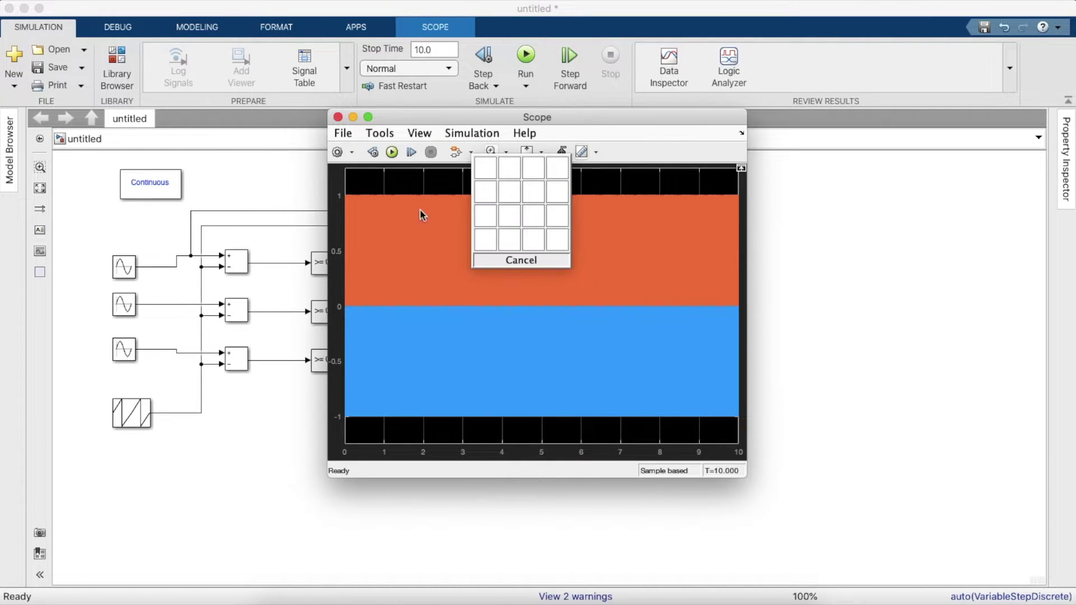
{"action": "left_click", "coordinate": [476, 190]}
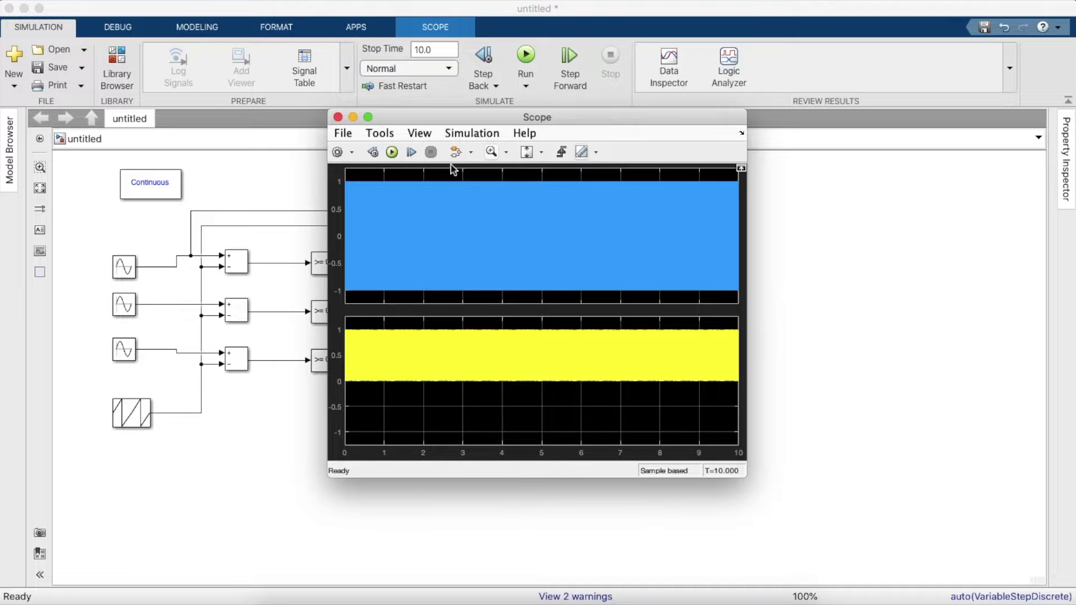
{"action": "left_click", "coordinate": [542, 152]}
{"action": "left_click", "coordinate": [529, 196]}
- Zoom the time axis into a few cycles of the waveforms, then close the Scope
{"action": "left_click", "coordinate": [490, 152]}
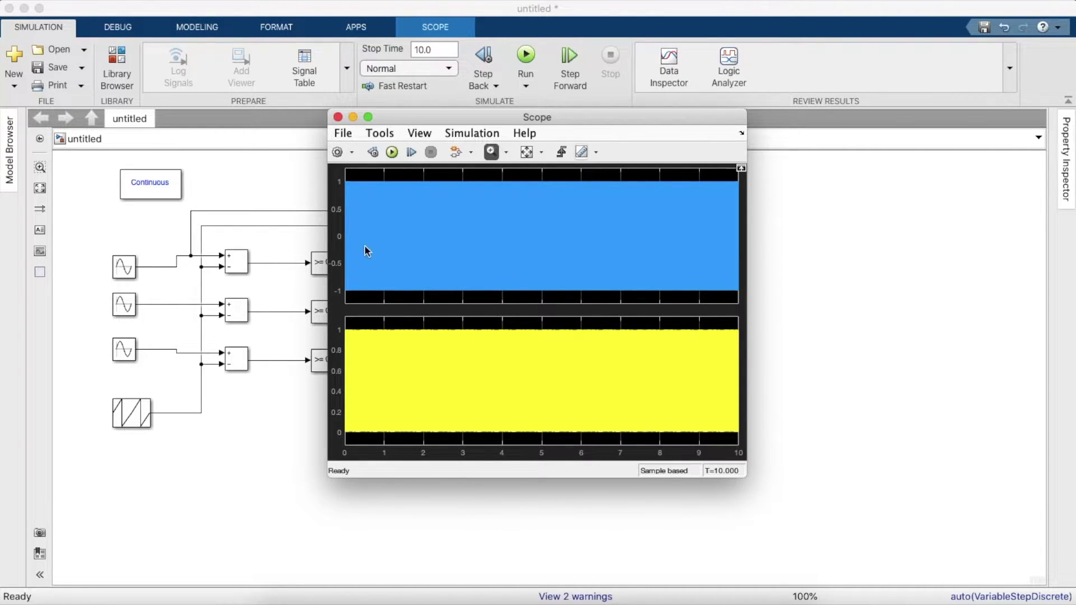
{"action": "left_click_drag", "start_coordinate": [359, 223], "coordinate": [336, 228]}
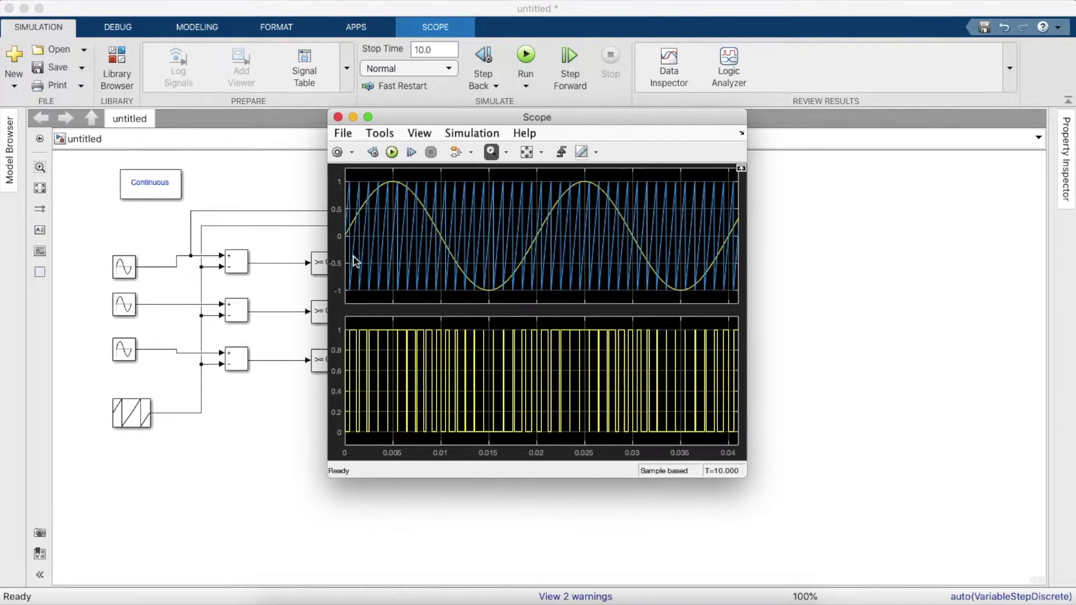
{"action": "left_click_drag", "start_coordinate": [372, 250], "coordinate": [456, 235]}
{"action": "left_click", "coordinate": [337, 117]}
- Rerun the simulation with a 0.02 s stop time and review the one-cycle sine, sawtooth and PWM plots
{"action": "double_click", "coordinate": [433, 49]}
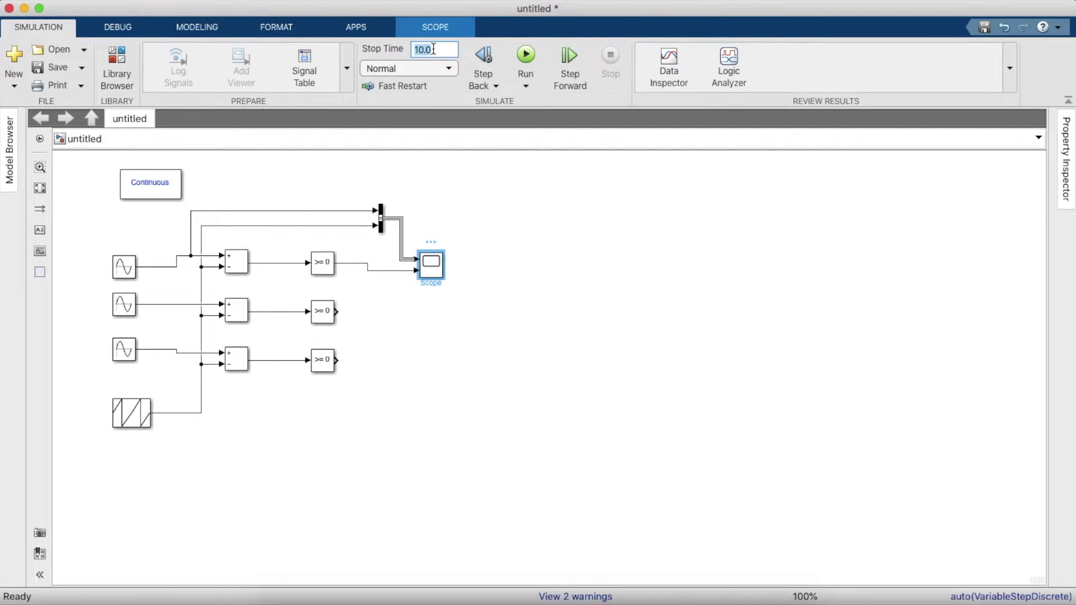
{"action": "type", "text": "0.02"}
{"action": "left_click", "coordinate": [530, 55]}
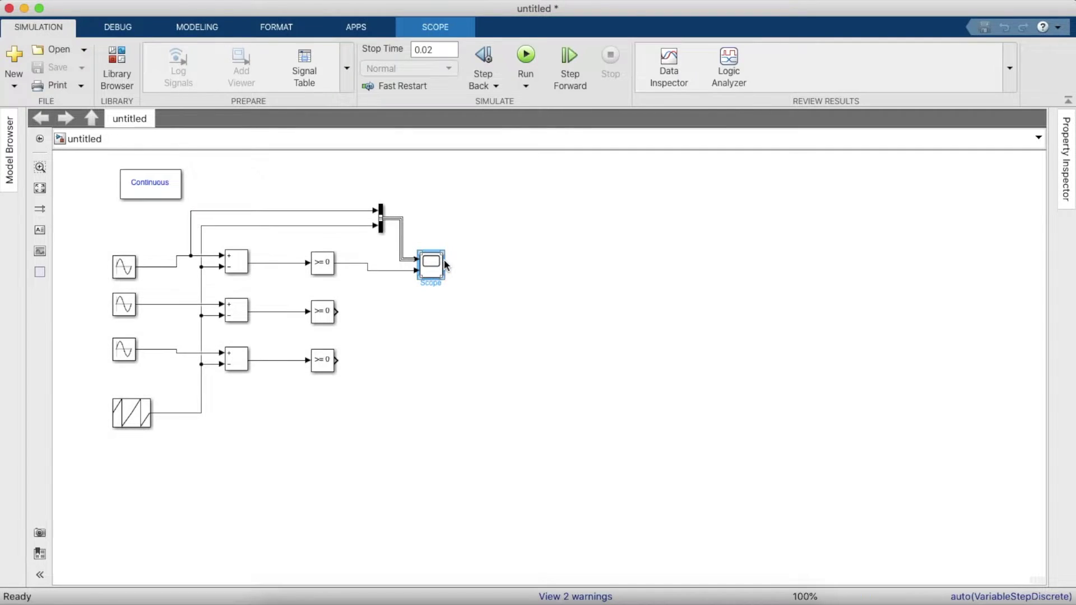
{"action": "double_click", "coordinate": [431, 264]}
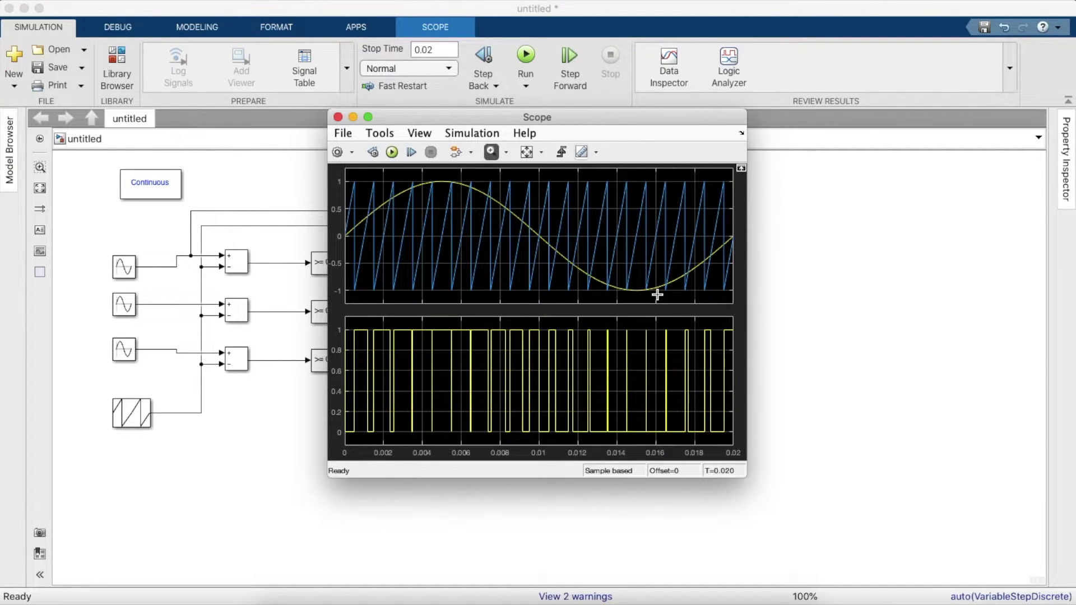
{"action": "left_click", "coordinate": [338, 118]}
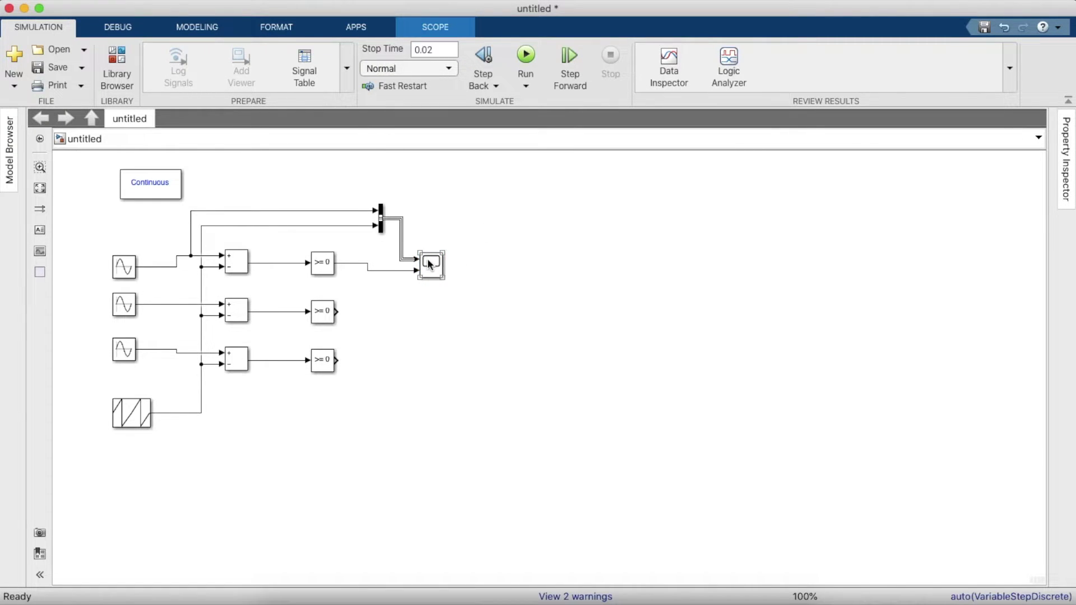
- Find the Goto block in the Library Browser and place it right of the scope
{"action": "left_click", "coordinate": [447, 181]}
{"action": "left_click", "coordinate": [117, 67]}
{"action": "double_click", "coordinate": [562, 68]}
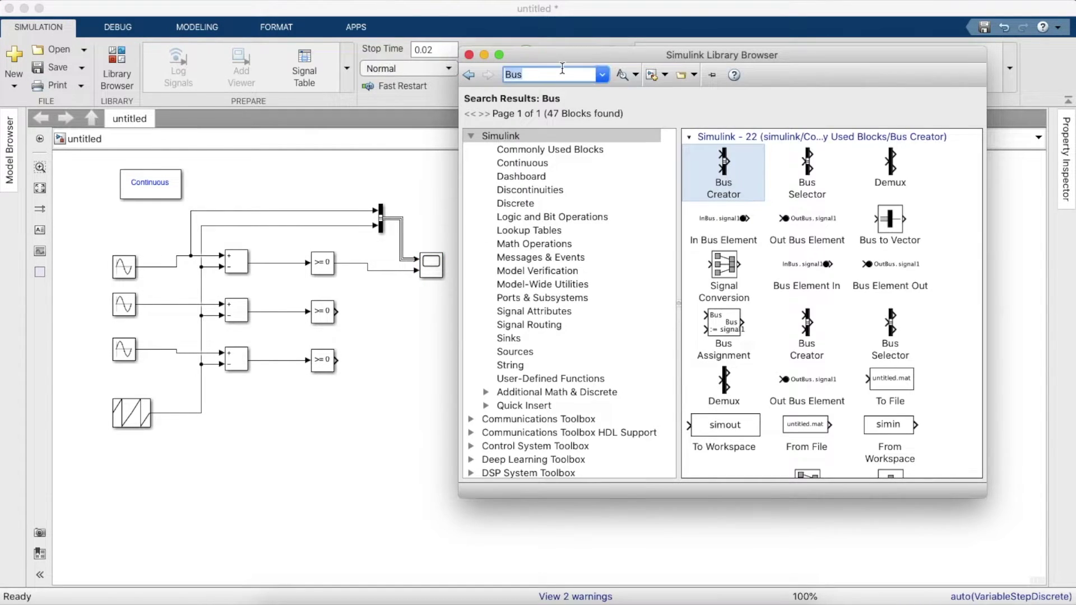
{"action": "key", "text": "BackSpace"}
{"action": "type", "text": "Scope"}
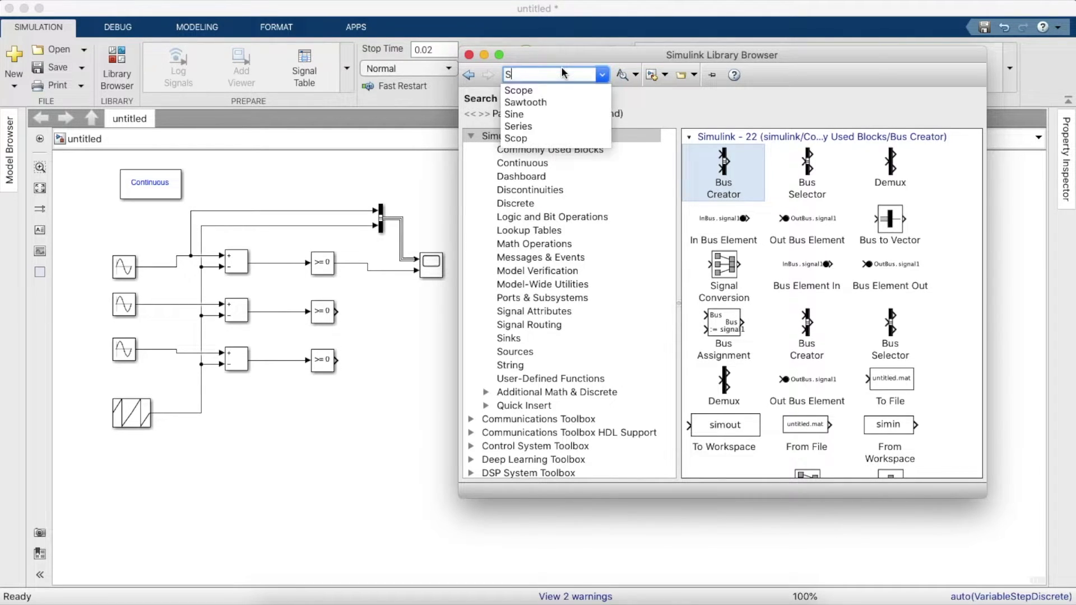
{"action": "key", "text": "BackSpace"}
{"action": "key", "text": "BackSpace"}
{"action": "key", "text": "BackSpace"}
{"action": "key", "text": "BackSpace"}
{"action": "key", "text": "BackSpace"}
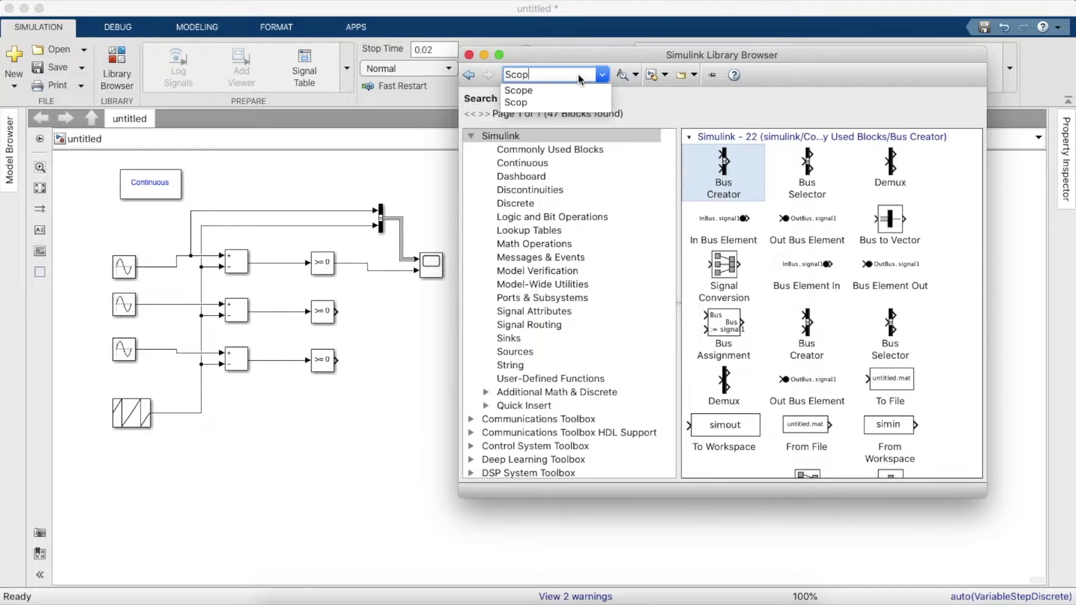
{"action": "type", "text": "GOto"}
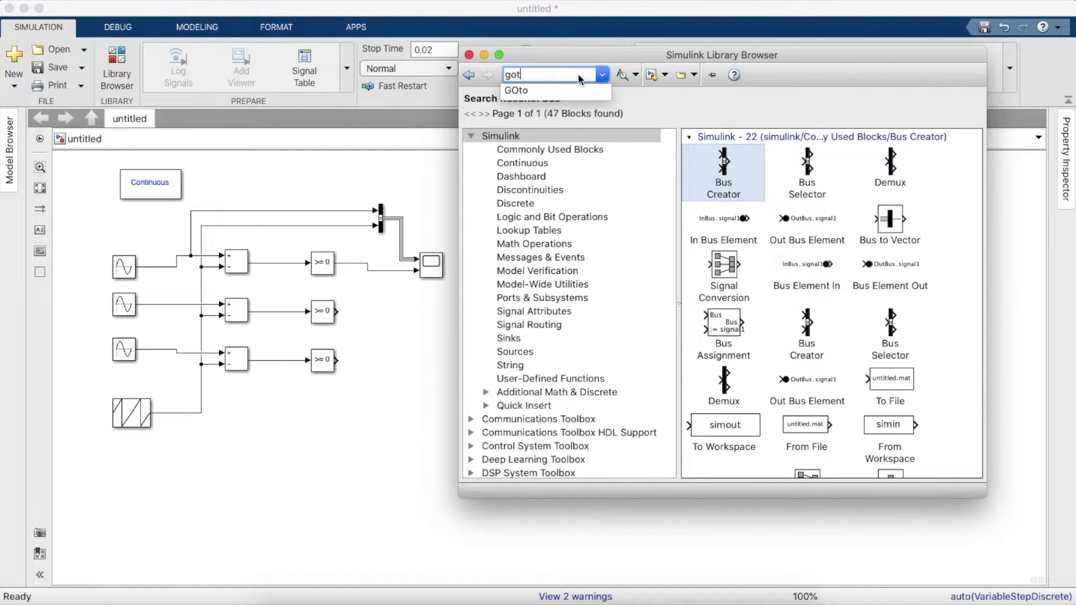
{"action": "key", "text": "Return"}
{"action": "left_click", "coordinate": [752, 162]}
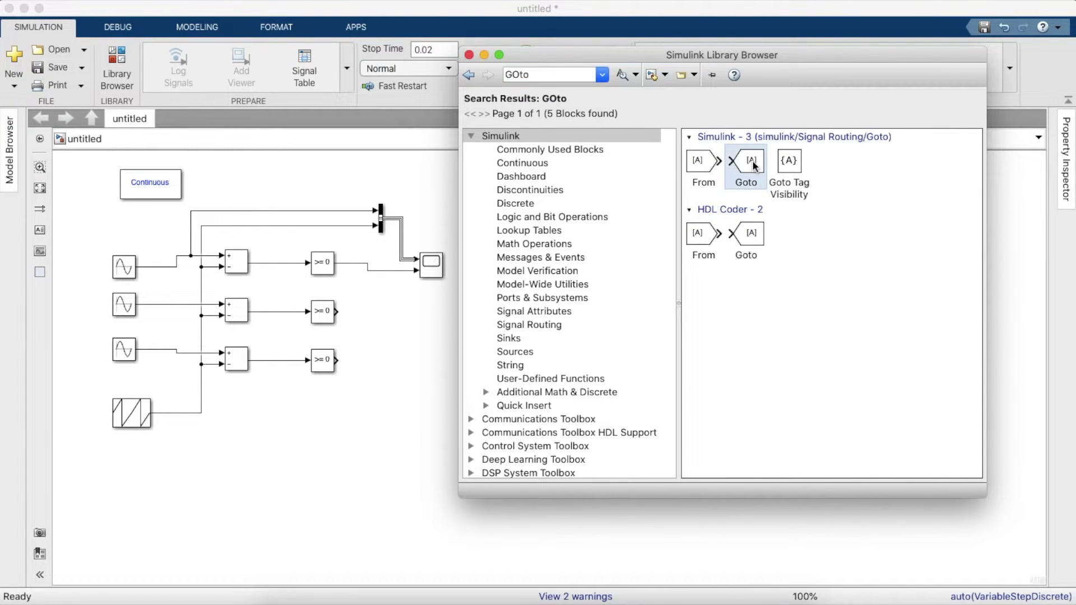
{"action": "left_click_drag", "start_coordinate": [410, 295], "coordinate": [516, 248]}
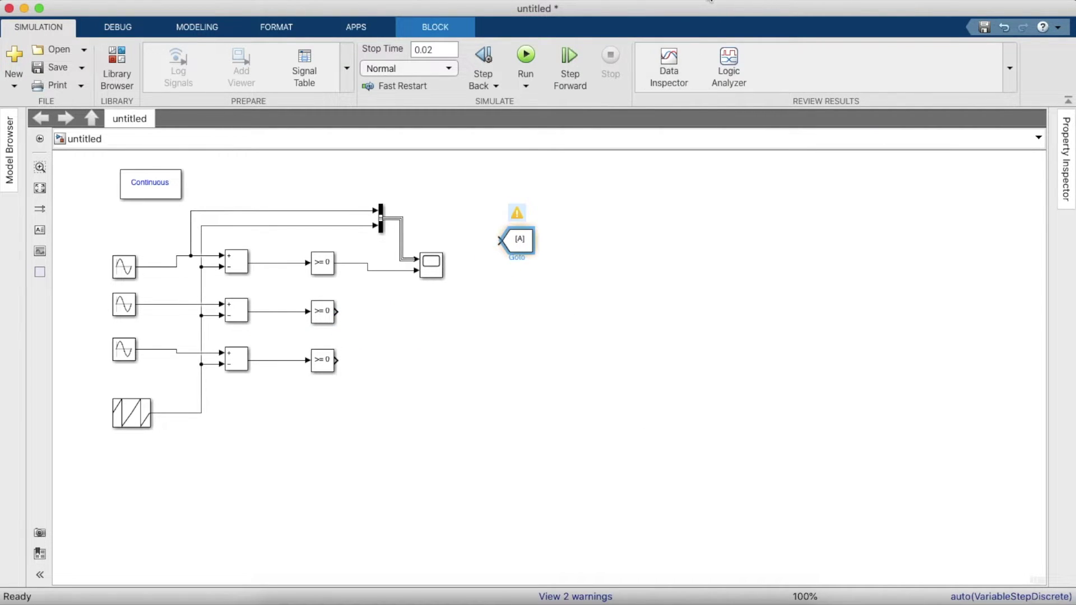
- Set the Goto block's tag to S1 with global tag visibility
{"action": "double_click", "coordinate": [513, 244]}
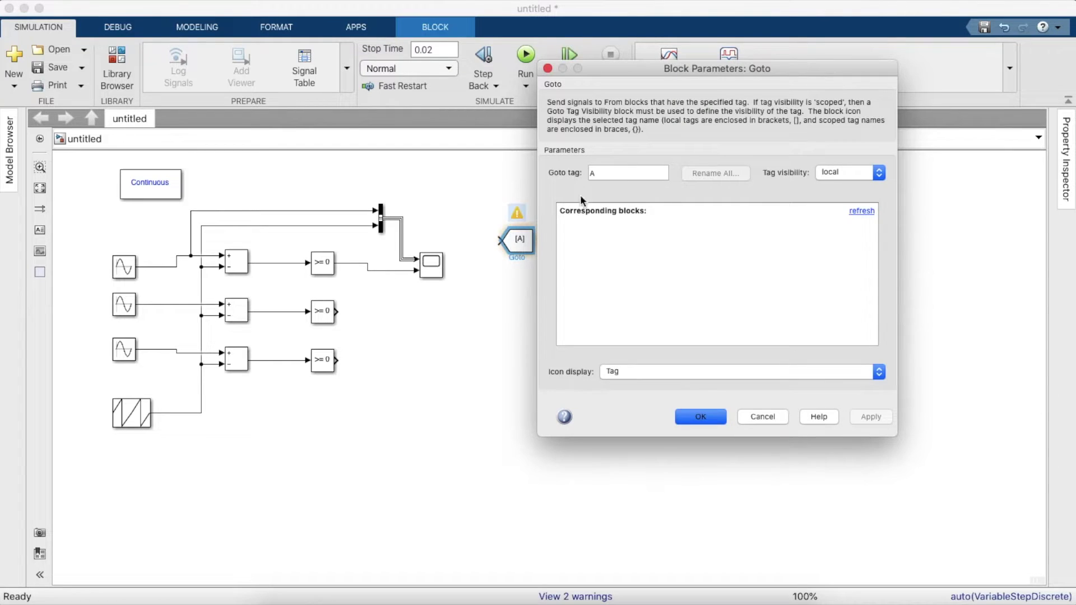
{"action": "left_click", "coordinate": [630, 178]}
{"action": "key", "text": "BackSpace"}
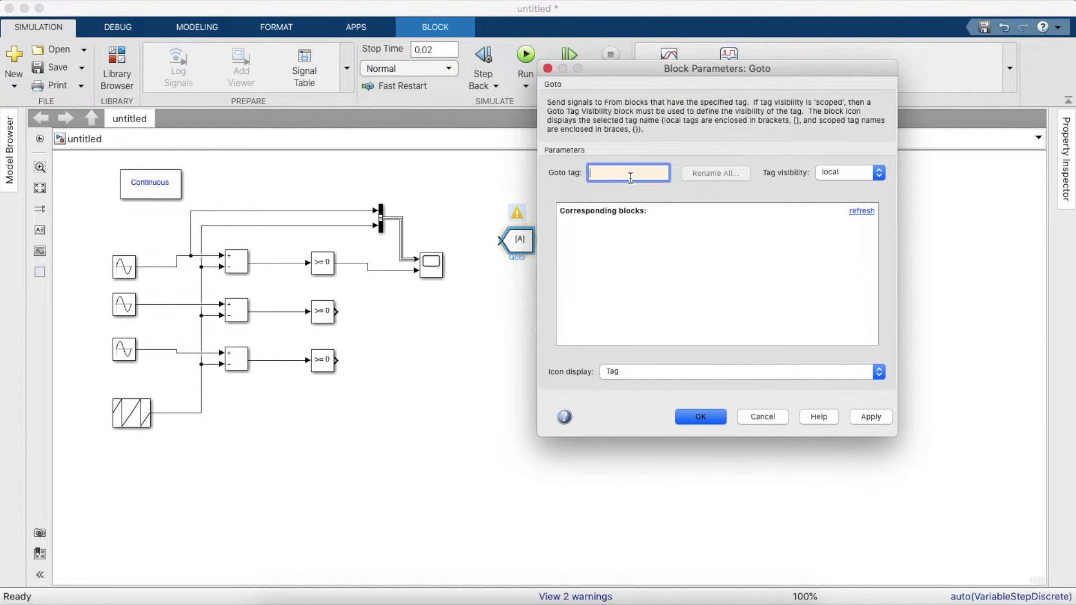
{"action": "left_click", "coordinate": [851, 173]}
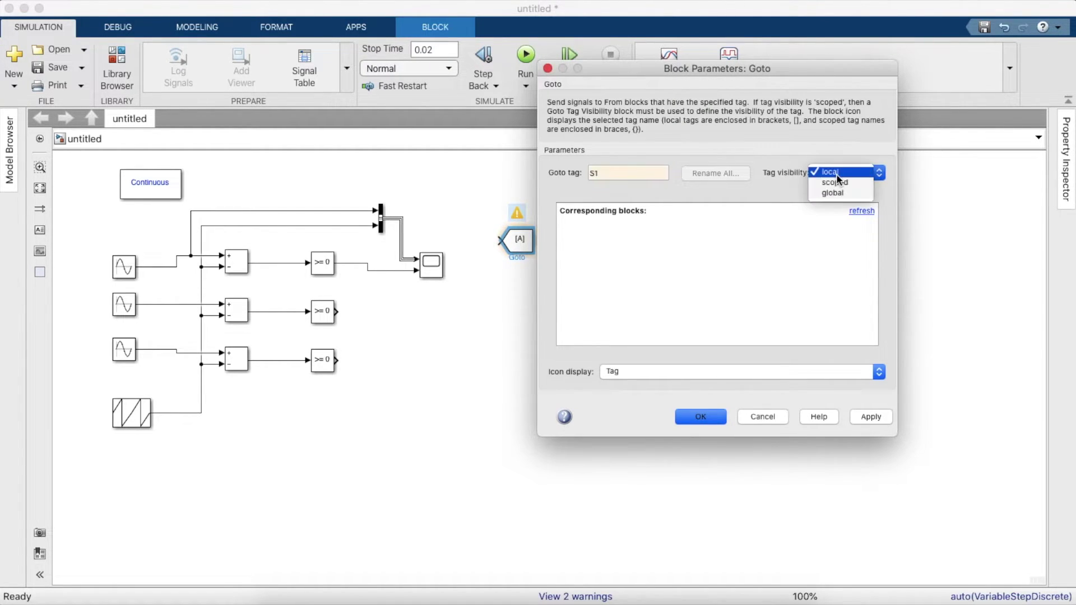
{"action": "left_click", "coordinate": [834, 203]}
{"action": "left_click", "coordinate": [843, 173]}
{"action": "left_click", "coordinate": [837, 193]}
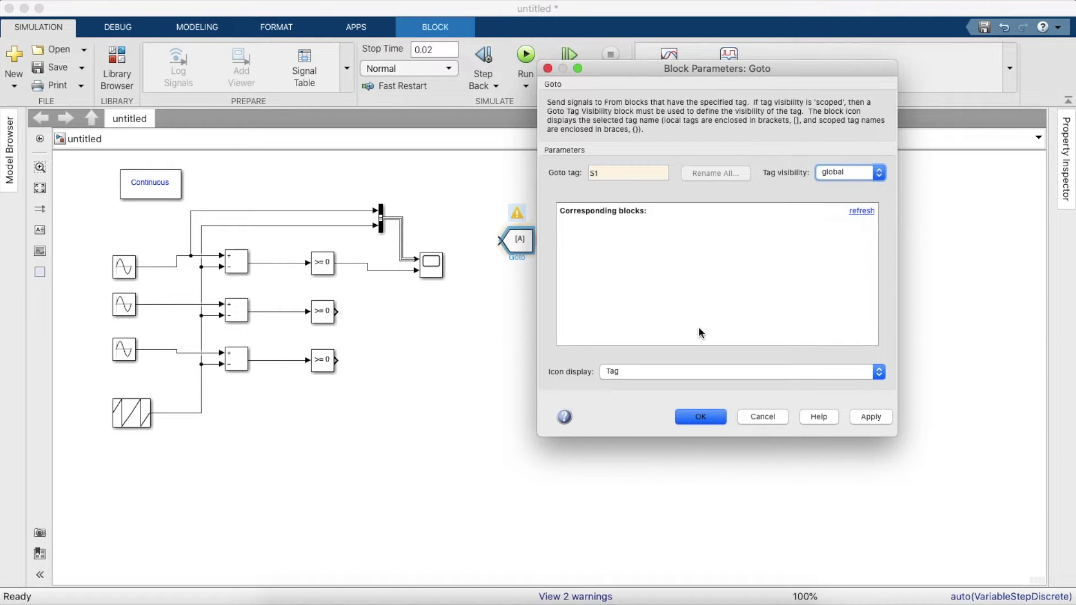
{"action": "left_click", "coordinate": [700, 416]}
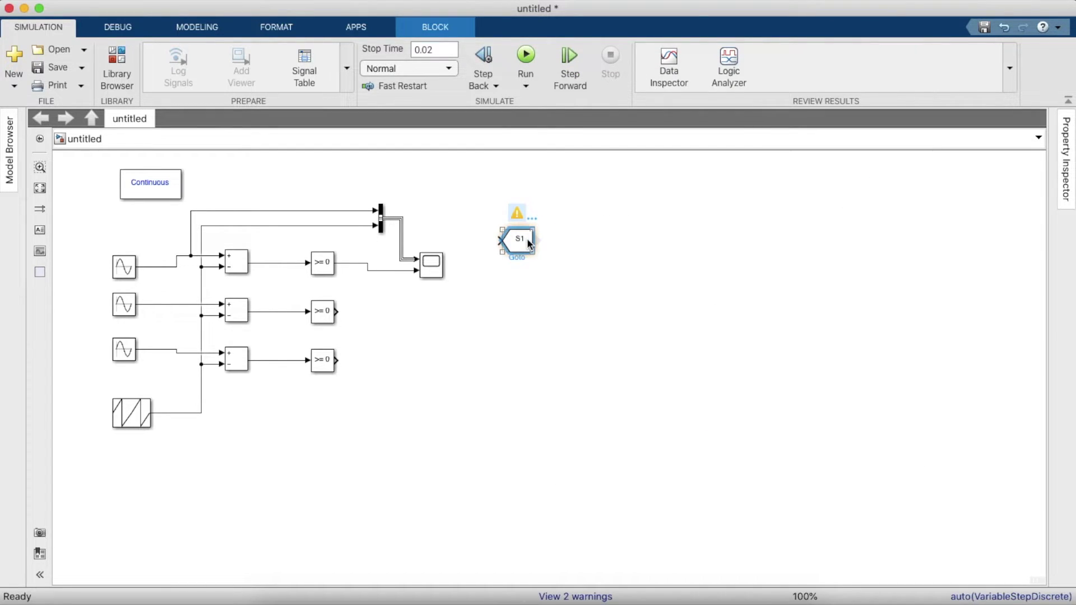
- Duplicate the S1 Goto block twice below it, tagging the copies S4 and S2
{"action": "left_click_drag", "start_coordinate": [529, 242], "coordinate": [520, 277]}
{"action": "double_click", "coordinate": [520, 277]}
{"action": "key", "text": "BackSpace"}
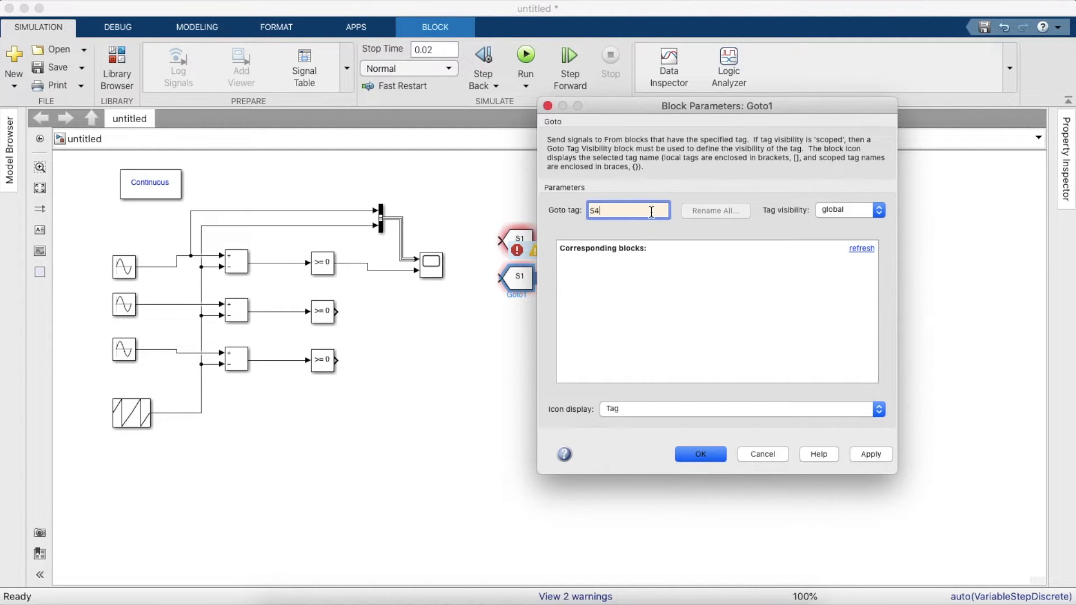
{"action": "key", "text": "Return"}
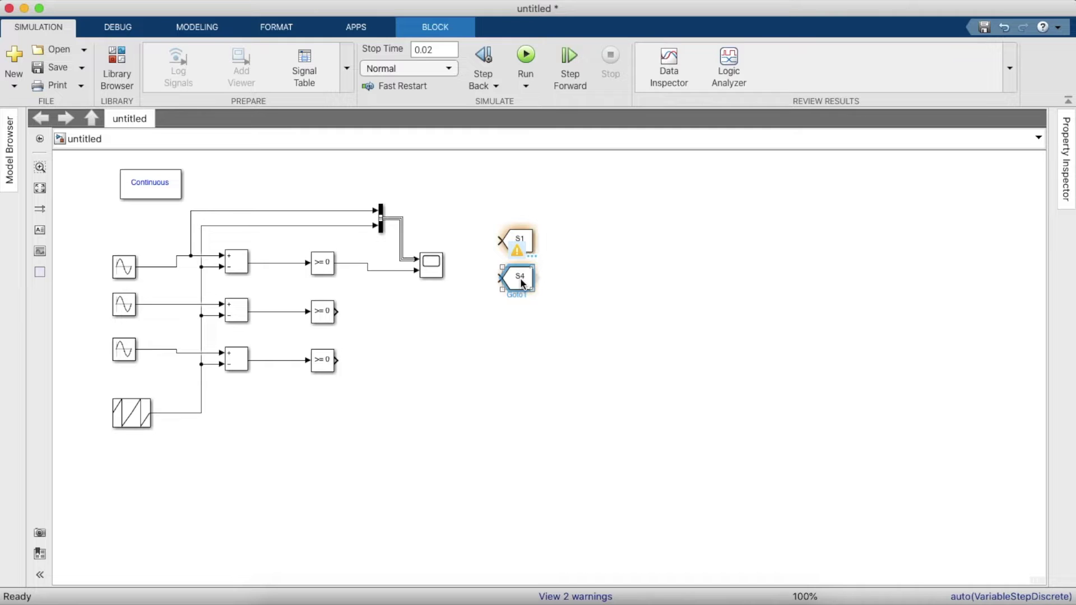
{"action": "left_click_drag", "start_coordinate": [521, 280], "coordinate": [527, 321]}
{"action": "double_click", "coordinate": [526, 321]}
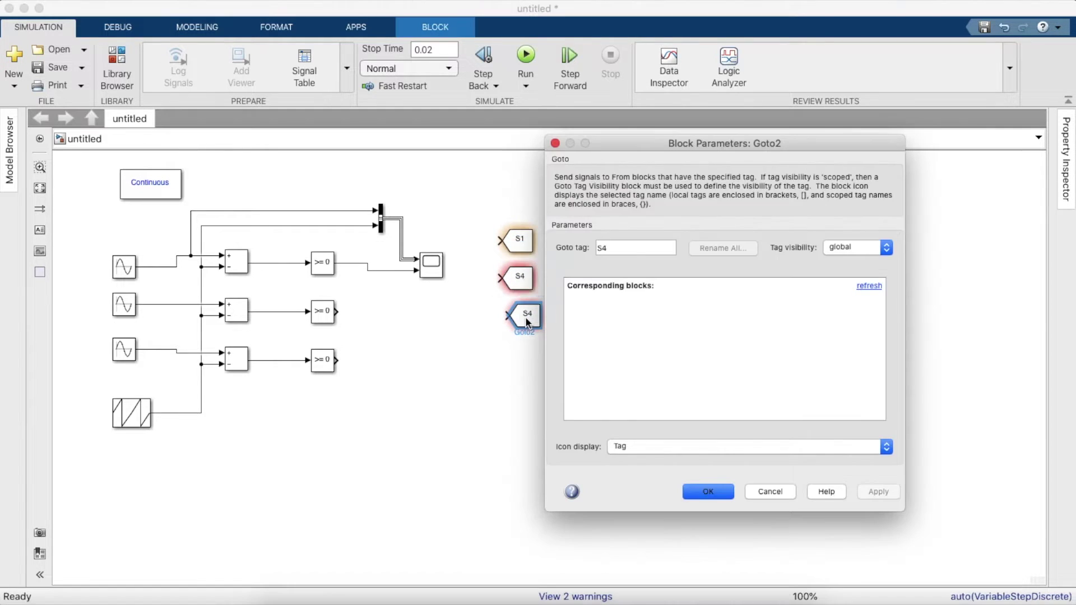
{"action": "double_click", "coordinate": [656, 247]}
{"action": "type", "text": "S2"}
{"action": "key", "text": "Return"}
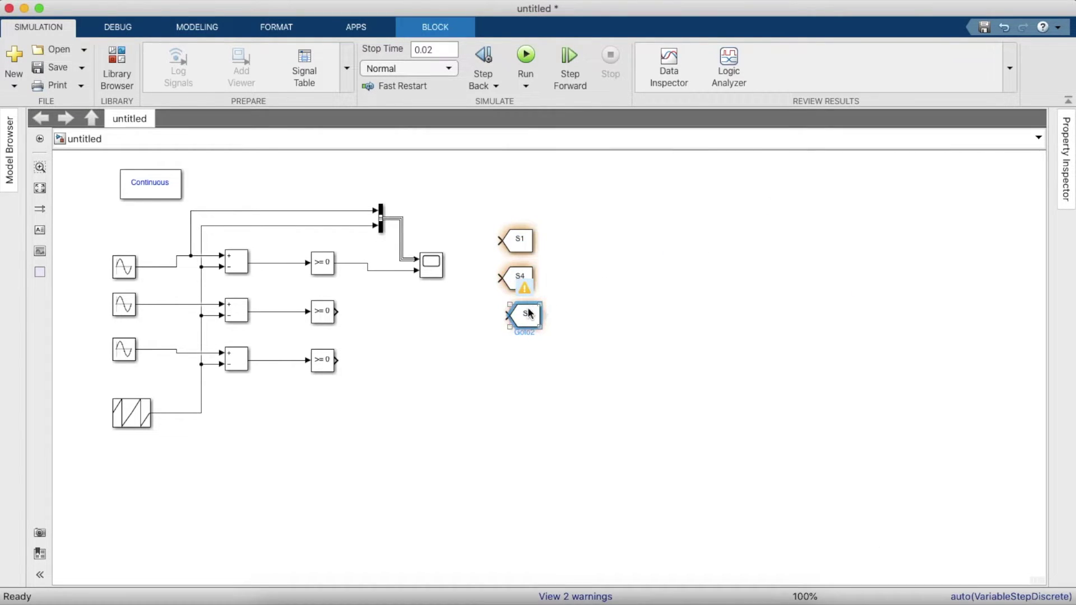
- Add two more Goto copies down the column, tagged S6 and S3
{"action": "key", "text": "super+c"}
{"action": "key", "text": "super+v"}
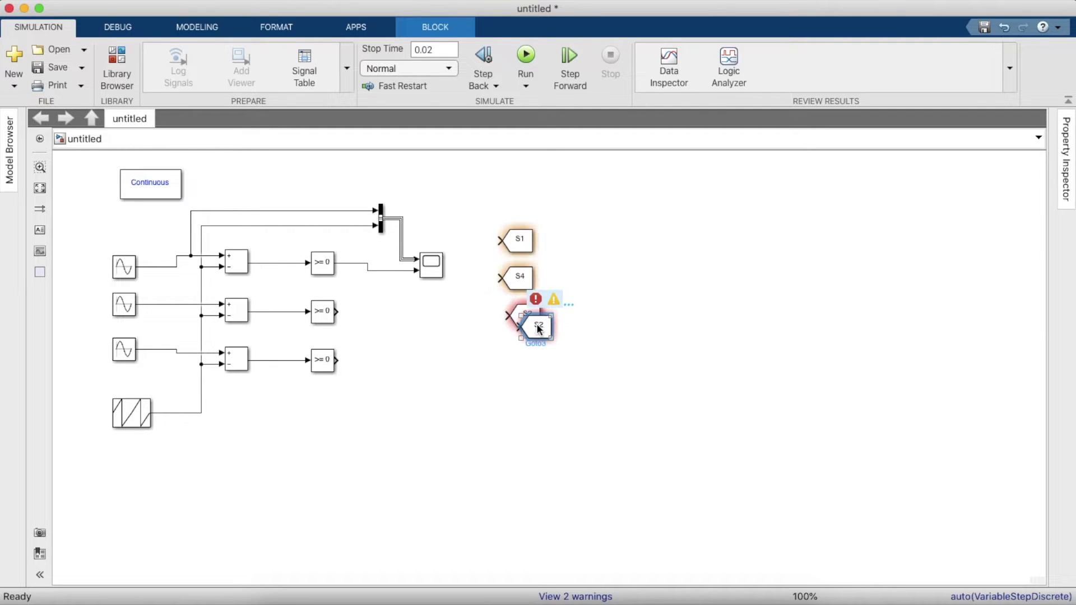
{"action": "left_click_drag", "start_coordinate": [531, 329], "coordinate": [519, 363]}
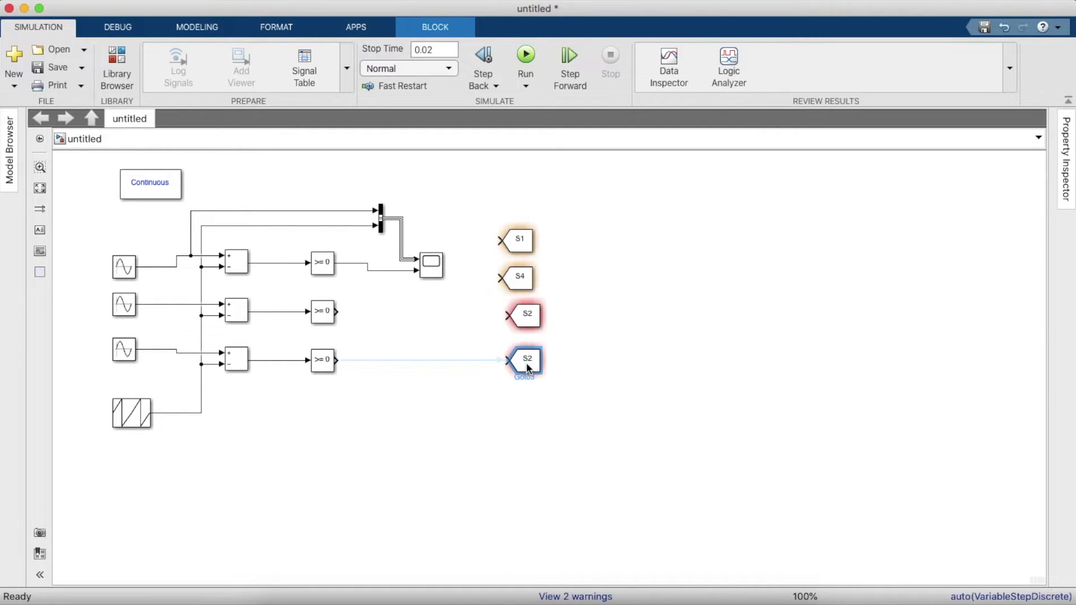
{"action": "double_click", "coordinate": [526, 365]}
{"action": "type", "text": "S6"}
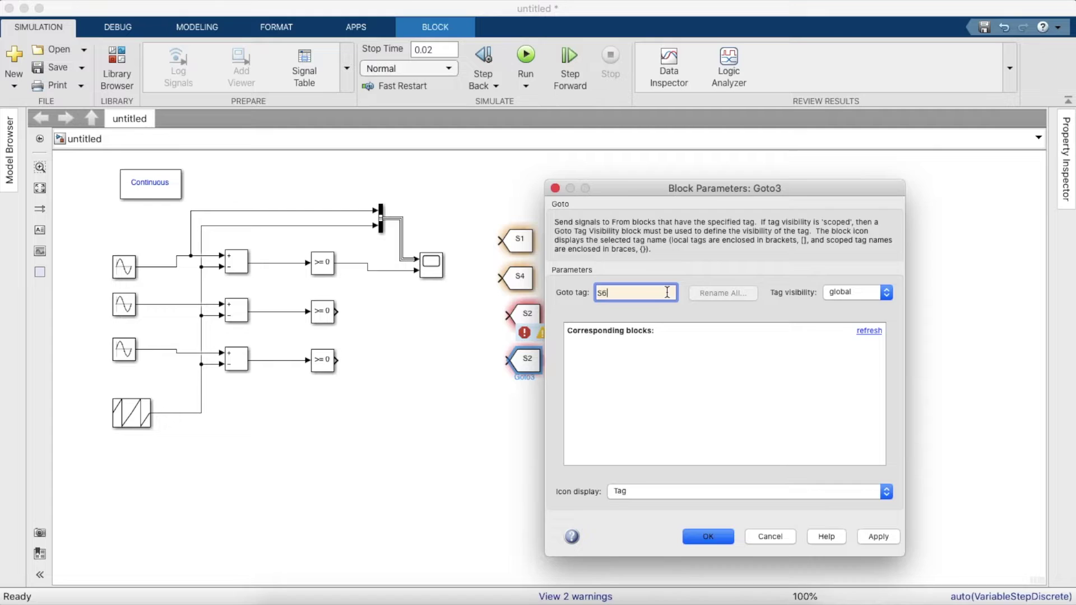
{"action": "key", "text": "Return"}
{"action": "left_click", "coordinate": [539, 313]}
{"action": "left_click_drag", "start_coordinate": [537, 312], "coordinate": [520, 401]}
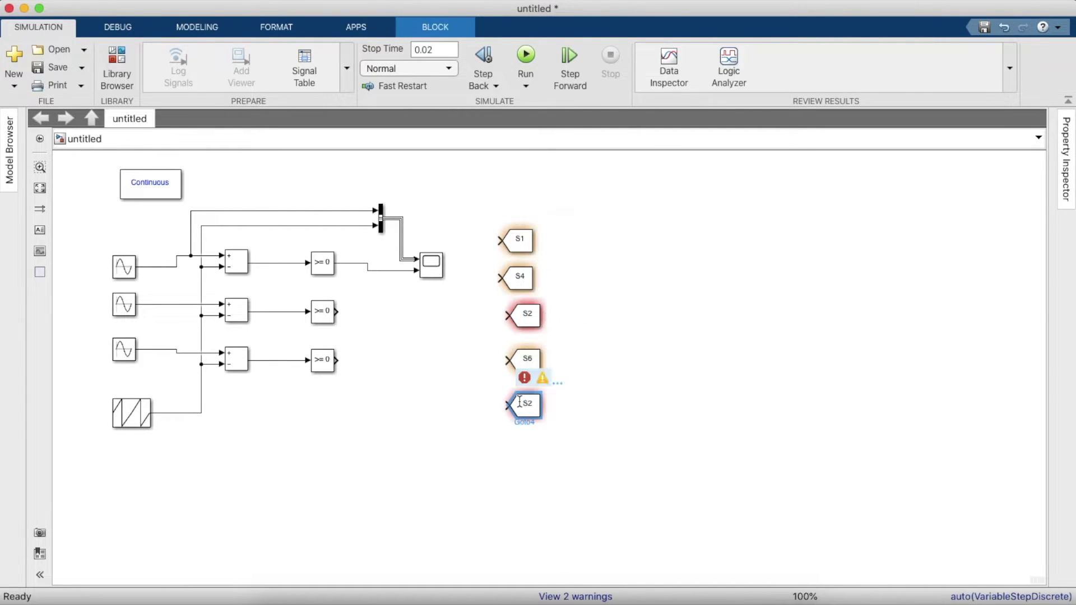
{"action": "double_click", "coordinate": [521, 403]}
{"action": "double_click", "coordinate": [650, 339]}
{"action": "type", "text": "S3"}
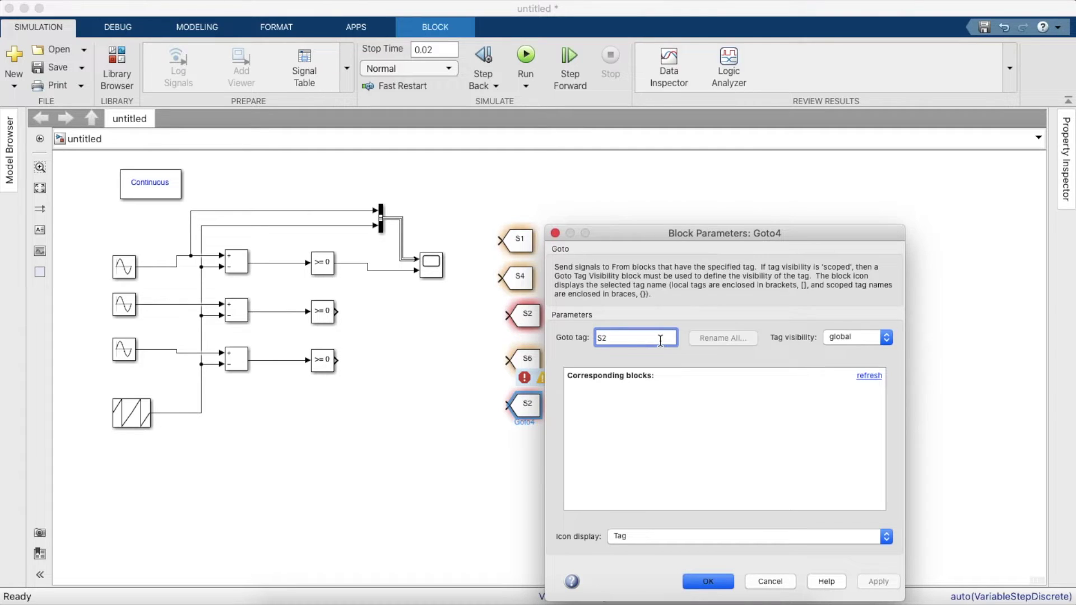
{"action": "key", "text": "Return"}
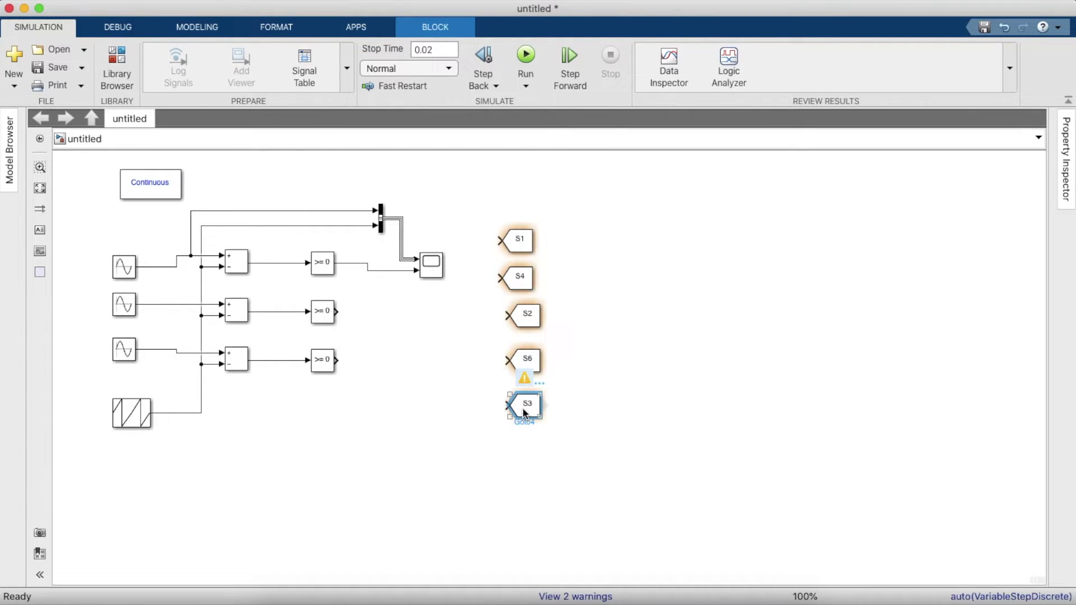
- Copy the S3 Goto block below it and retag the copy S2
{"action": "left_click_drag", "start_coordinate": [523, 408], "coordinate": [530, 448]}
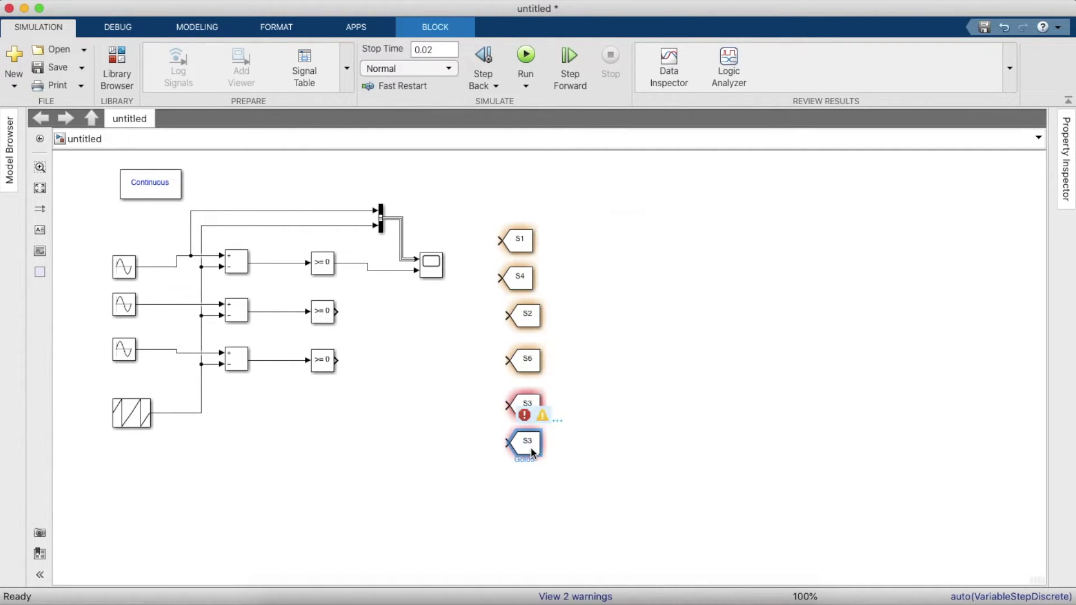
{"action": "double_click", "coordinate": [530, 447]}
{"action": "double_click", "coordinate": [632, 340]}
{"action": "left_click", "coordinate": [656, 341]}
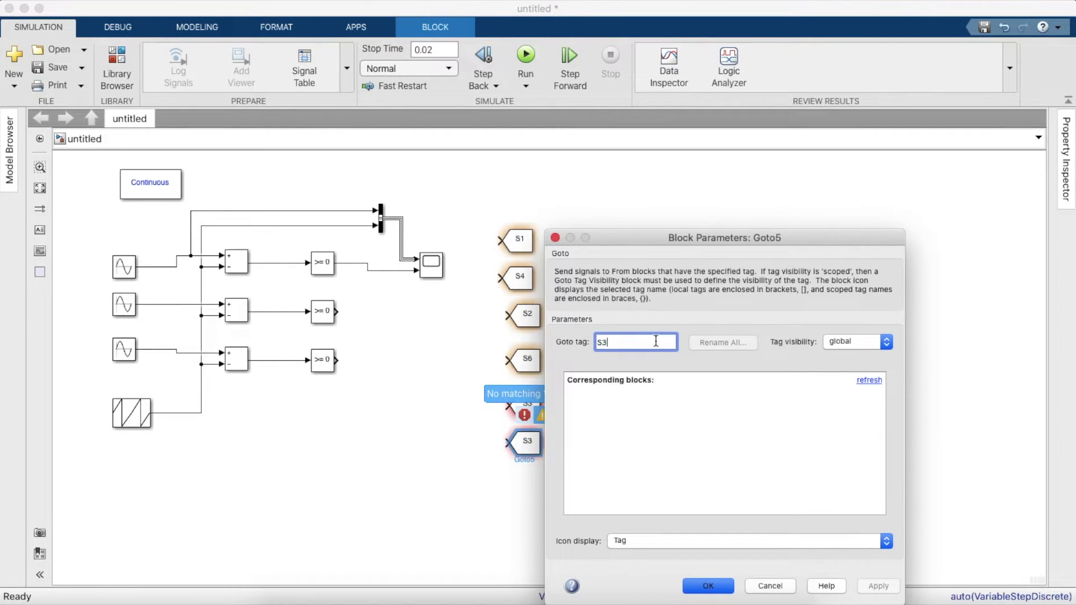
{"action": "key", "text": "BackSpace"}
{"action": "type", "text": "2"}
{"action": "key", "text": "Return"}
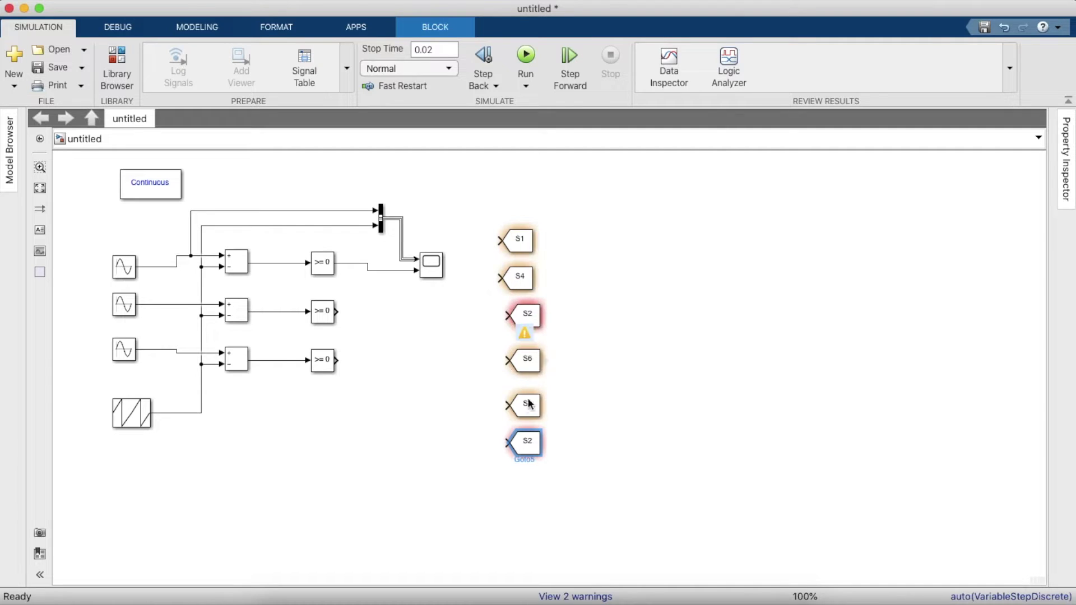
- Confirm the S3 Goto block's tag, then select the S1 and S4 blocks together
{"action": "left_click", "coordinate": [524, 415]}
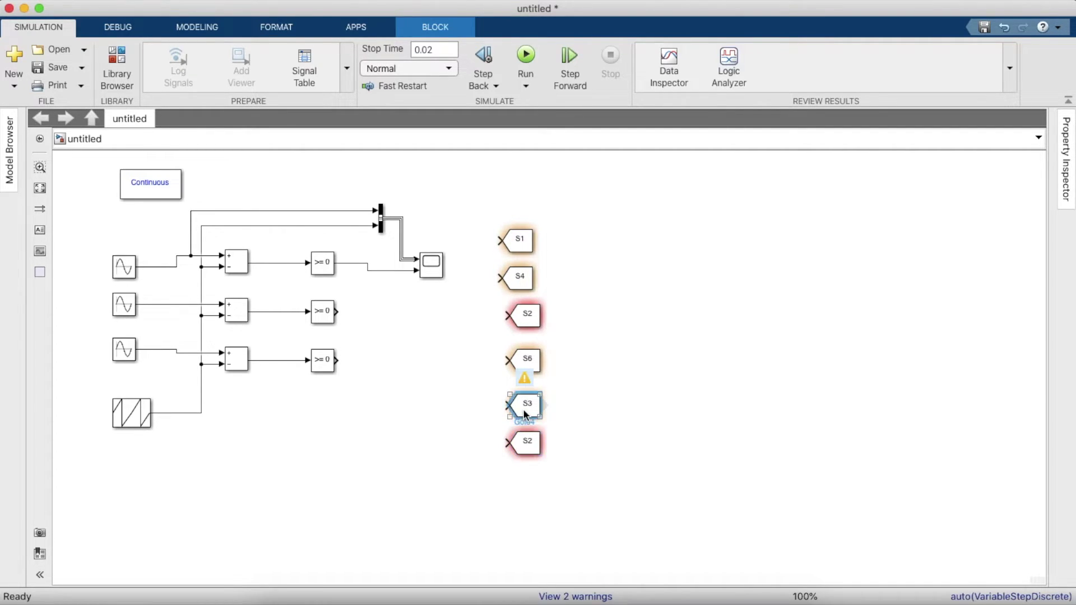
{"action": "double_click", "coordinate": [524, 413]}
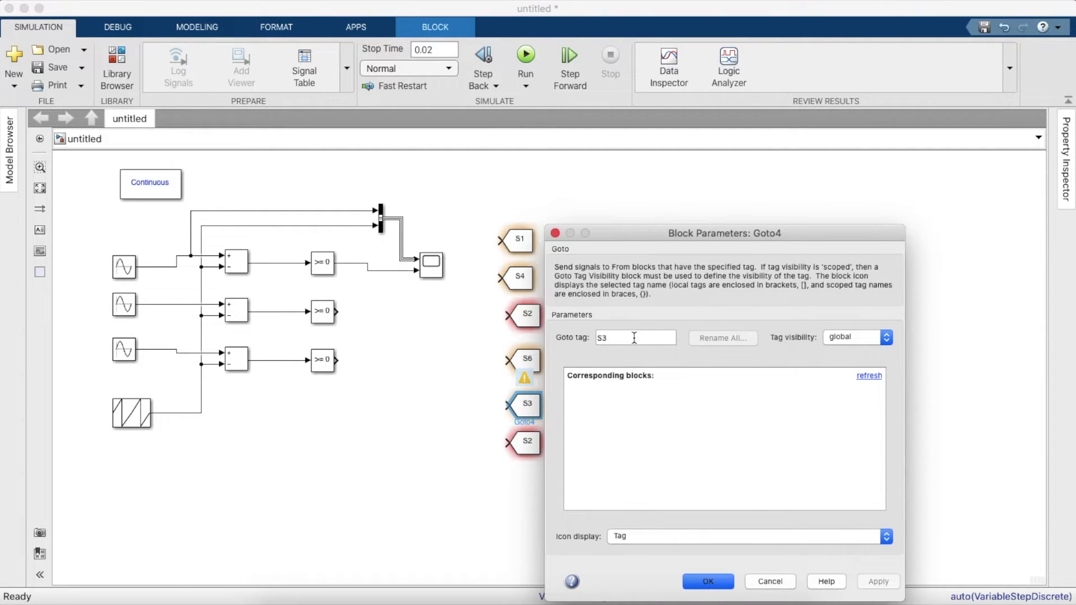
{"action": "left_click", "coordinate": [555, 235]}
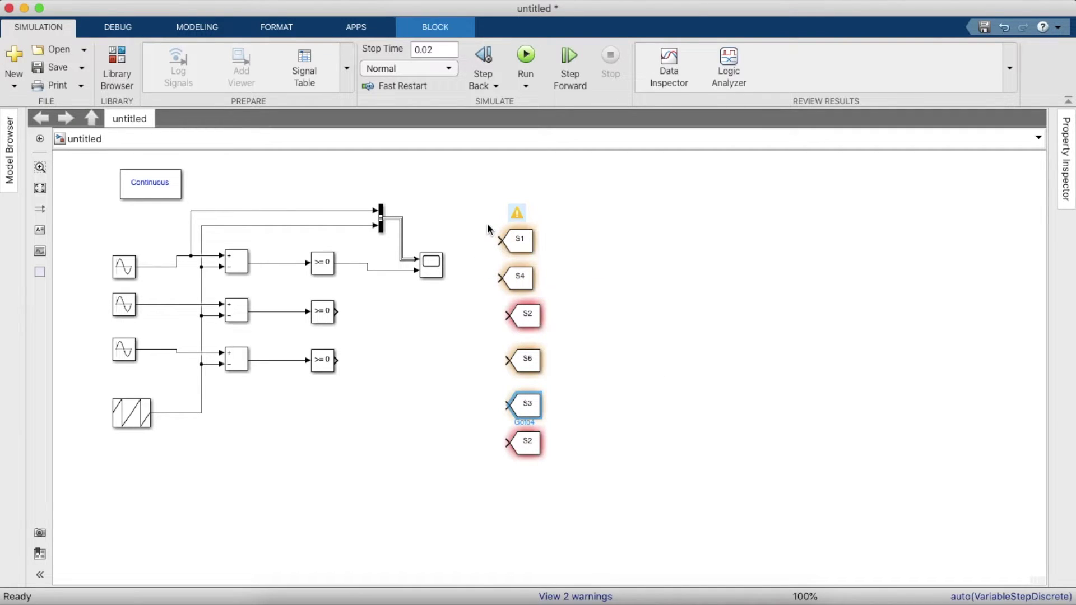
{"action": "left_click_drag", "start_coordinate": [488, 225], "coordinate": [529, 289]}
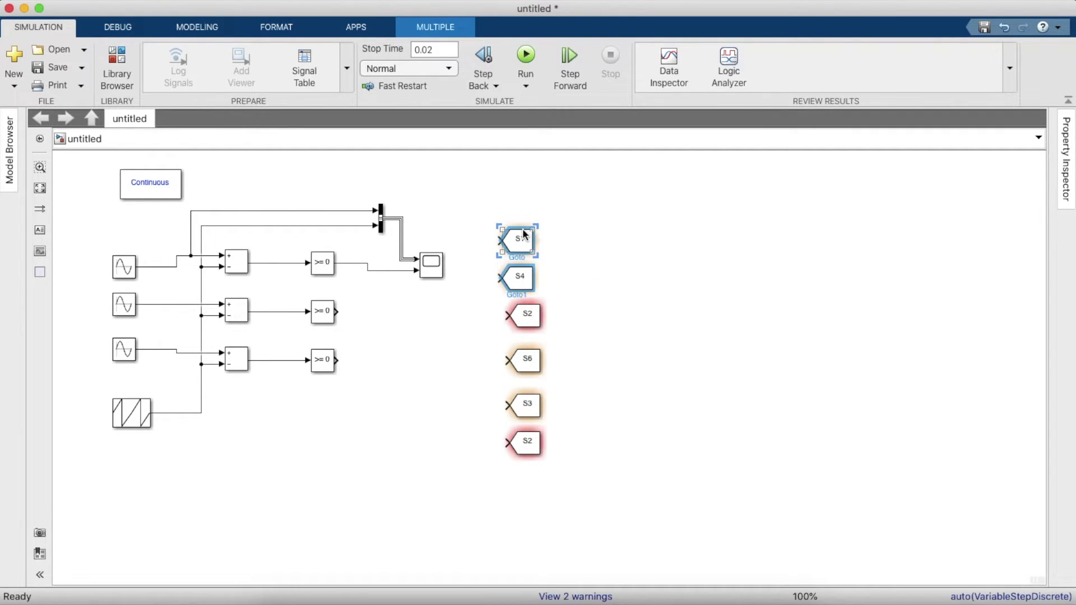
- Rearrange the Goto column into S1, S4, S3, S6 order with the S2 blocks below
{"action": "left_click_drag", "start_coordinate": [522, 228], "coordinate": [523, 201]}
{"action": "left_click_drag", "start_coordinate": [517, 313], "coordinate": [509, 312]}
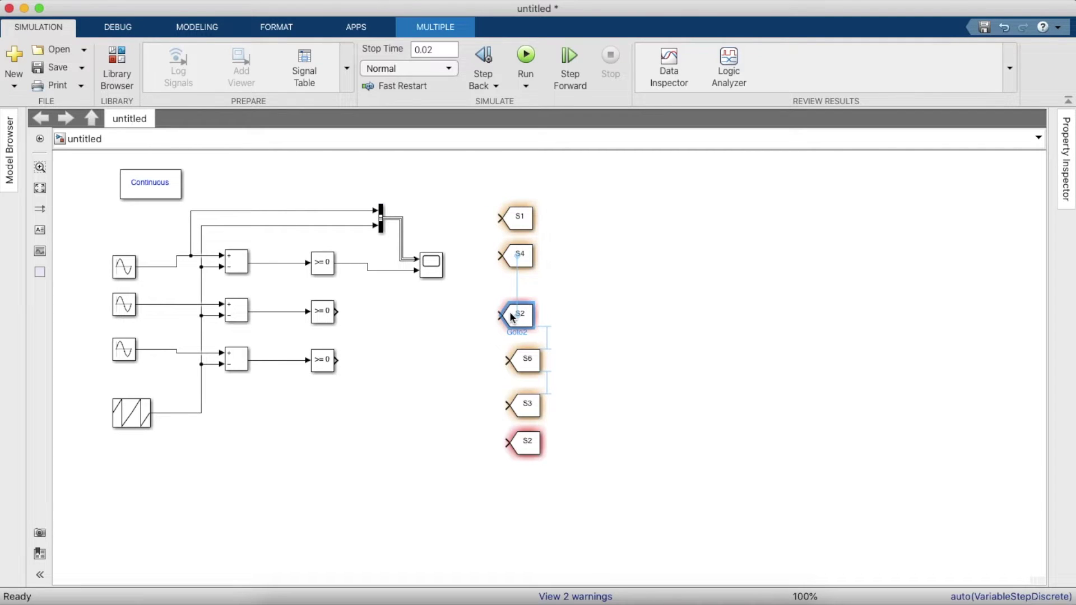
{"action": "left_click_drag", "start_coordinate": [529, 371], "coordinate": [398, 454]}
{"action": "left_click", "coordinate": [522, 321]}
{"action": "left_click_drag", "start_coordinate": [521, 321], "coordinate": [322, 508]}
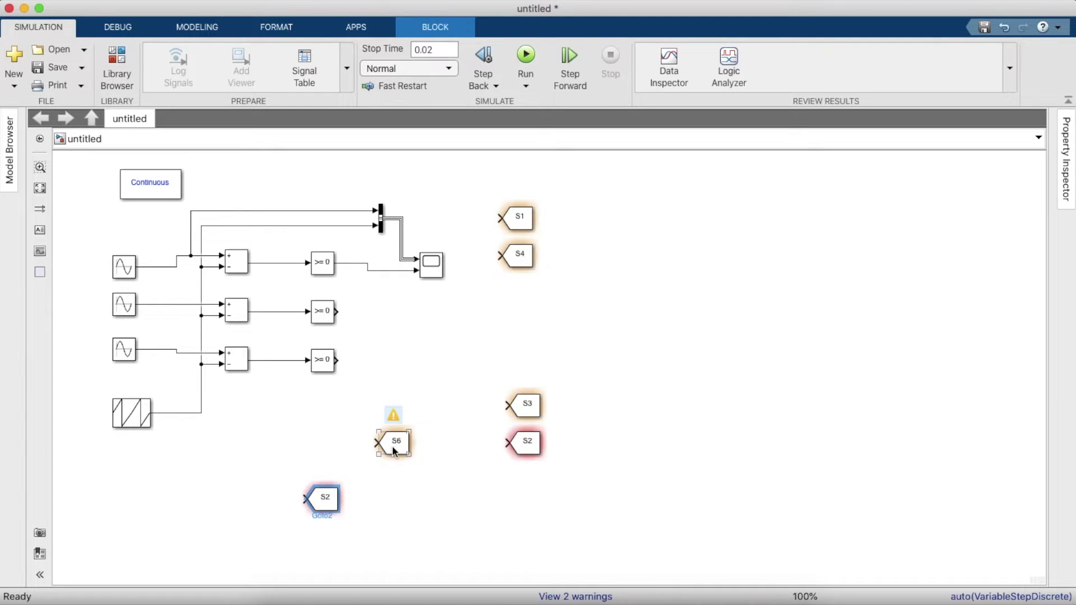
{"action": "left_click_drag", "start_coordinate": [395, 452], "coordinate": [519, 347]}
{"action": "left_click", "coordinate": [523, 400]}
{"action": "left_click_drag", "start_coordinate": [522, 400], "coordinate": [517, 311]}
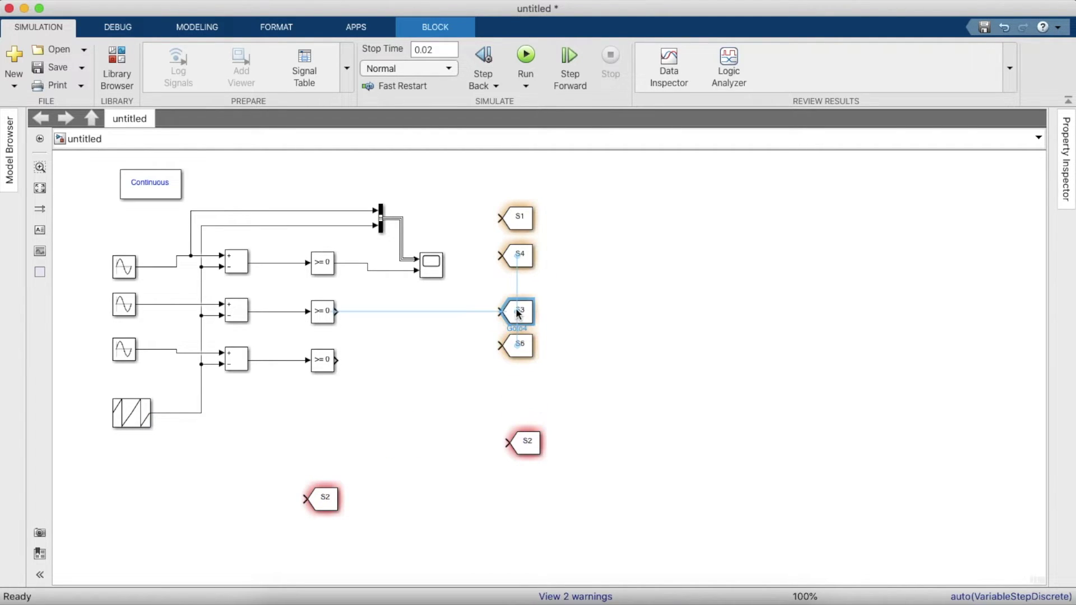
{"action": "left_click", "coordinate": [333, 500]}
{"action": "left_click_drag", "start_coordinate": [332, 503], "coordinate": [502, 490]}
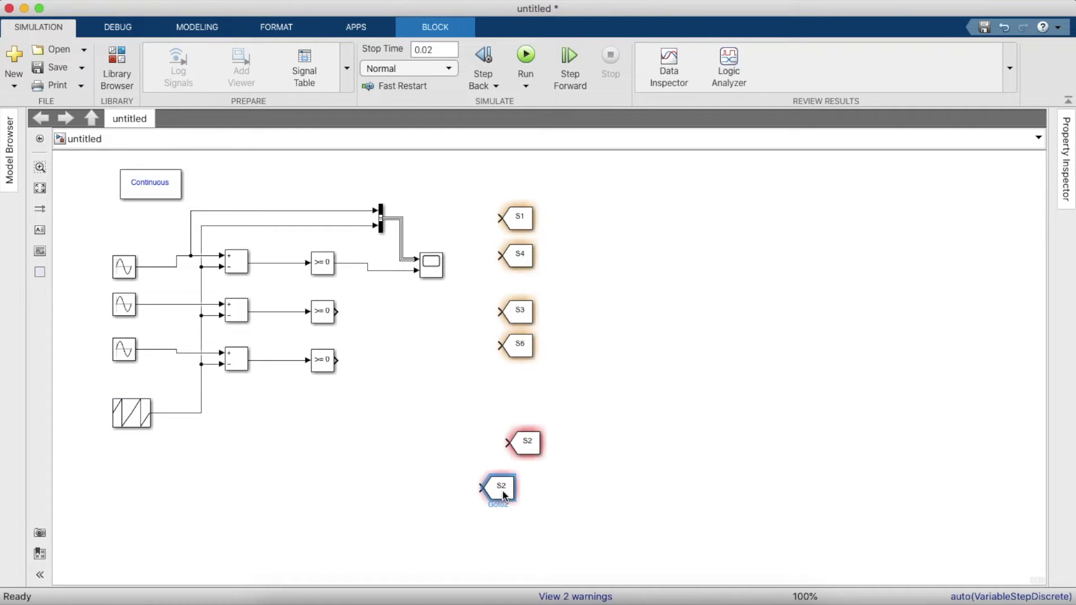
- Retag the duplicate S2 Goto block as S5
{"action": "double_click", "coordinate": [525, 443]}
{"action": "left_click", "coordinate": [645, 347]}
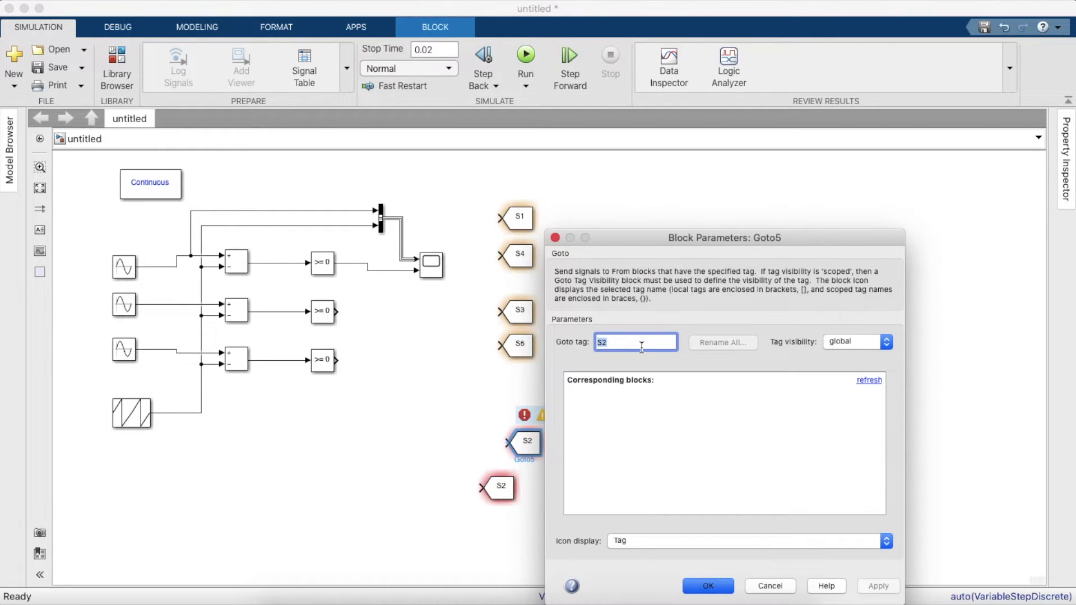
{"action": "double_click", "coordinate": [645, 348]}
{"action": "type", "text": "S5"}
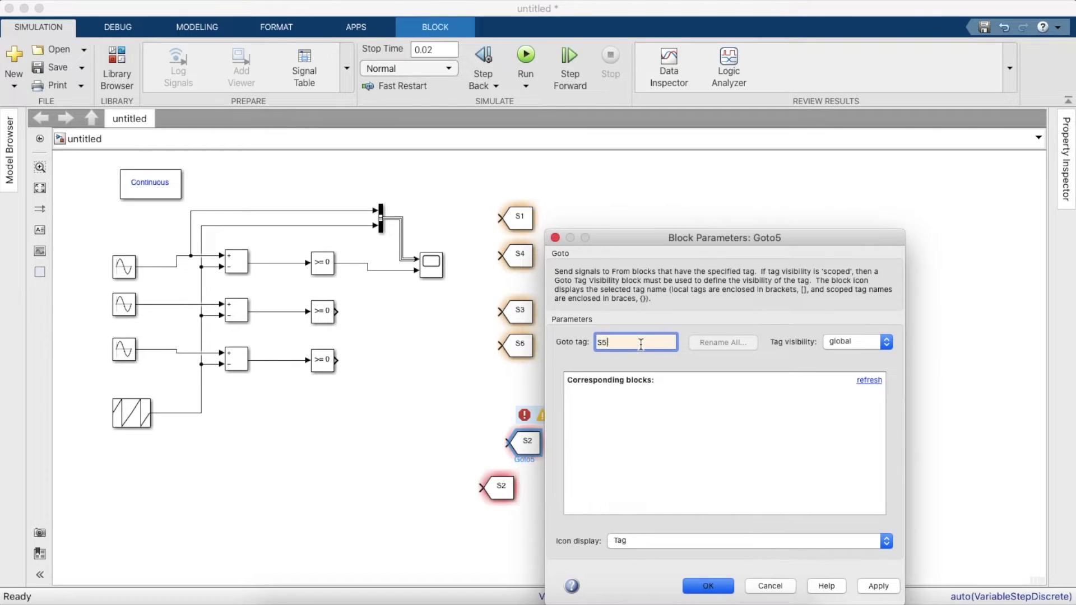
{"action": "key", "text": "Return"}
- Align the S5 and S2 blocks and move them up beside the other tags
{"action": "left_click", "coordinate": [507, 493]}
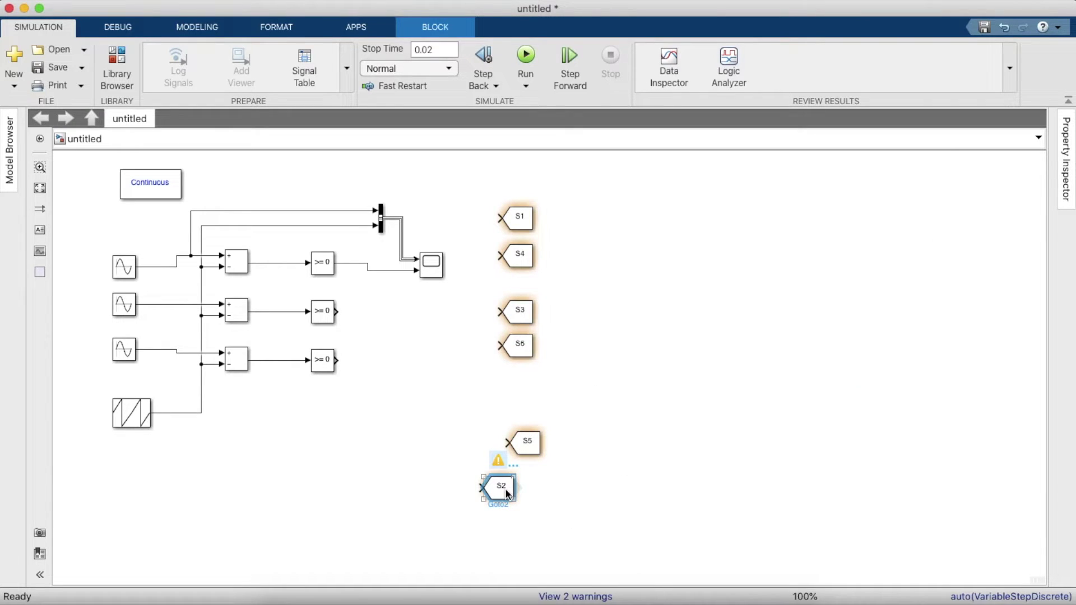
{"action": "left_click_drag", "start_coordinate": [507, 493], "coordinate": [532, 486]}
{"action": "left_click_drag", "start_coordinate": [484, 419], "coordinate": [542, 509]}
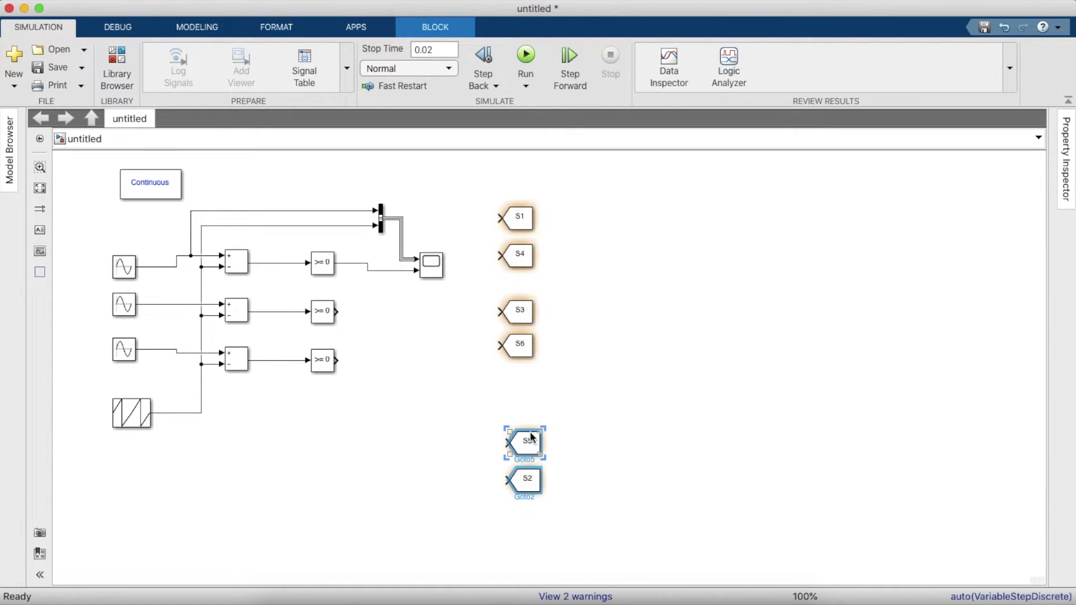
{"action": "left_click_drag", "start_coordinate": [531, 436], "coordinate": [529, 388]}
{"action": "left_click", "coordinate": [451, 354]}
{"action": "left_click", "coordinate": [115, 66]}
- Search the library for 'Not' and drag a NOT block into the model beside the comparators
{"action": "double_click", "coordinate": [583, 75]}
{"action": "type", "text": "Not"}
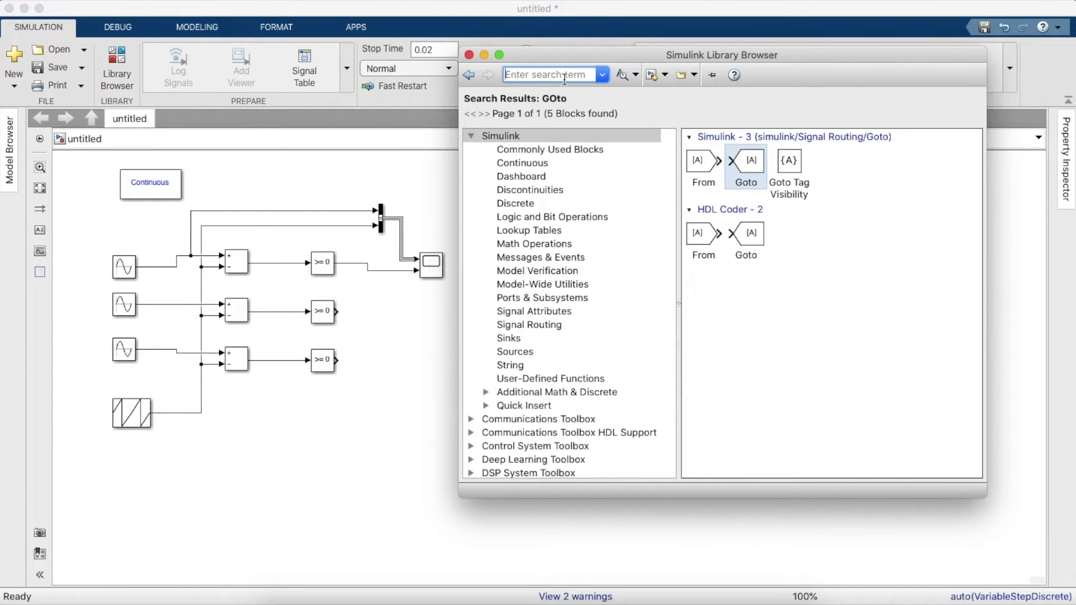
{"action": "key", "text": "Return"}
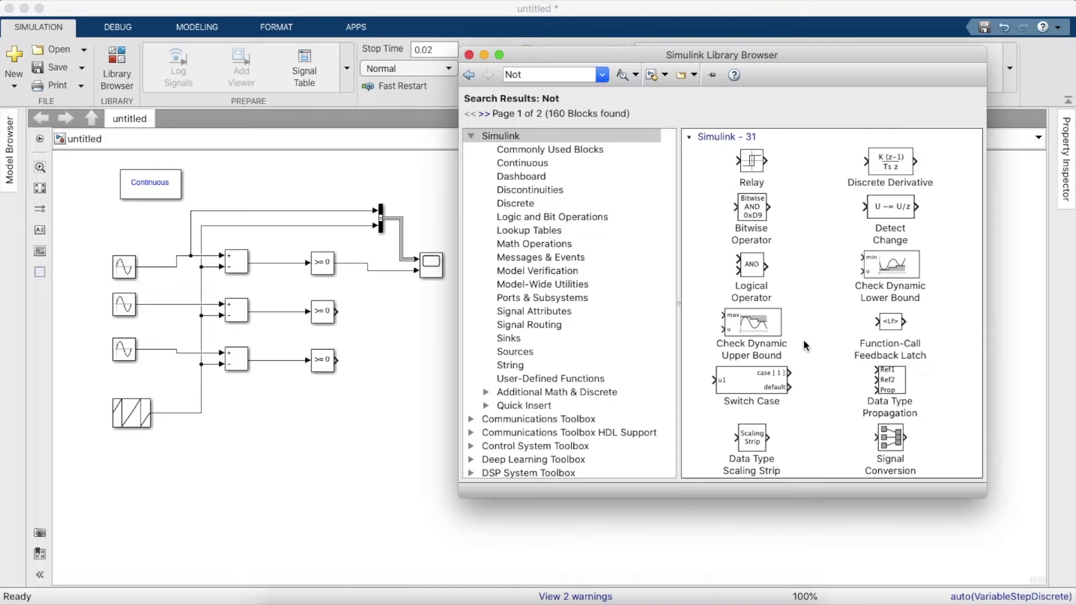
{"action": "scroll", "coordinate": [803, 338], "scroll_direction": "down", "scroll_amount": 15}
{"action": "scroll", "coordinate": [803, 338], "scroll_direction": "down", "scroll_amount": 3}
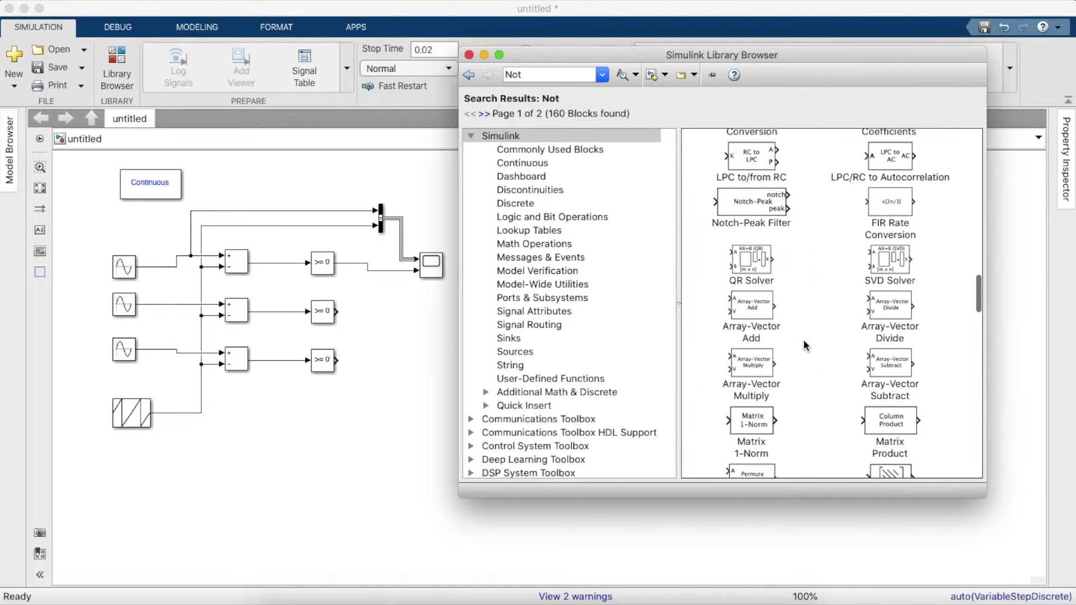
{"action": "scroll", "coordinate": [803, 338], "scroll_direction": "up", "scroll_amount": 15}
{"action": "scroll", "coordinate": [803, 319], "scroll_direction": "down", "scroll_amount": 3}
{"action": "scroll", "coordinate": [803, 315], "scroll_direction": "down", "scroll_amount": 15}
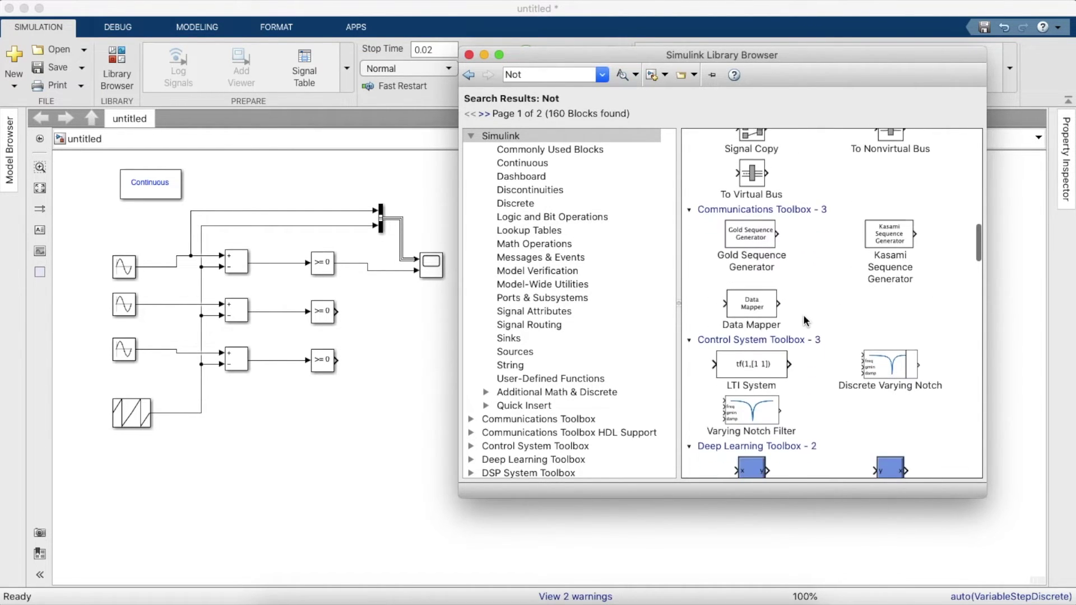
{"action": "scroll", "coordinate": [802, 321], "scroll_direction": "down", "scroll_amount": 15}
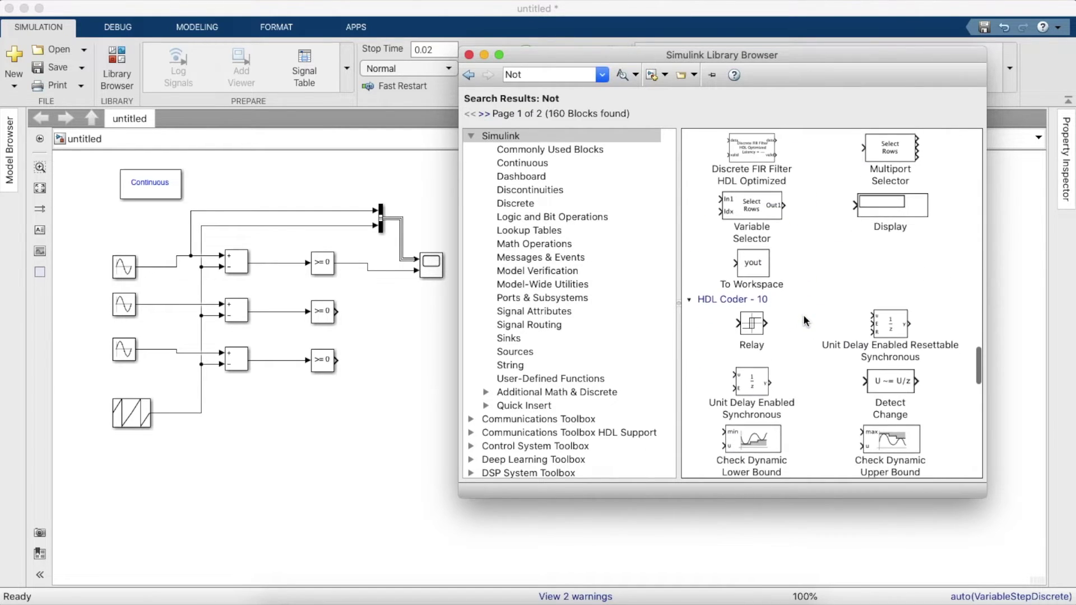
{"action": "scroll", "coordinate": [804, 320], "scroll_direction": "down", "scroll_amount": 2}
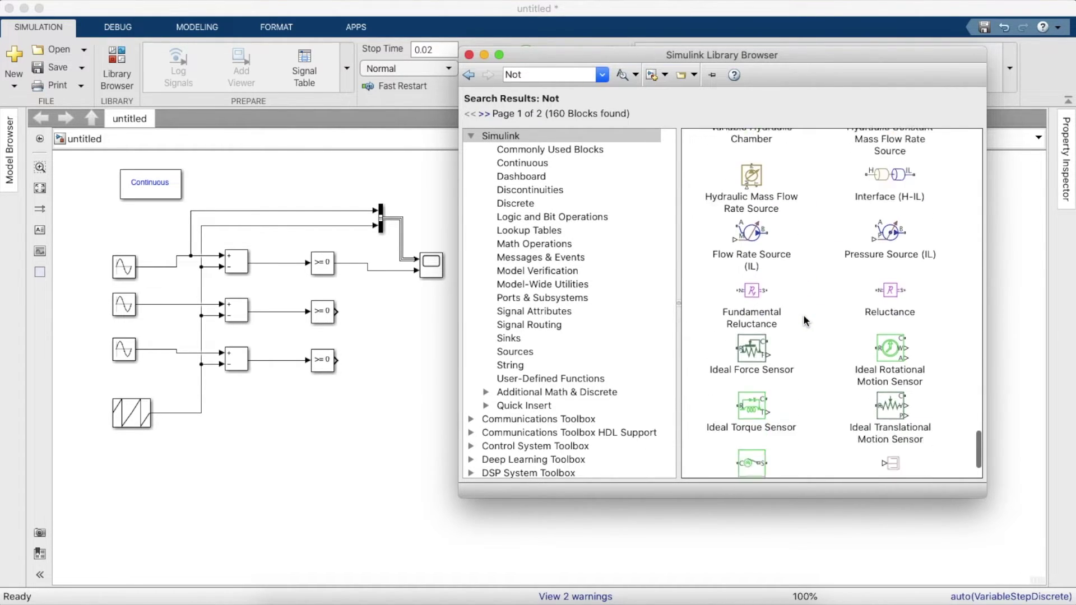
{"action": "scroll", "coordinate": [804, 321], "scroll_direction": "up", "scroll_amount": 20}
{"action": "scroll", "coordinate": [803, 315], "scroll_direction": "up", "scroll_amount": 2}
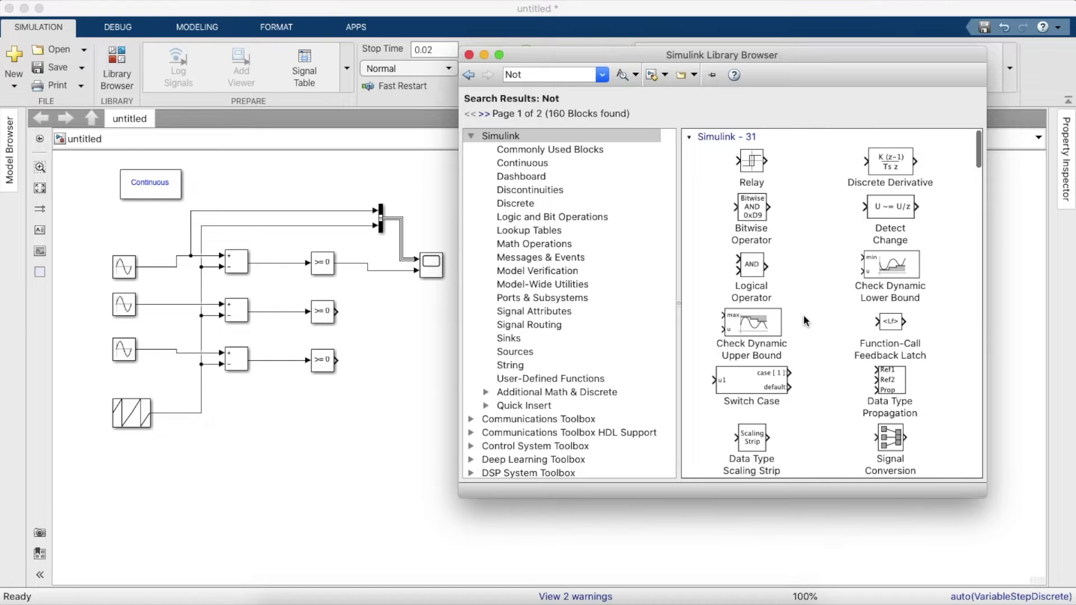
{"action": "scroll", "coordinate": [739, 277], "scroll_direction": "down", "scroll_amount": 15}
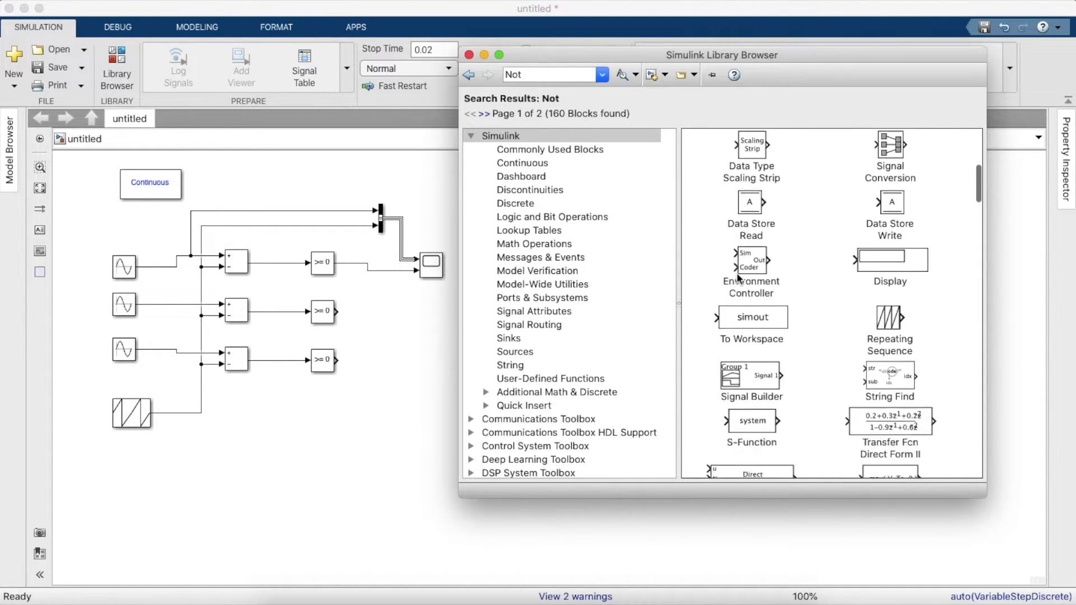
{"action": "mouse_move", "coordinate": [750, 298]}
{"action": "left_mouse_down"}
{"action": "mouse_move", "coordinate": [320, 367]}
{"action": "mouse_move", "coordinate": [365, 360]}
{"action": "mouse_move", "coordinate": [395, 303]}
{"action": "mouse_move", "coordinate": [369, 272]}
{"action": "mouse_move", "coordinate": [400, 302]}
{"action": "mouse_move", "coordinate": [371, 345]}
{"action": "left_mouse_up"}
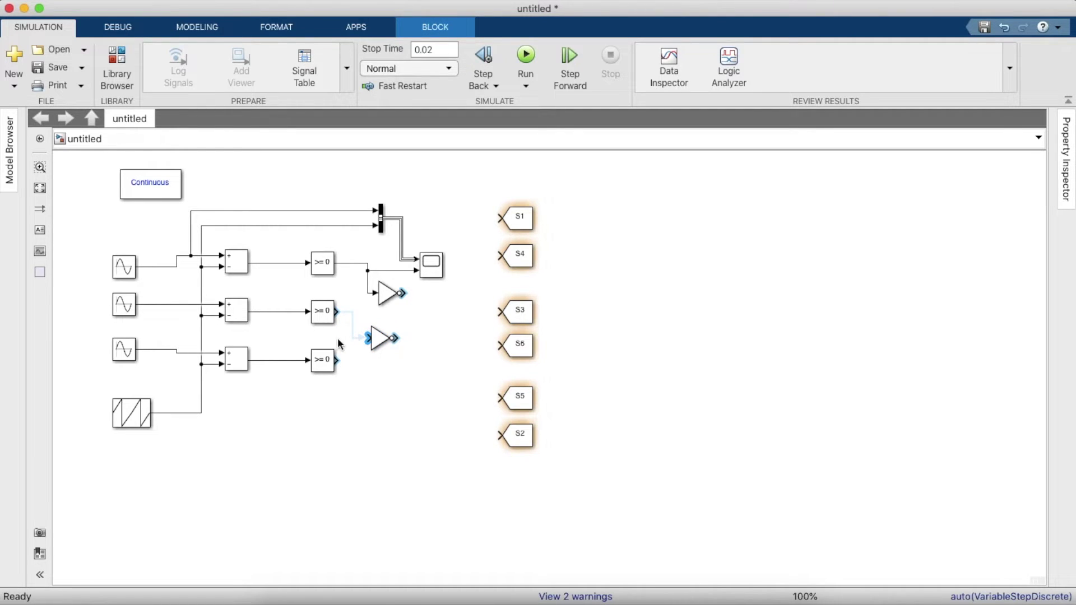
- Wire the middle comparator to S3 and its NOT block, then copy a NOT for the bottom phase
{"action": "left_click_drag", "start_coordinate": [339, 312], "coordinate": [469, 314]}
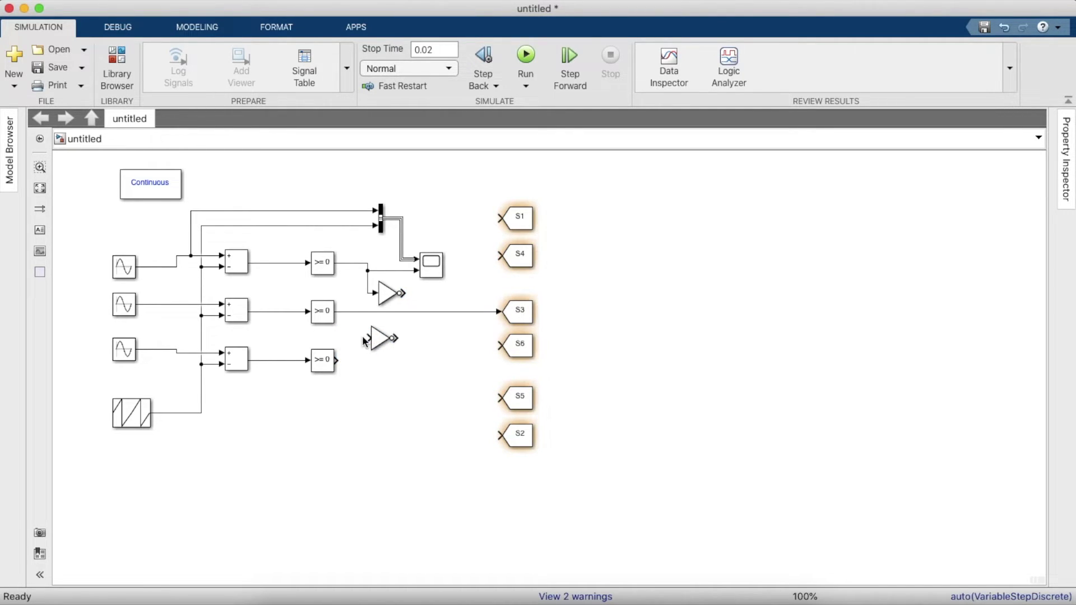
{"action": "left_click", "coordinate": [357, 312]}
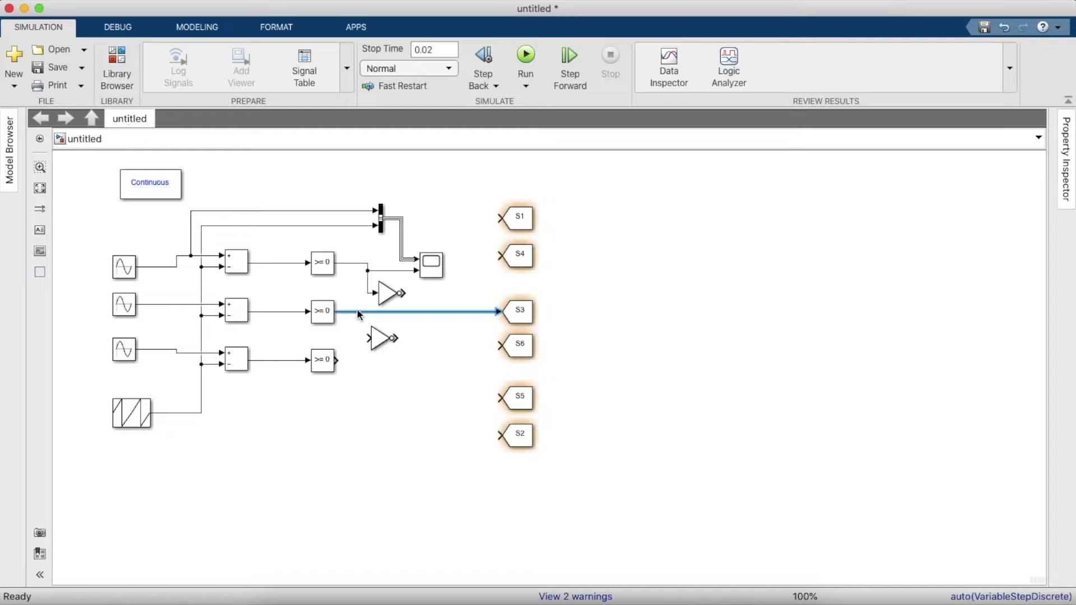
{"action": "left_click_drag", "start_coordinate": [367, 337], "coordinate": [369, 338]}
{"action": "left_click_drag", "start_coordinate": [325, 367], "coordinate": [322, 381]}
{"action": "left_click", "coordinate": [384, 341]}
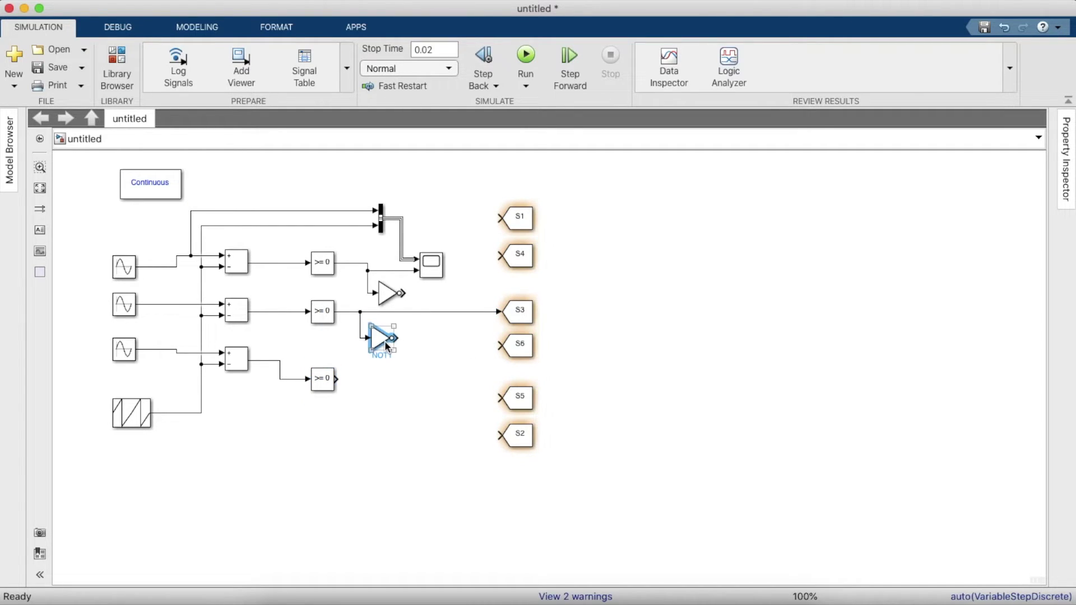
{"action": "left_click_drag", "start_coordinate": [385, 340], "coordinate": [337, 380]}
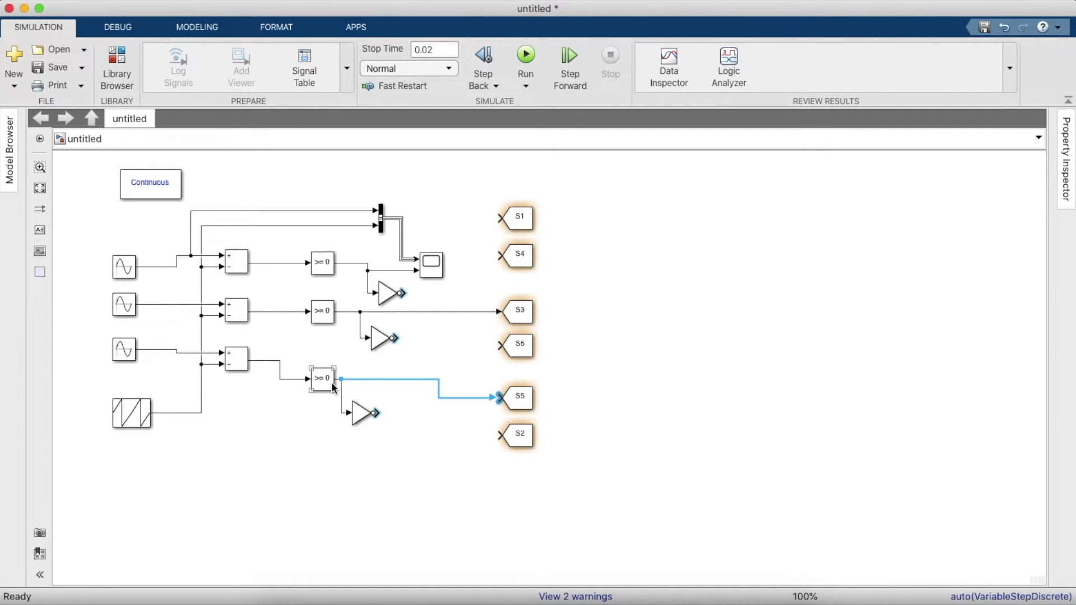
- Connect the bottom comparator to S5 and the NOT outputs to S2, S6 and S4
{"action": "left_click", "coordinate": [332, 382]}
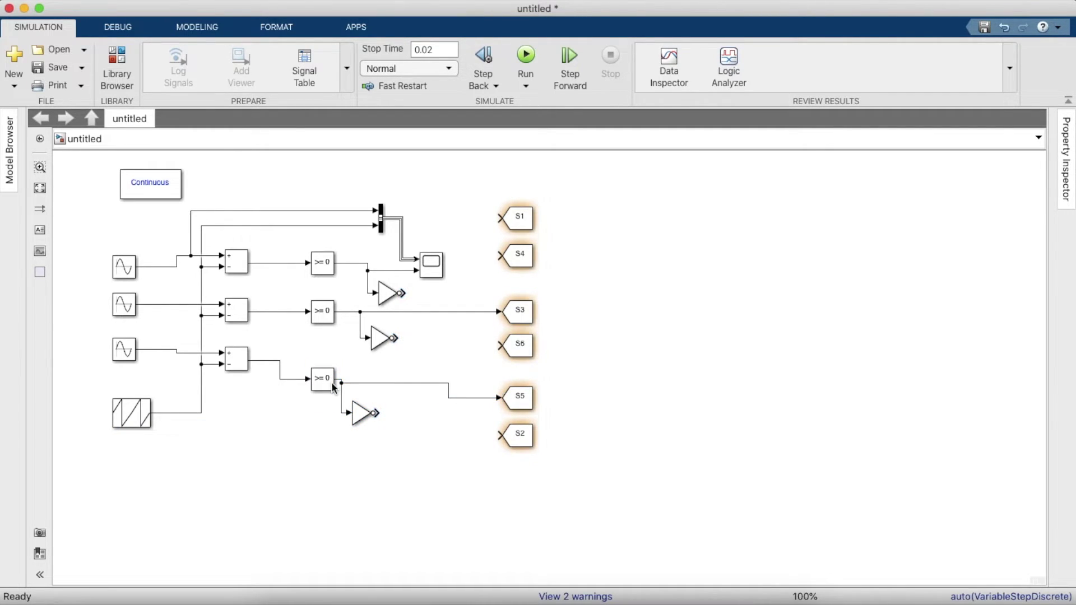
{"action": "left_click", "coordinate": [382, 417]}
{"action": "left_click", "coordinate": [498, 344]}
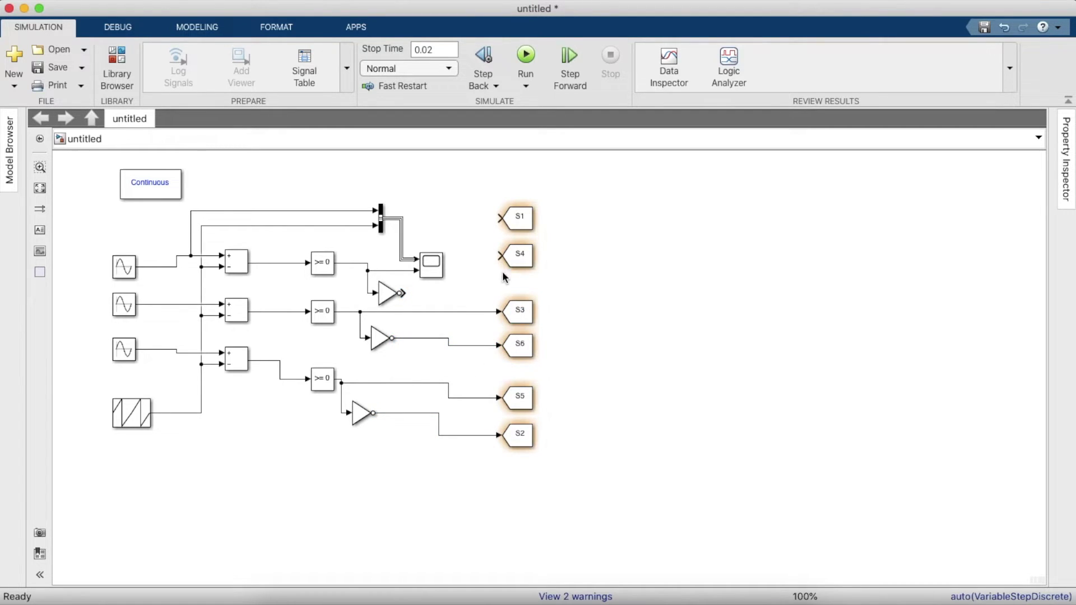
{"action": "mouse_move", "coordinate": [401, 291]}
{"action": "left_click", "coordinate": [473, 270]}
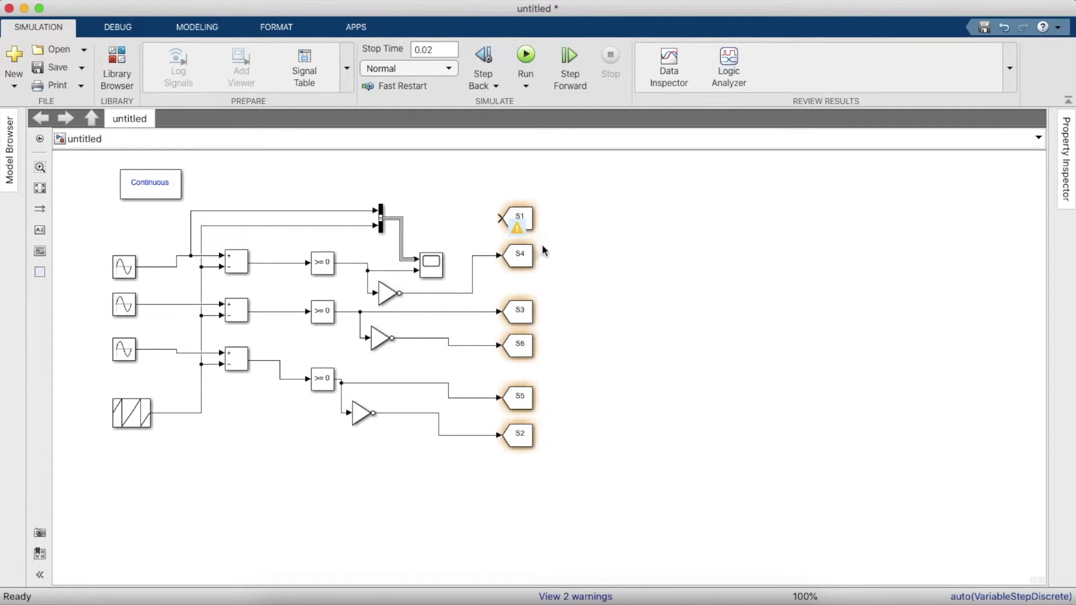
{"action": "left_click_drag", "start_coordinate": [522, 257], "coordinate": [528, 279]}
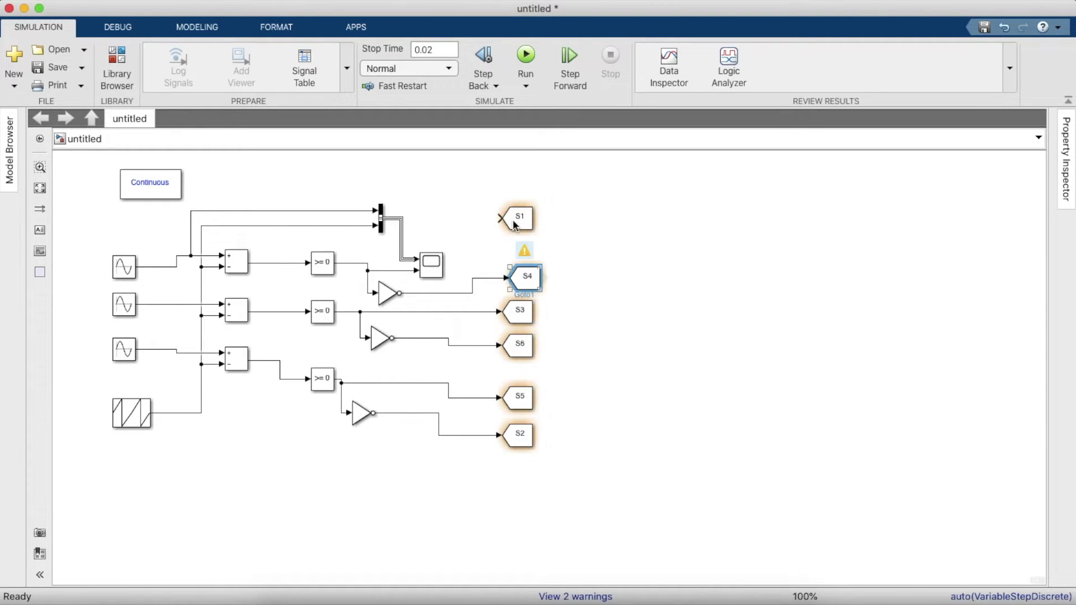
{"action": "left_click", "coordinate": [504, 218]}
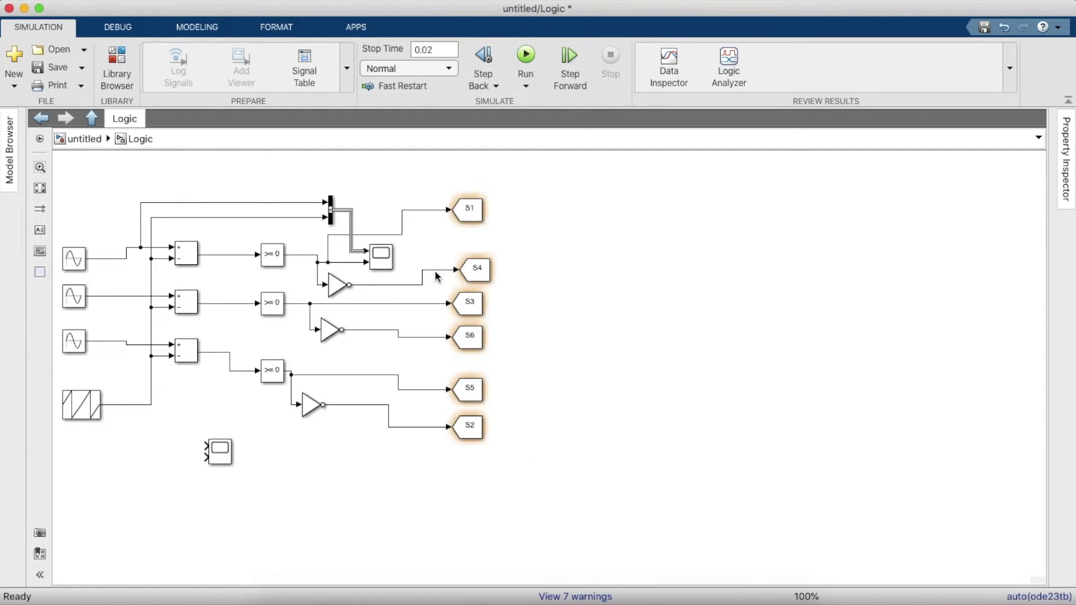
- Create From blocks S1, S4, S3, S6, S5 and S2 beside their matching Goto tags
{"action": "left_click_drag", "start_coordinate": [490, 212], "coordinate": [592, 212]}
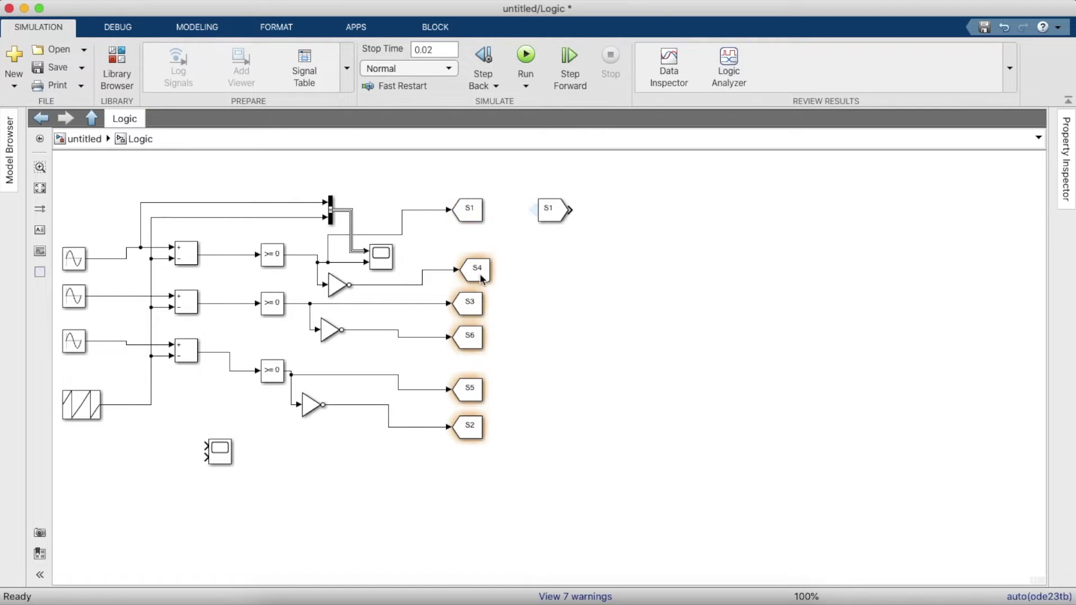
{"action": "left_click", "coordinate": [493, 267]}
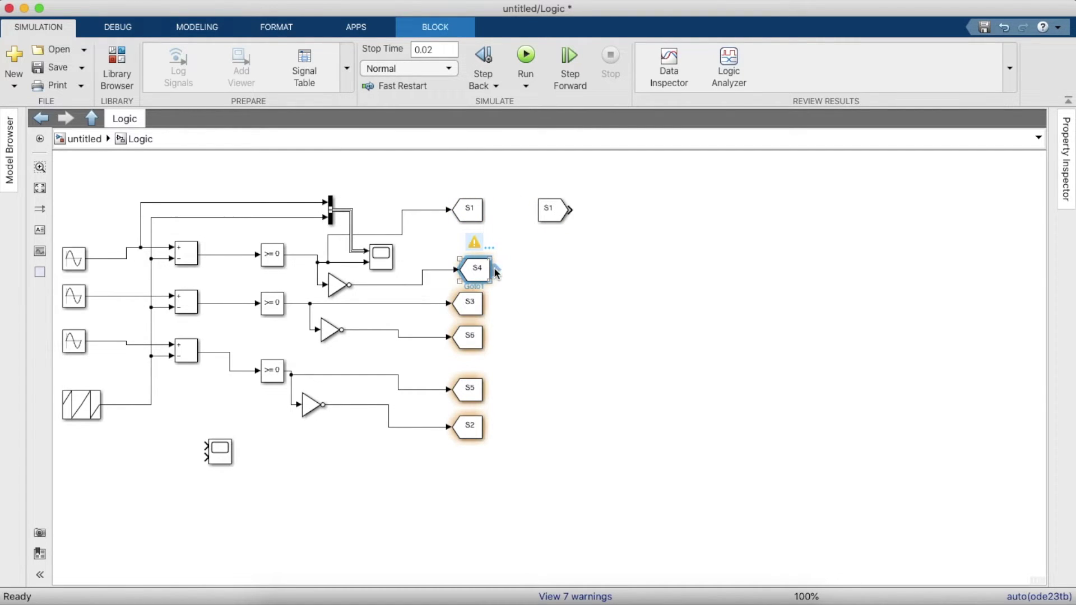
{"action": "left_click_drag", "start_coordinate": [497, 270], "coordinate": [559, 274]}
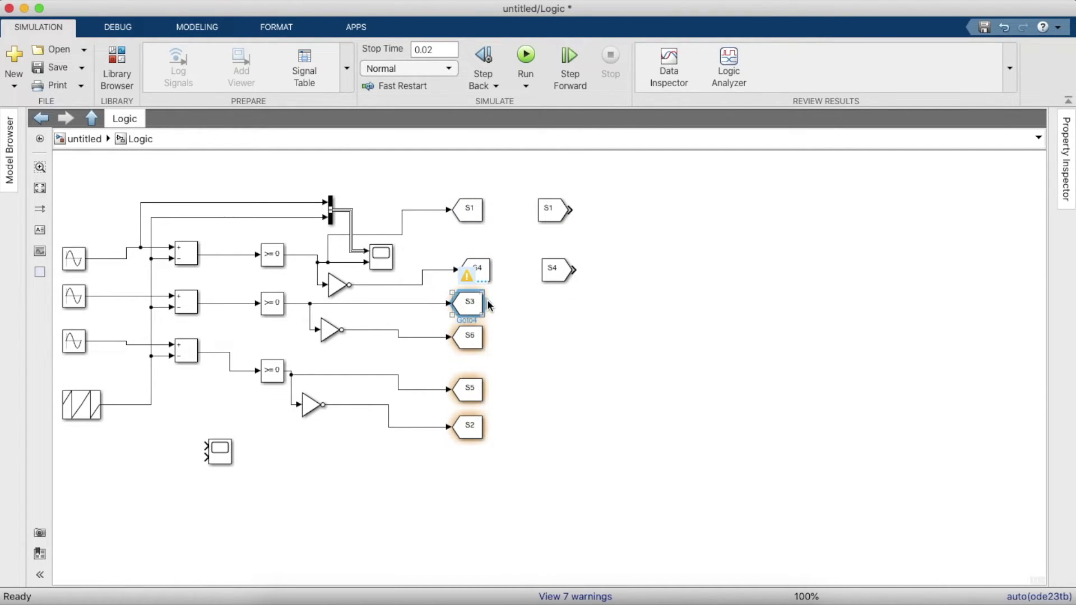
{"action": "left_click_drag", "start_coordinate": [487, 303], "coordinate": [561, 295]}
{"action": "left_click", "coordinate": [464, 343]}
{"action": "left_click_drag", "start_coordinate": [486, 336], "coordinate": [550, 335]}
{"action": "left_click", "coordinate": [466, 393]}
{"action": "left_click_drag", "start_coordinate": [485, 393], "coordinate": [553, 379]}
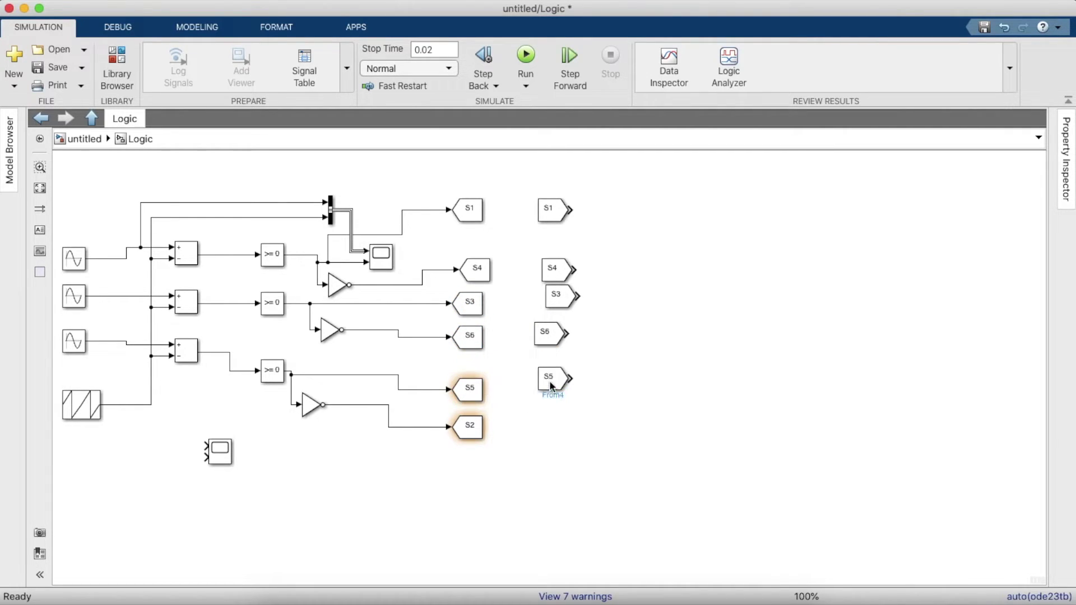
{"action": "left_click", "coordinate": [485, 431]}
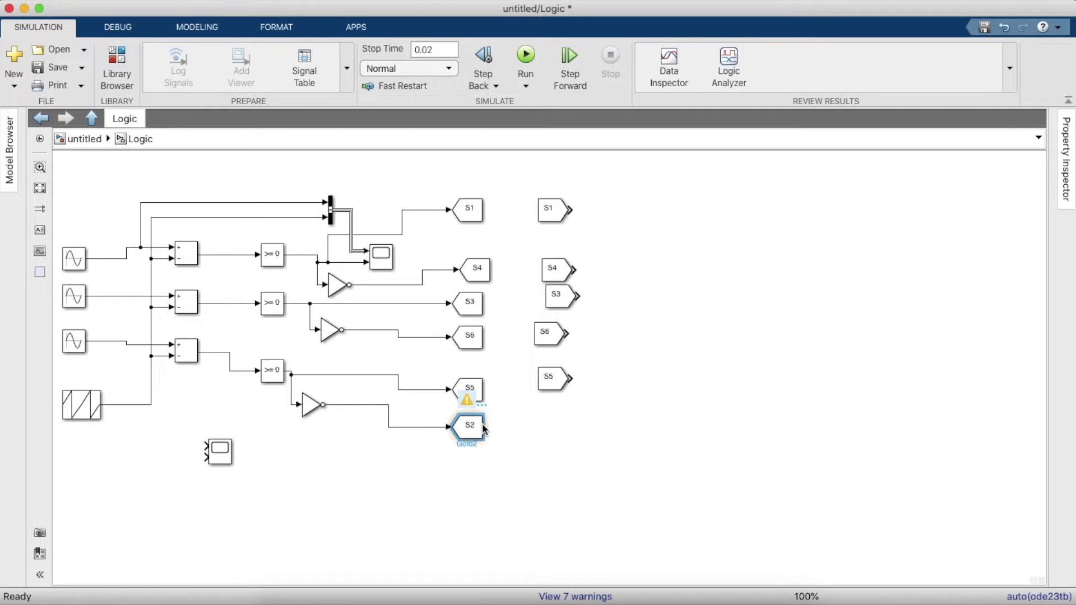
{"action": "left_click", "coordinate": [469, 436]}
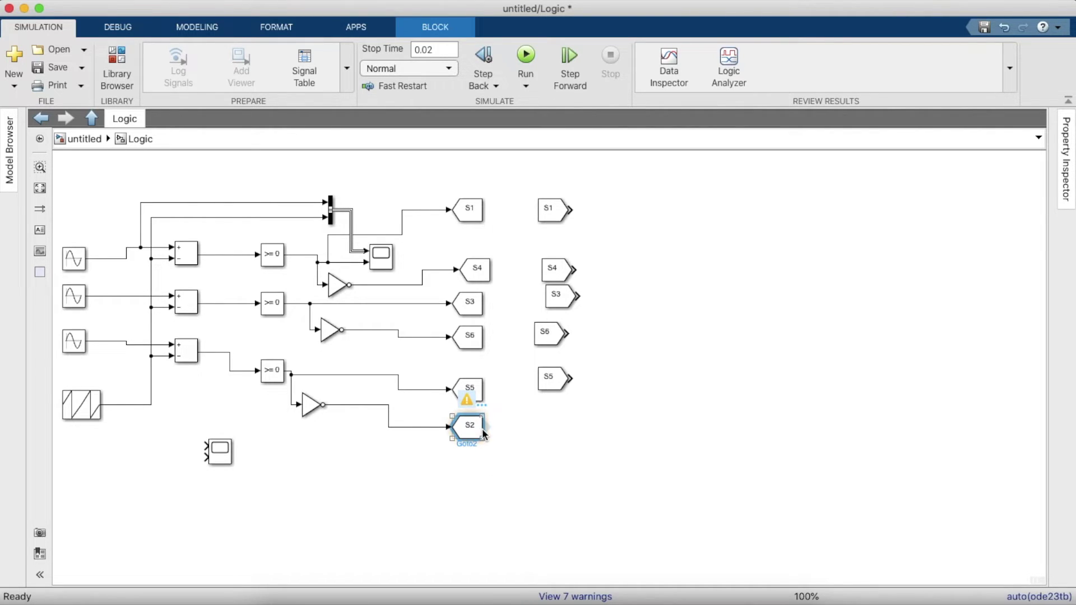
{"action": "left_click_drag", "start_coordinate": [485, 433], "coordinate": [547, 422]}
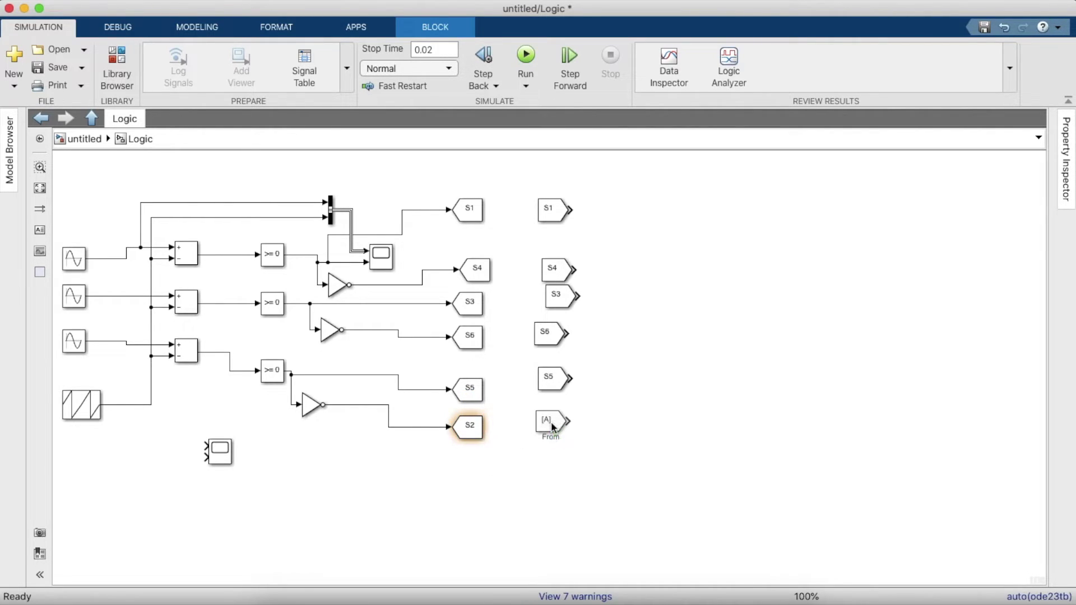
{"action": "left_click", "coordinate": [117, 63]}
- Search for 'DC v' and place a DC Voltage Source block in the model
{"action": "double_click", "coordinate": [540, 74]}
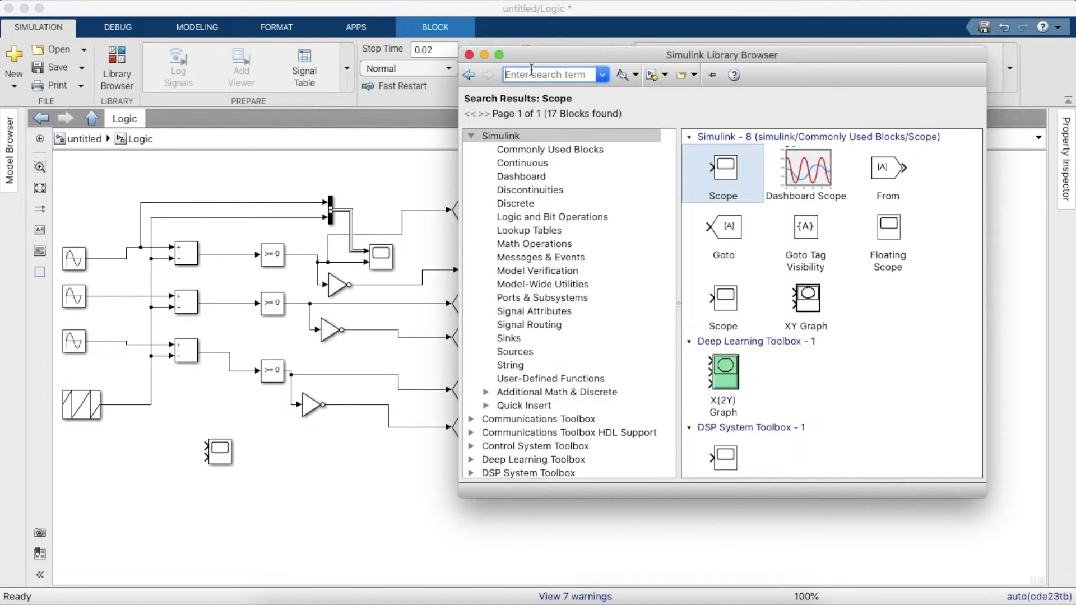
{"action": "type", "text": "DC v"}
{"action": "key", "text": "Return"}
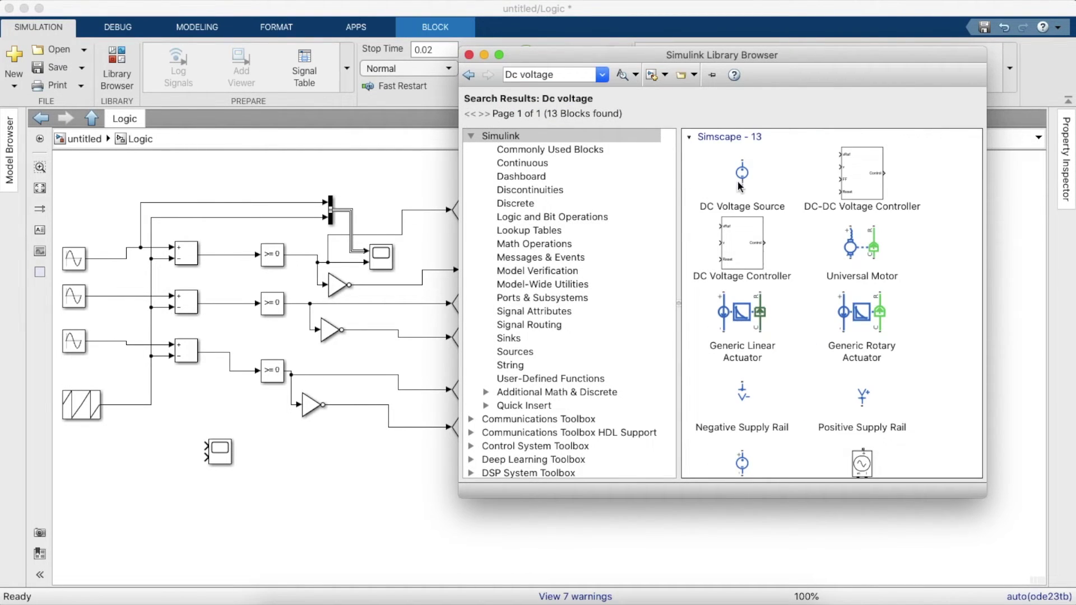
{"action": "scroll", "coordinate": [742, 371], "scroll_direction": "down", "scroll_amount": 5}
{"action": "left_click", "coordinate": [743, 369]}
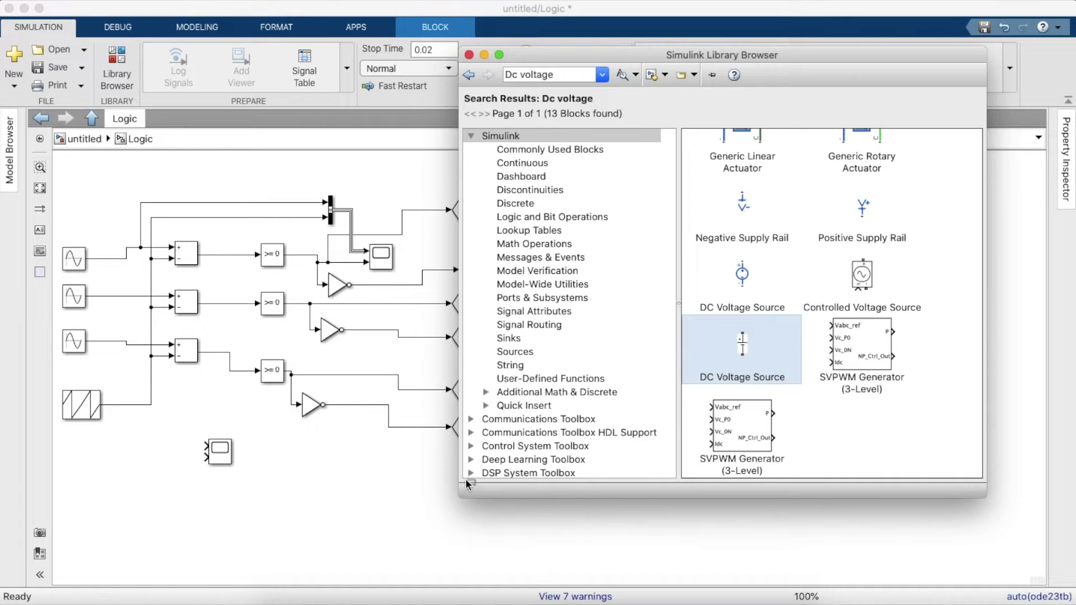
{"action": "left_click_drag", "start_coordinate": [465, 479], "coordinate": [748, 307]}
- Search for the Mosfet and place it right of the DC source
{"action": "key", "text": "ctrl+shift+l"}
{"action": "left_click", "coordinate": [541, 74]}
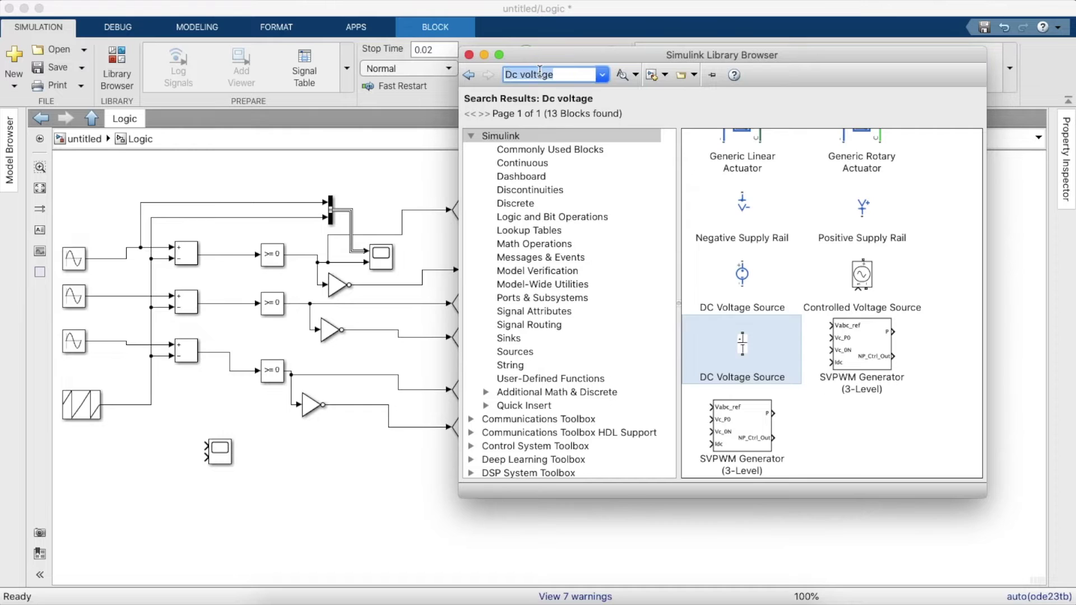
{"action": "type", "text": "m"}
{"action": "left_click", "coordinate": [522, 90]}
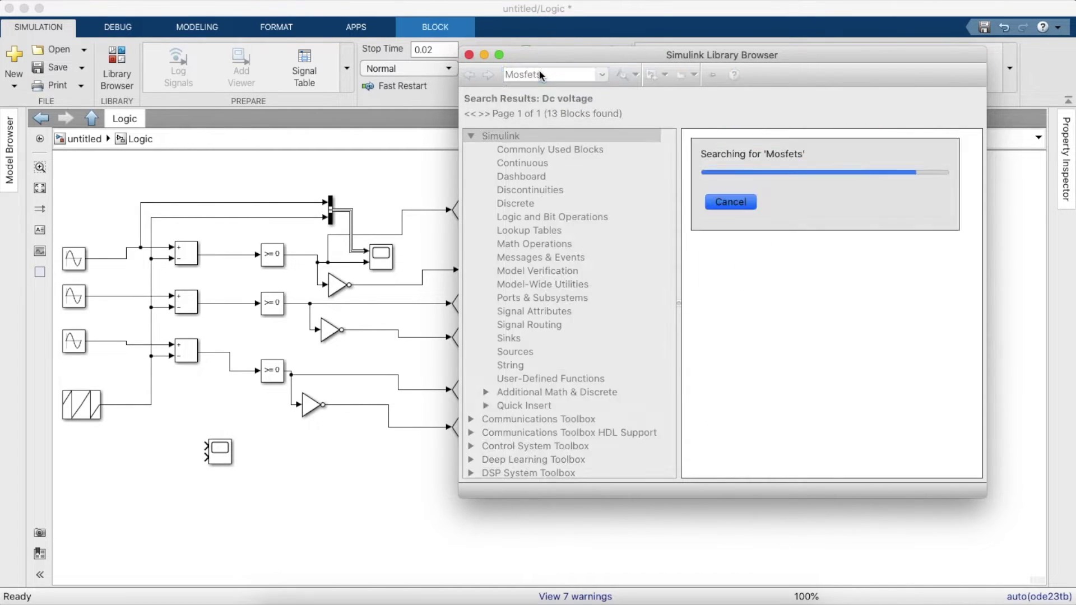
{"action": "left_click", "coordinate": [541, 75]}
{"action": "key", "text": "BackSpace"}
{"action": "key", "text": "Return"}
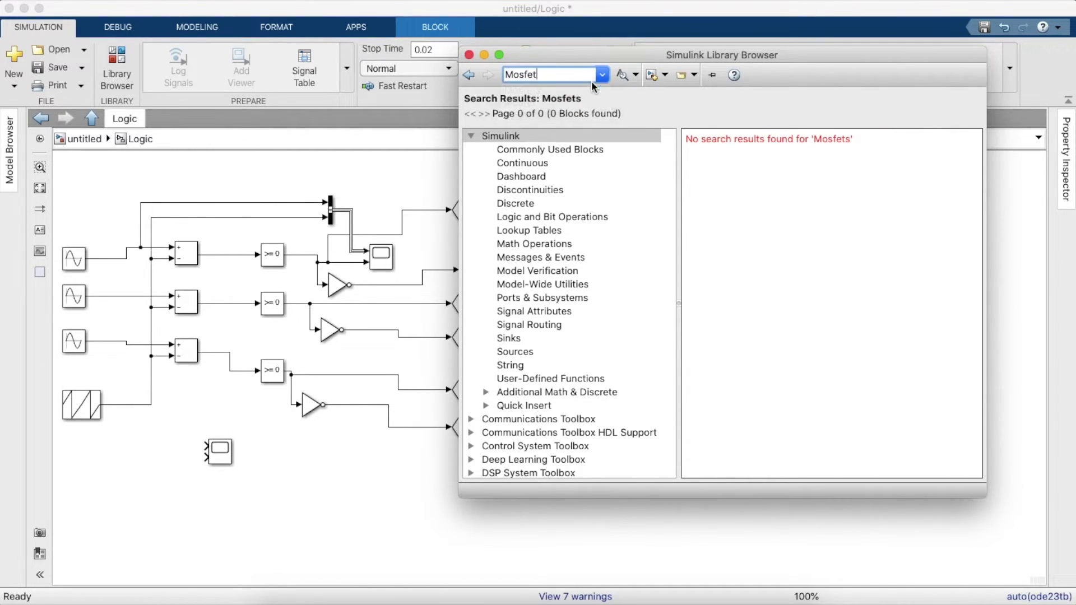
{"action": "scroll", "coordinate": [794, 299], "scroll_direction": "down", "scroll_amount": 10}
{"action": "left_click_drag", "start_coordinate": [744, 417], "coordinate": [382, 502]}
{"action": "left_click_drag", "start_coordinate": [441, 480], "coordinate": [845, 241]}
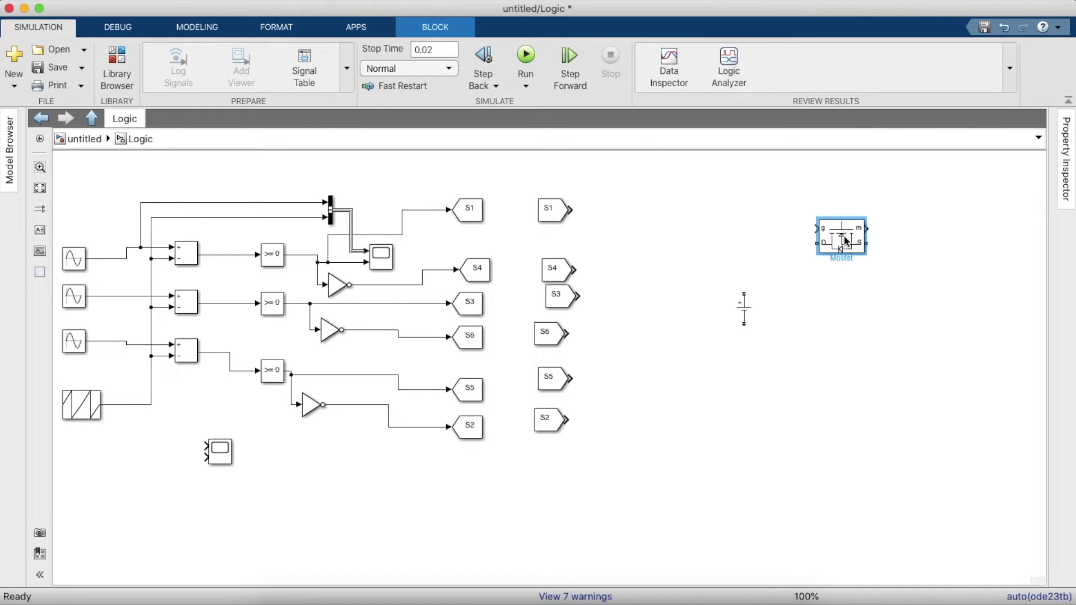
- Rotate the Mosfet upright and align the six Mosfets in two rows of three
{"action": "key", "text": "super+r"}
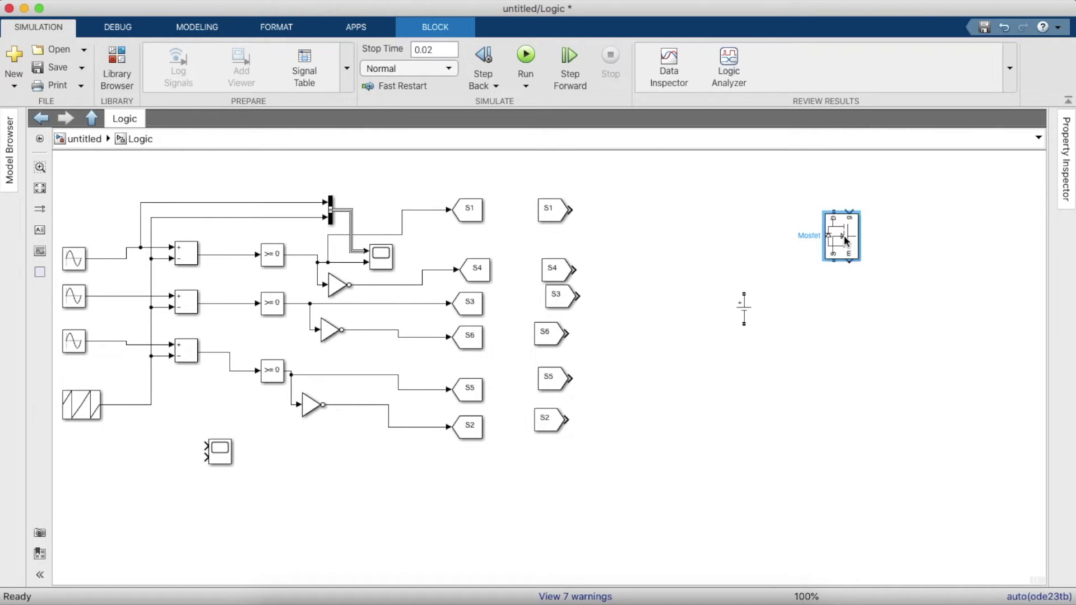
{"action": "left_click_drag", "start_coordinate": [846, 240], "coordinate": [962, 370]}
{"action": "scroll", "coordinate": [897, 370], "scroll_direction": "right", "scroll_amount": 5}
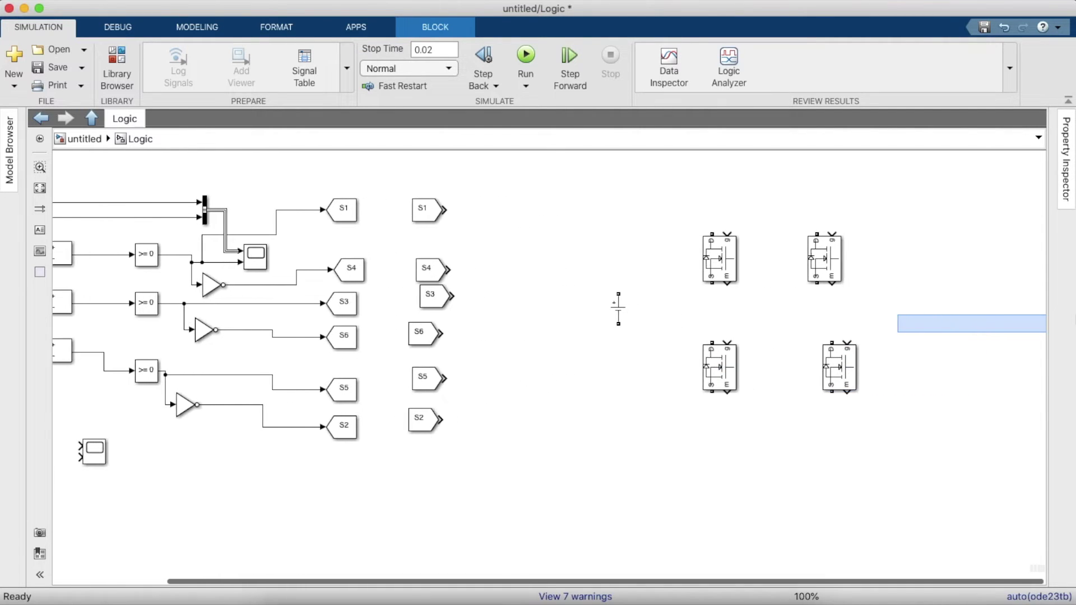
{"action": "left_click_drag", "start_coordinate": [829, 370], "coordinate": [907, 370]}
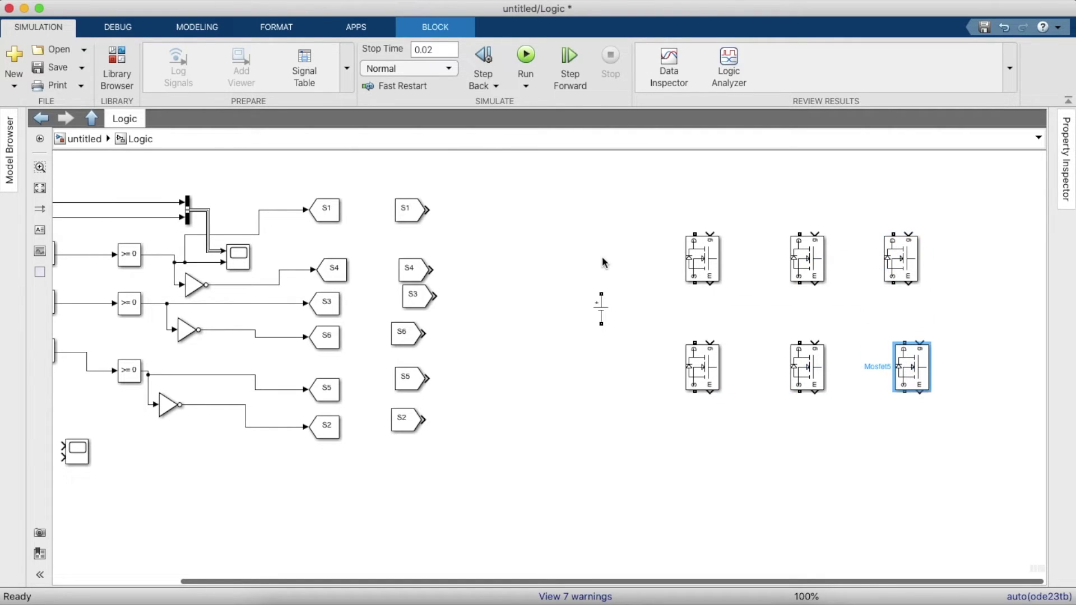
- Wire the top-left Mosfet to the DC source and join each leg's upper and lower Mosfets
{"action": "mouse_move", "coordinate": [695, 235]}
{"action": "left_mouse_down"}
{"action": "mouse_move", "coordinate": [598, 297]}
{"action": "mouse_move", "coordinate": [599, 327]}
{"action": "mouse_move", "coordinate": [675, 399]}
{"action": "mouse_move", "coordinate": [693, 400]}
{"action": "left_mouse_up"}
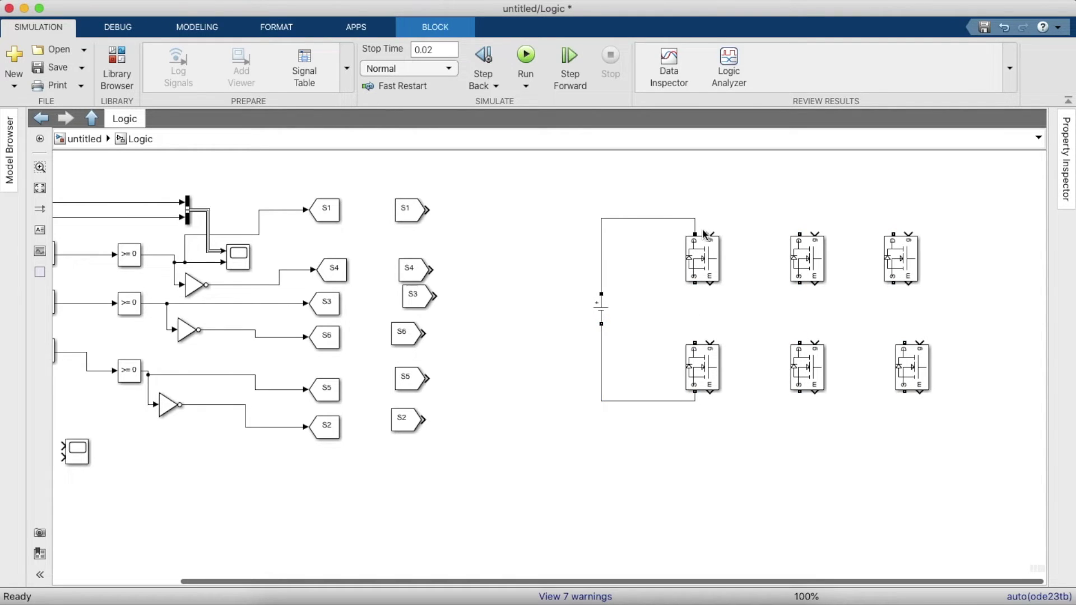
{"action": "left_click_drag", "start_coordinate": [694, 286], "coordinate": [694, 340]}
{"action": "left_click_drag", "start_coordinate": [800, 284], "coordinate": [801, 340]}
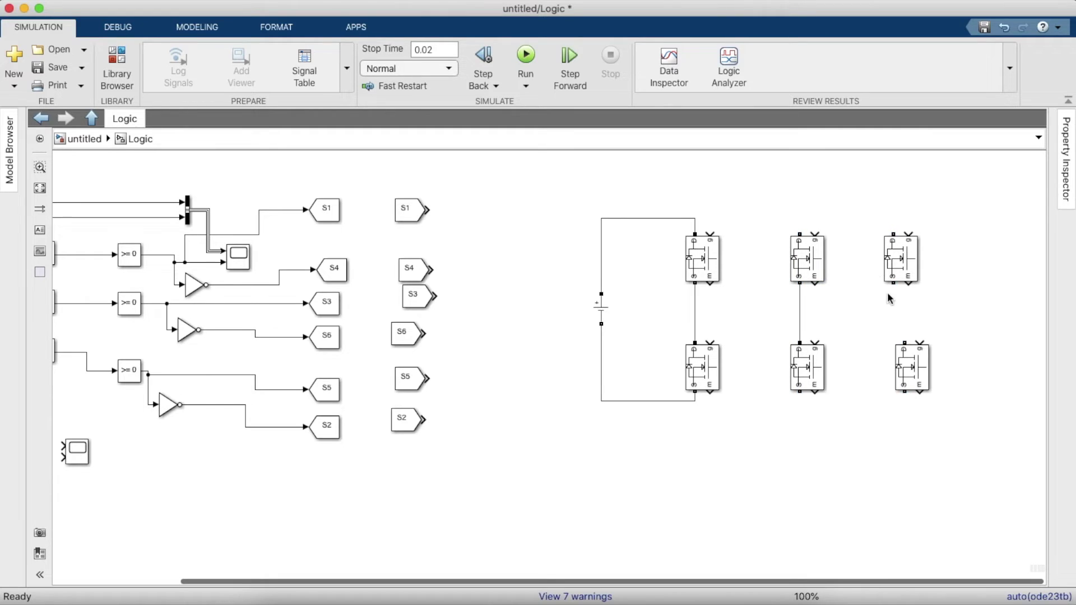
{"action": "left_click_drag", "start_coordinate": [894, 285], "coordinate": [904, 343]}
{"action": "left_click", "coordinate": [803, 392]}
- Tie the bottom Mosfets to the negative rail and the top Mosfets to the positive rail
{"action": "left_click_drag", "start_coordinate": [726, 397], "coordinate": [695, 392]}
{"action": "left_click", "coordinate": [908, 390]}
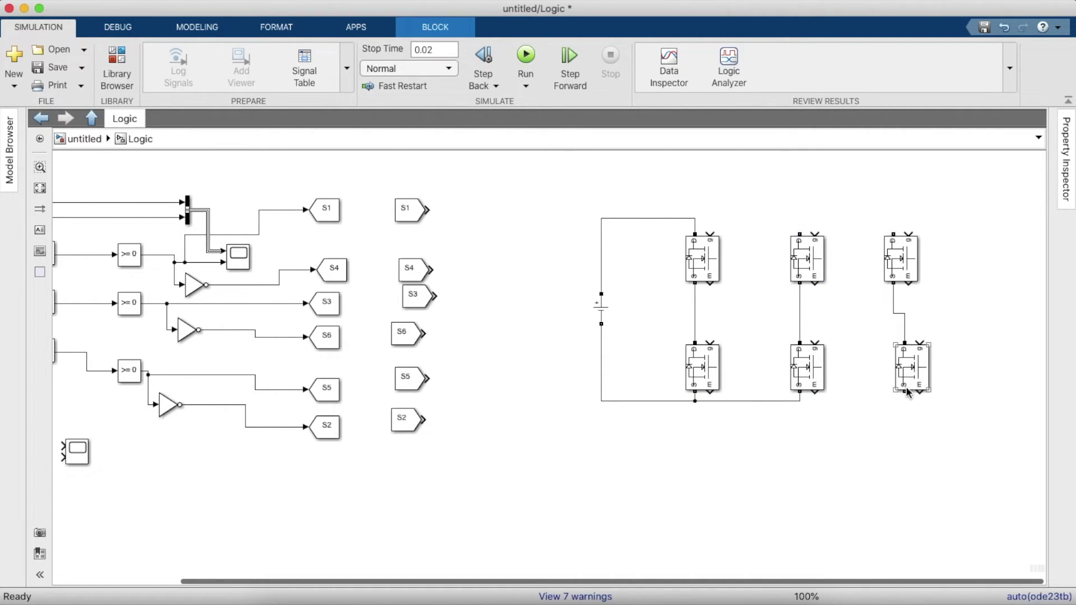
{"action": "left_click", "coordinate": [802, 402]}
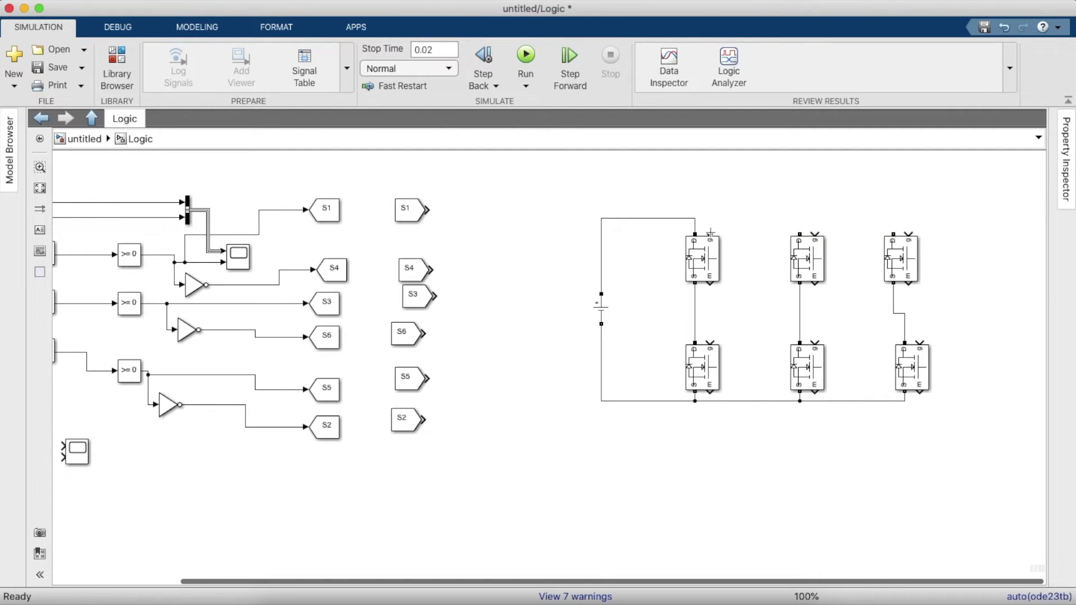
{"action": "left_click", "coordinate": [695, 229]}
{"action": "left_click_drag", "start_coordinate": [800, 234], "coordinate": [695, 218]}
{"action": "left_click_drag", "start_coordinate": [803, 220], "coordinate": [802, 219]}
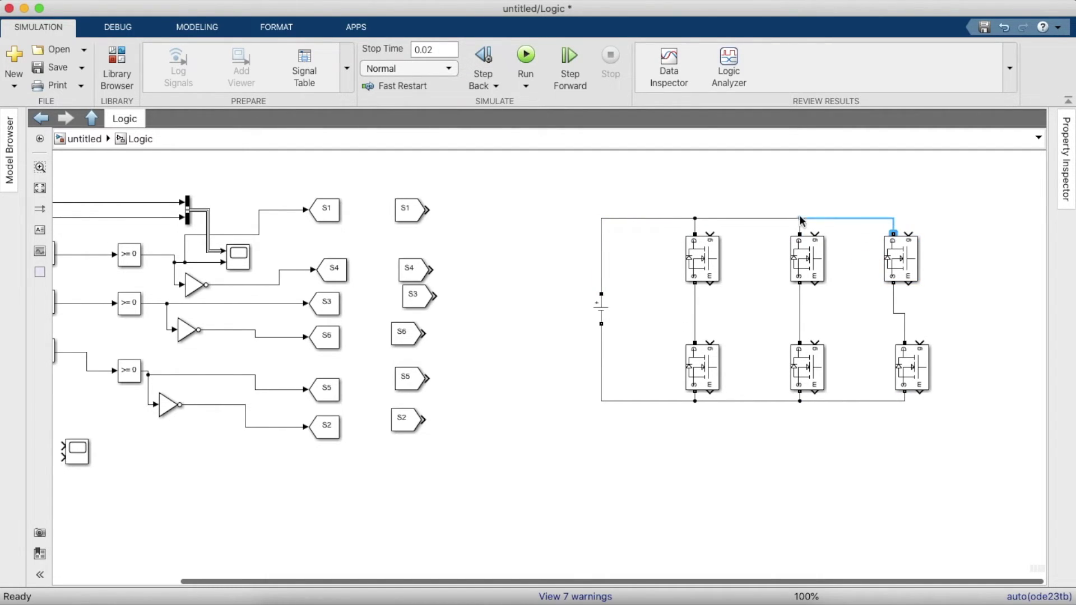
{"action": "left_click", "coordinate": [118, 67]}
- Add a Three-Phase V-I Measurement block and wire its B and C inputs to the leg midpoints
{"action": "double_click", "coordinate": [554, 73]}
{"action": "type", "text": "three"}
{"action": "key", "text": "Down"}
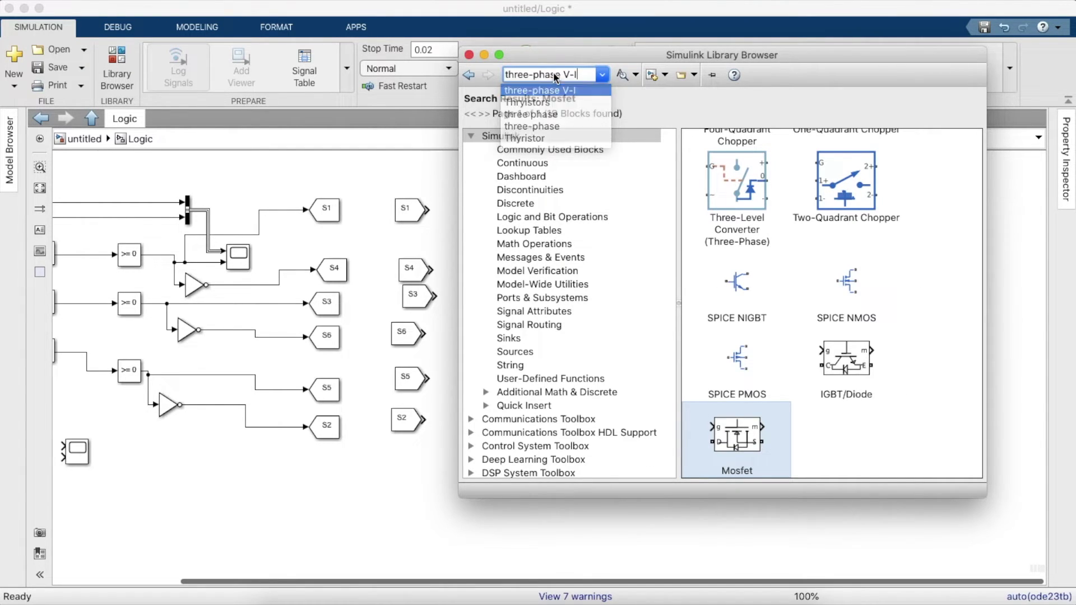
{"action": "key", "text": "Return"}
{"action": "left_click", "coordinate": [729, 193]}
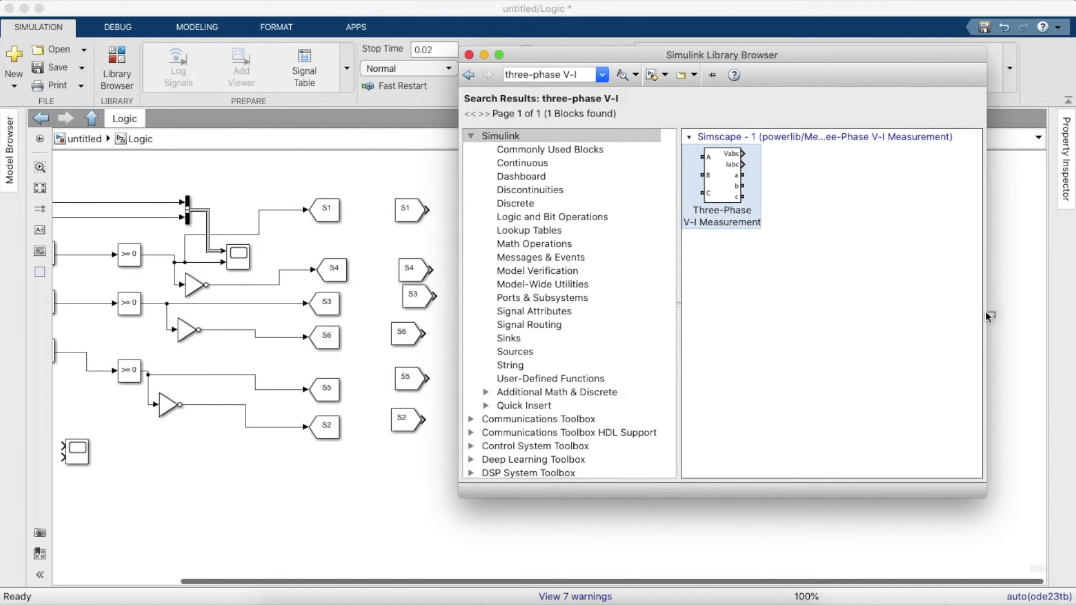
{"action": "mouse_move", "coordinate": [987, 317]}
{"action": "left_mouse_down"}
{"action": "mouse_move", "coordinate": [998, 316]}
{"action": "mouse_move", "coordinate": [689, 304]}
{"action": "left_mouse_up"}
{"action": "left_click_drag", "start_coordinate": [971, 308], "coordinate": [800, 308]}
{"action": "left_click_drag", "start_coordinate": [962, 318], "coordinate": [904, 325]}
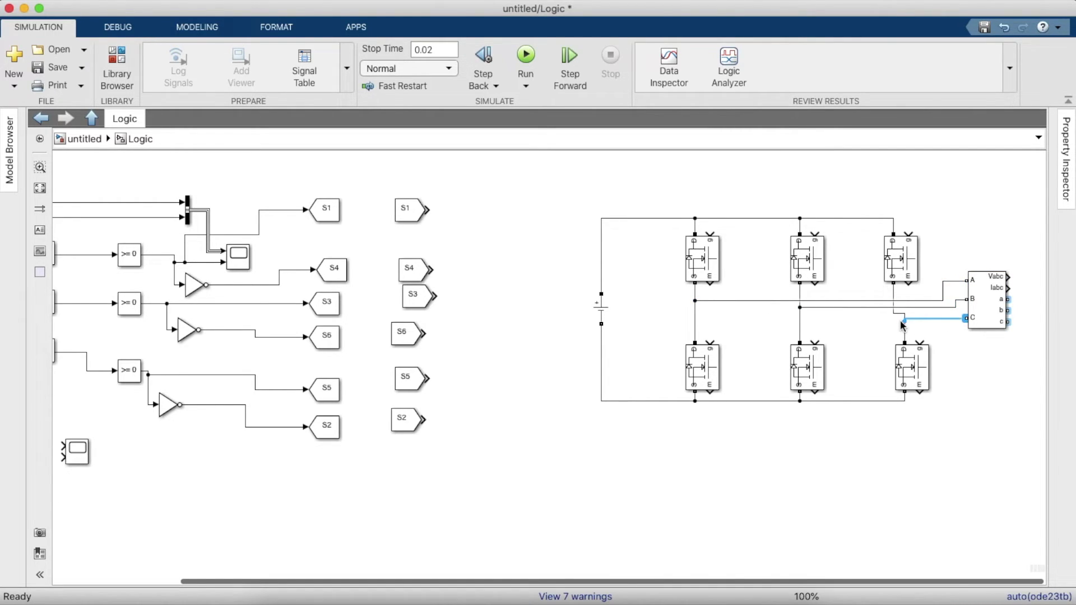
{"action": "scroll", "coordinate": [1015, 217], "scroll_direction": "right", "scroll_amount": 3}
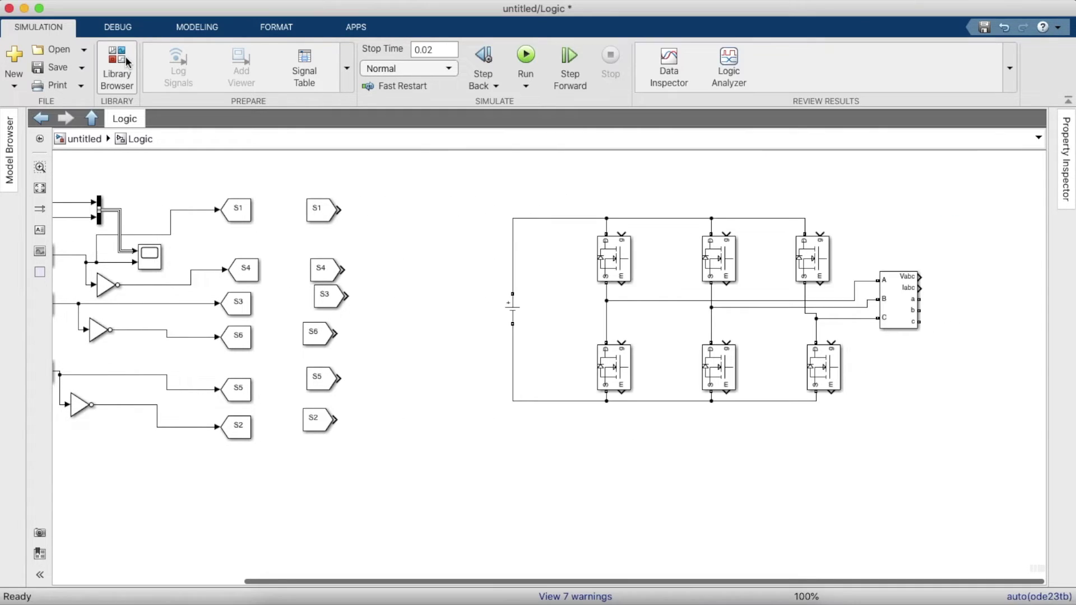
- Add a Three-Phase Series RLC Branch load after the measurement block and wire its C terminal
{"action": "left_click", "coordinate": [119, 64]}
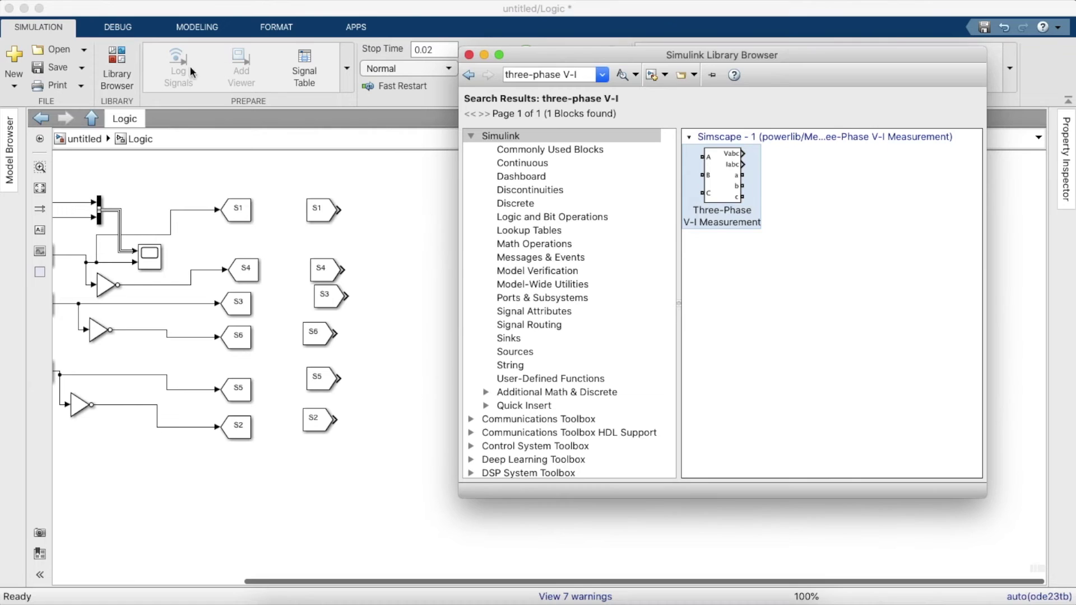
{"action": "left_click", "coordinate": [549, 74]}
{"action": "left_click", "coordinate": [602, 74]}
{"action": "left_click", "coordinate": [603, 75]}
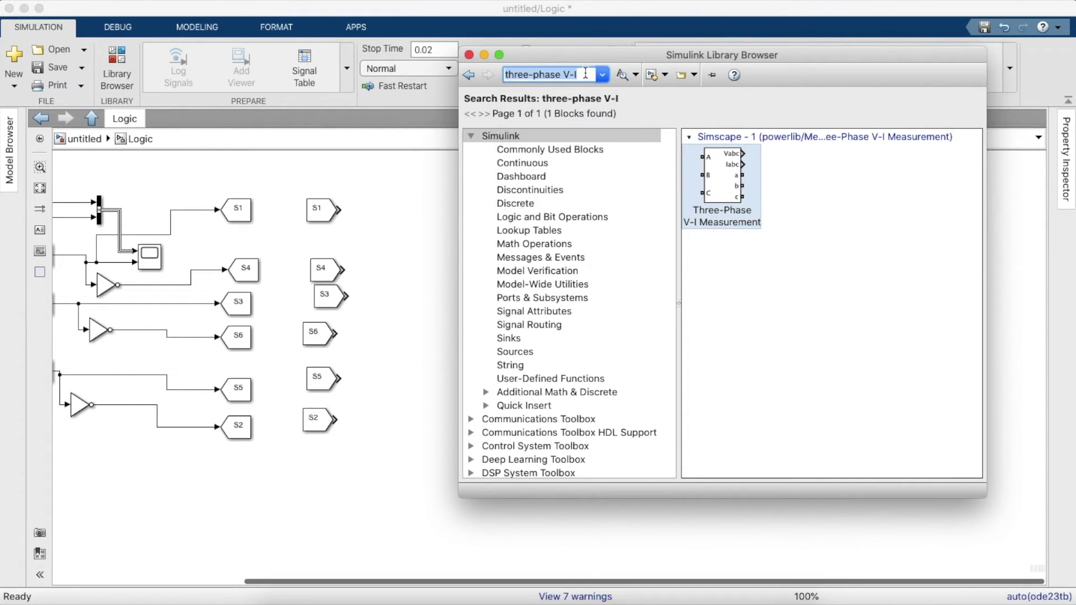
{"action": "left_click", "coordinate": [585, 73]}
{"action": "key", "text": "BackSpace"}
{"action": "left_click", "coordinate": [559, 90]}
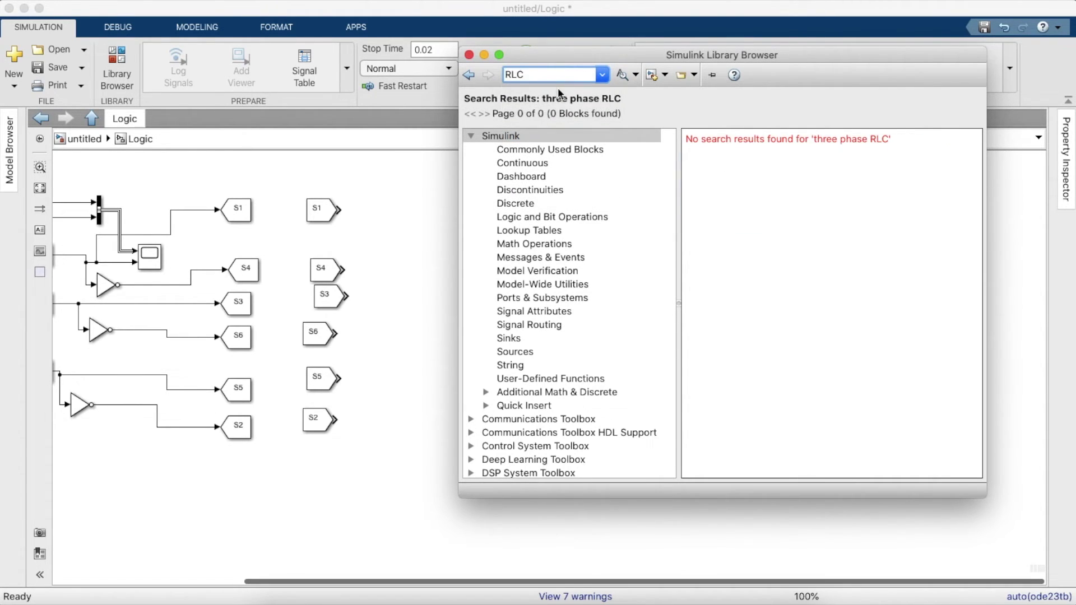
{"action": "type", "text": "branch"}
{"action": "key", "text": "Return"}
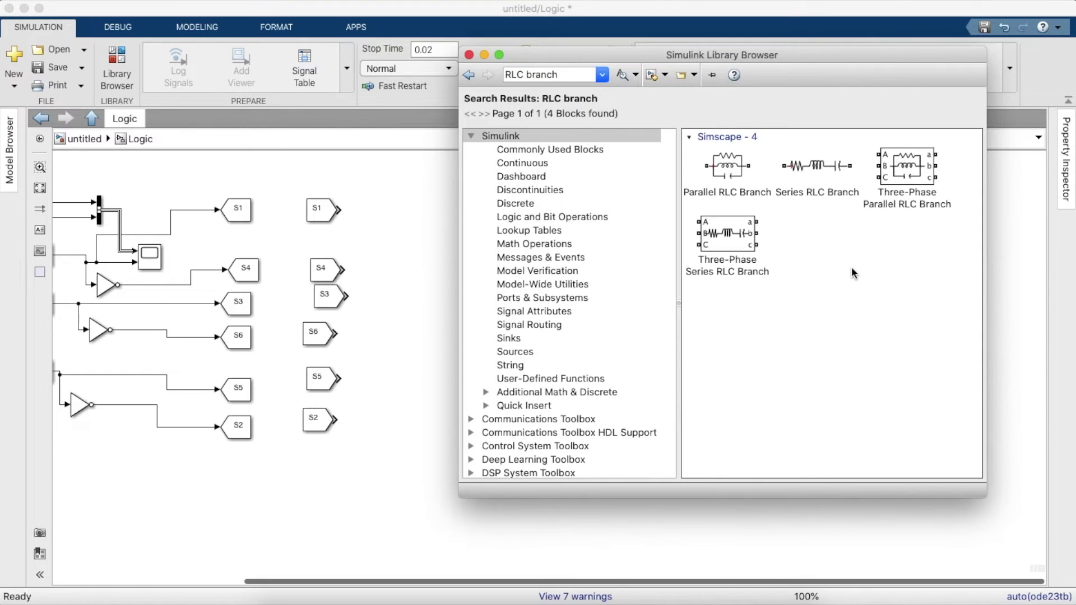
{"action": "left_click_drag", "start_coordinate": [724, 219], "coordinate": [995, 313]}
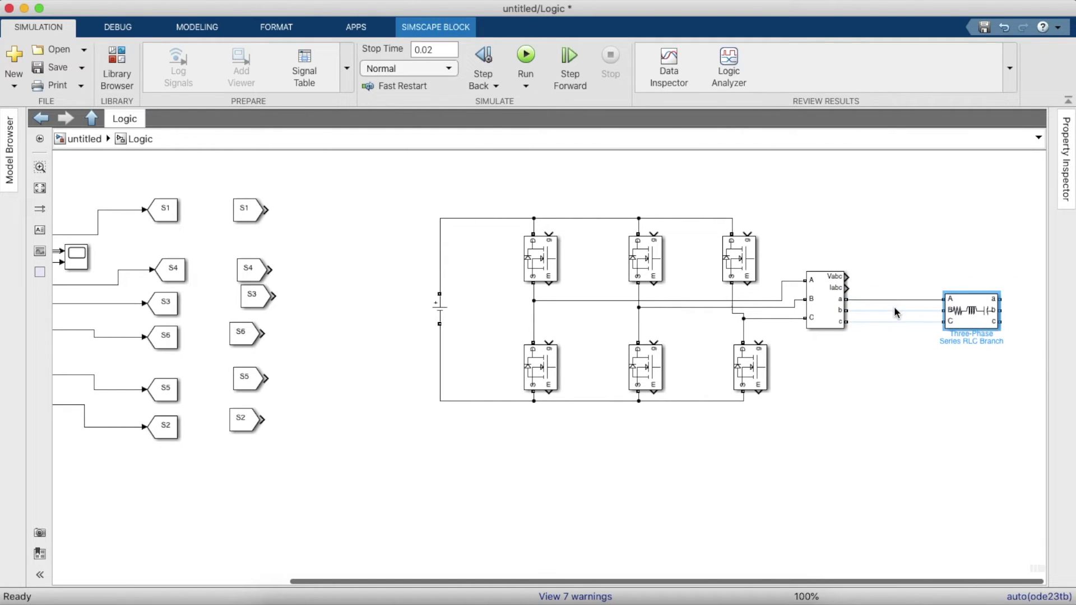
{"action": "left_click", "coordinate": [896, 323]}
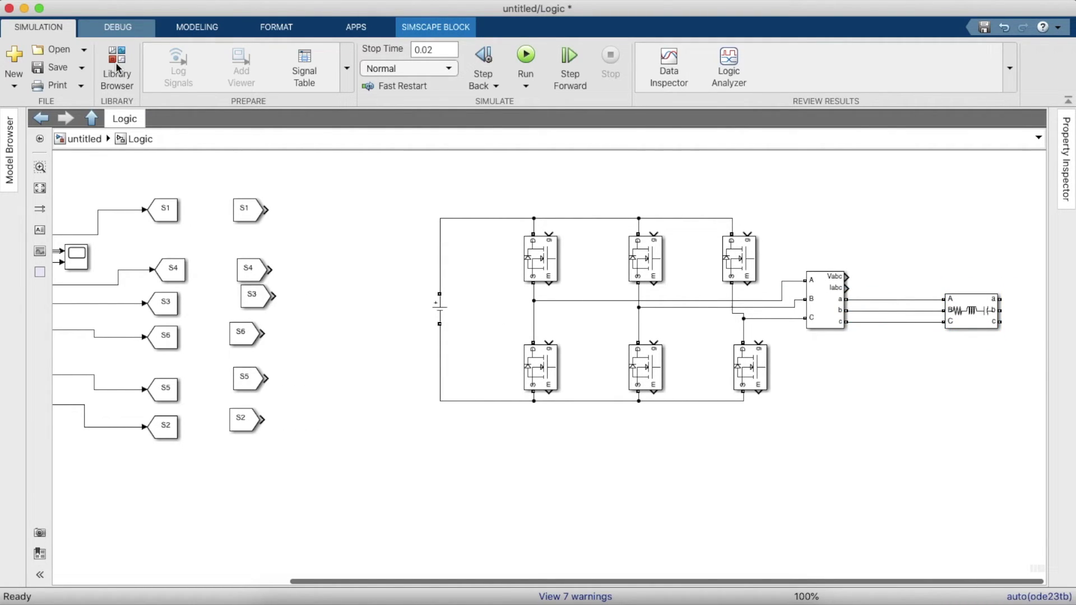
- Add a Ground block for the load outputs and move the S1 tag above the top-left Mosfet
{"action": "left_click", "coordinate": [112, 81]}
{"action": "left_click", "coordinate": [565, 74]}
{"action": "key", "text": "BackSpace"}
{"action": "type", "text": "Ground"}
{"action": "key", "text": "Return"}
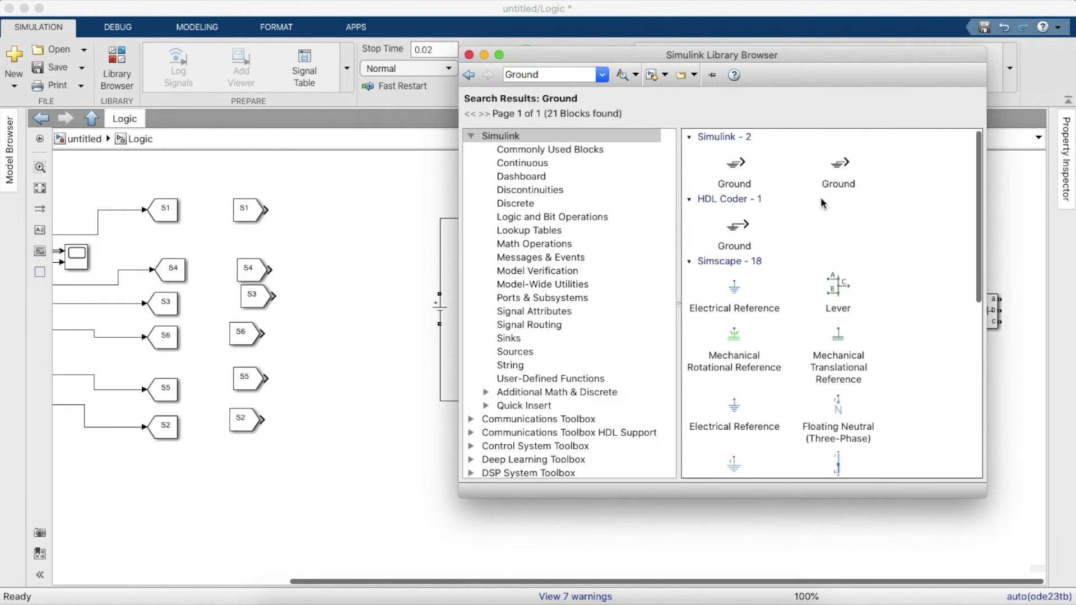
{"action": "scroll", "coordinate": [806, 276], "scroll_direction": "down", "scroll_amount": 5}
{"action": "mouse_move", "coordinate": [839, 328]}
{"action": "left_mouse_down"}
{"action": "mouse_move", "coordinate": [1037, 332]}
{"action": "mouse_move", "coordinate": [1028, 321]}
{"action": "mouse_move", "coordinate": [1030, 338]}
{"action": "mouse_move", "coordinate": [1005, 300]}
{"action": "left_mouse_up"}
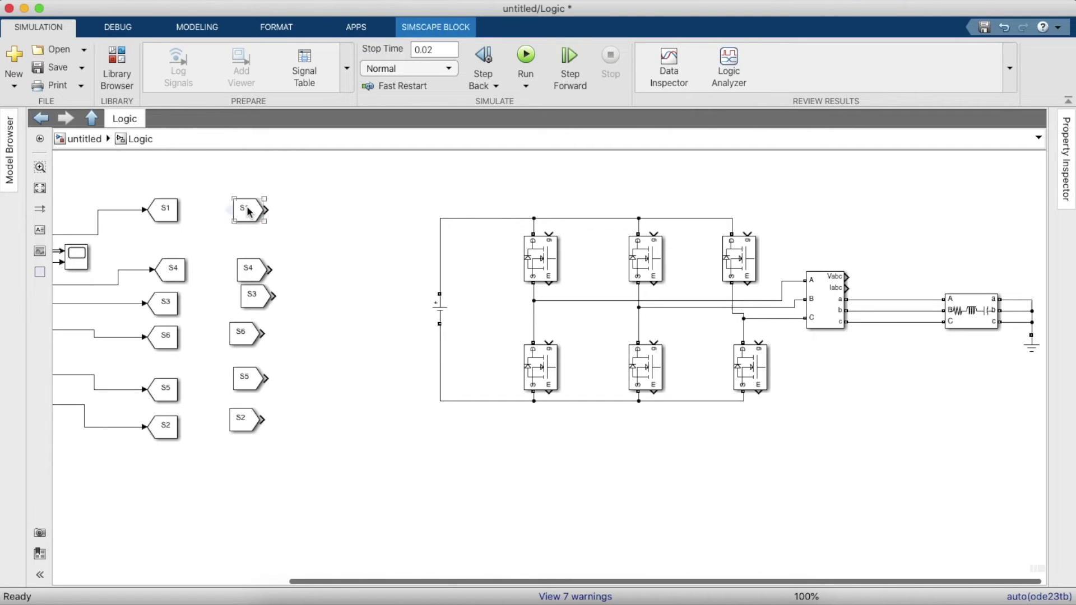
{"action": "left_click_drag", "start_coordinate": [245, 210], "coordinate": [496, 191]}
- Place S3 and S5 above the top Mosfets and S4, S6, S2 below, wiring each to its gate
{"action": "left_click_drag", "start_coordinate": [547, 235], "coordinate": [547, 235]}
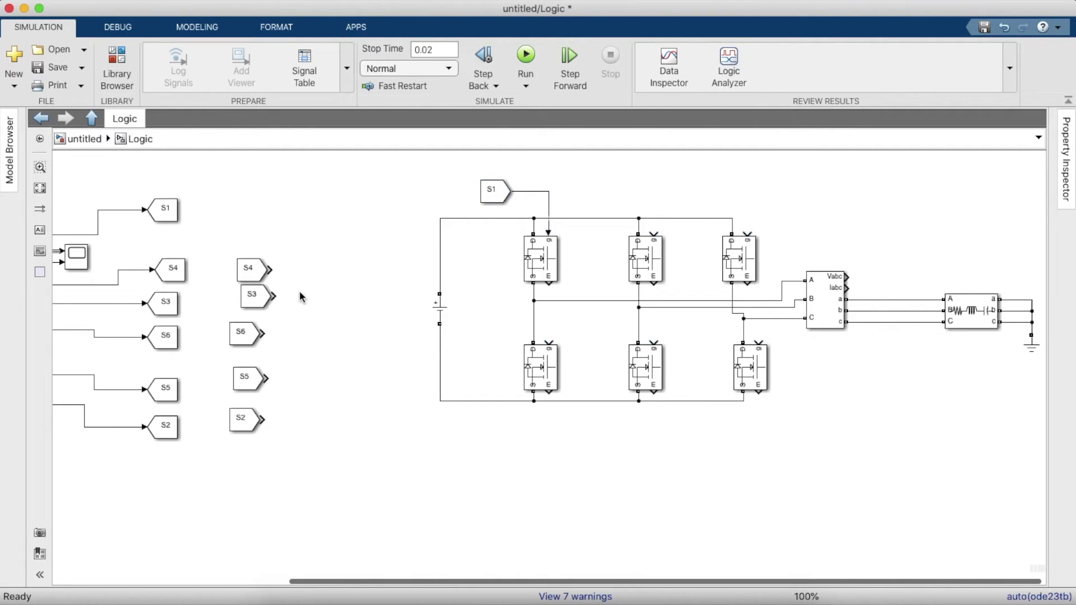
{"action": "left_click_drag", "start_coordinate": [261, 271], "coordinate": [547, 343]}
{"action": "left_click", "coordinate": [254, 301]}
{"action": "left_click_drag", "start_coordinate": [253, 302], "coordinate": [654, 234]}
{"action": "left_click", "coordinate": [255, 386]}
{"action": "mouse_move", "coordinate": [244, 334]}
{"action": "left_mouse_down"}
{"action": "mouse_move", "coordinate": [385, 350]}
{"action": "mouse_move", "coordinate": [549, 449]}
{"action": "mouse_move", "coordinate": [652, 341]}
{"action": "left_mouse_up"}
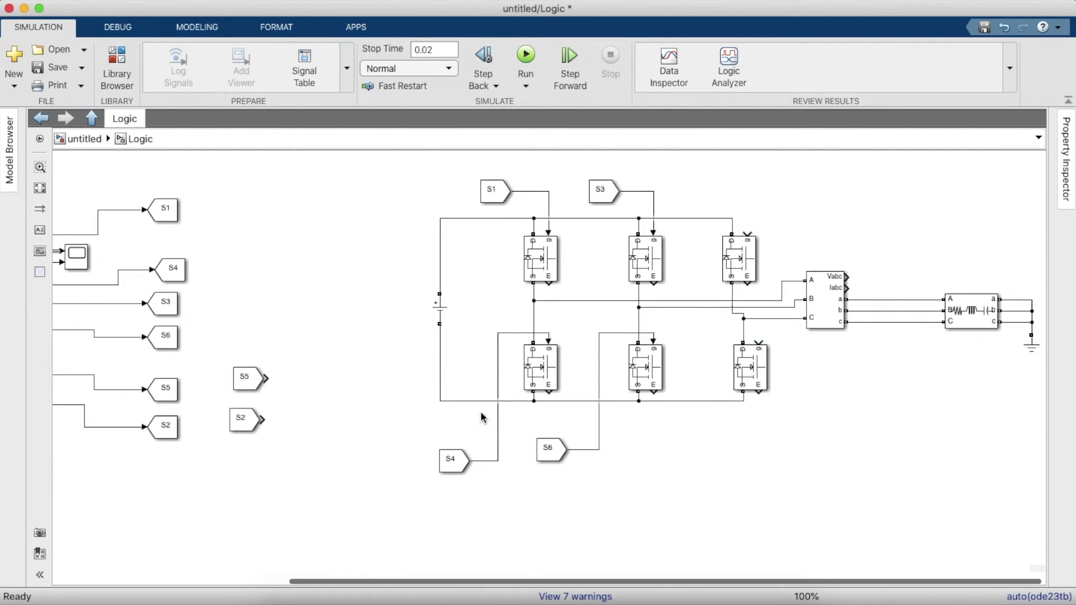
{"action": "mouse_move", "coordinate": [248, 389]}
{"action": "left_mouse_down"}
{"action": "mouse_move", "coordinate": [431, 232]}
{"action": "mouse_move", "coordinate": [695, 296]}
{"action": "mouse_move", "coordinate": [700, 184]}
{"action": "mouse_move", "coordinate": [701, 201]}
{"action": "mouse_move", "coordinate": [758, 240]}
{"action": "mouse_move", "coordinate": [748, 233]}
{"action": "left_mouse_up"}
{"action": "left_click_drag", "start_coordinate": [239, 437], "coordinate": [702, 453]}
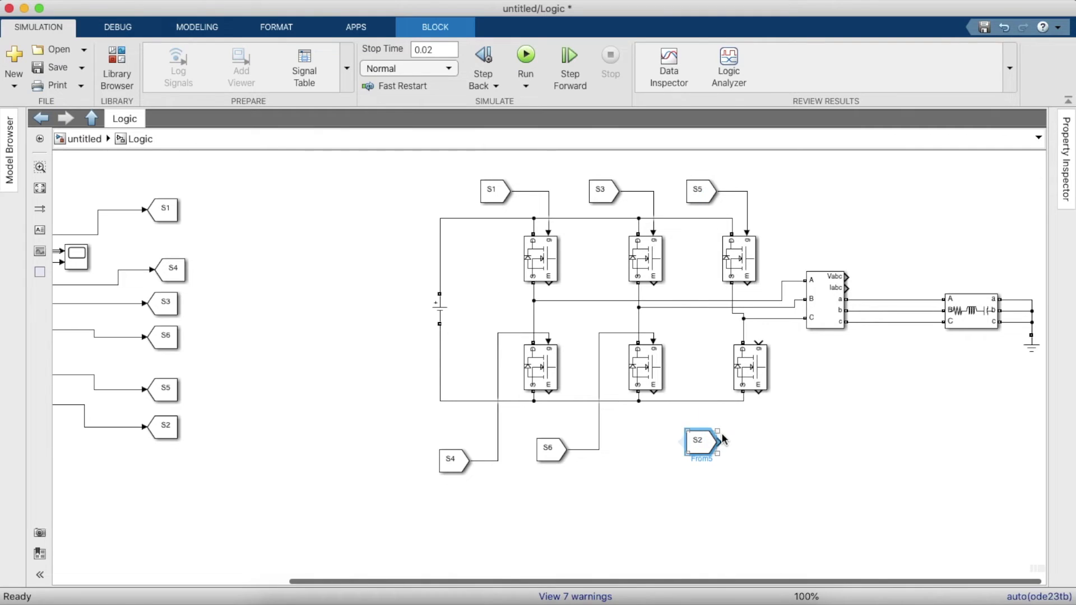
{"action": "left_click", "coordinate": [112, 60]}
- Add a Scope block beside the V-I measurement block, checking the measurement settings unchanged
{"action": "left_click", "coordinate": [537, 74]}
{"action": "type", "text": "Scope"}
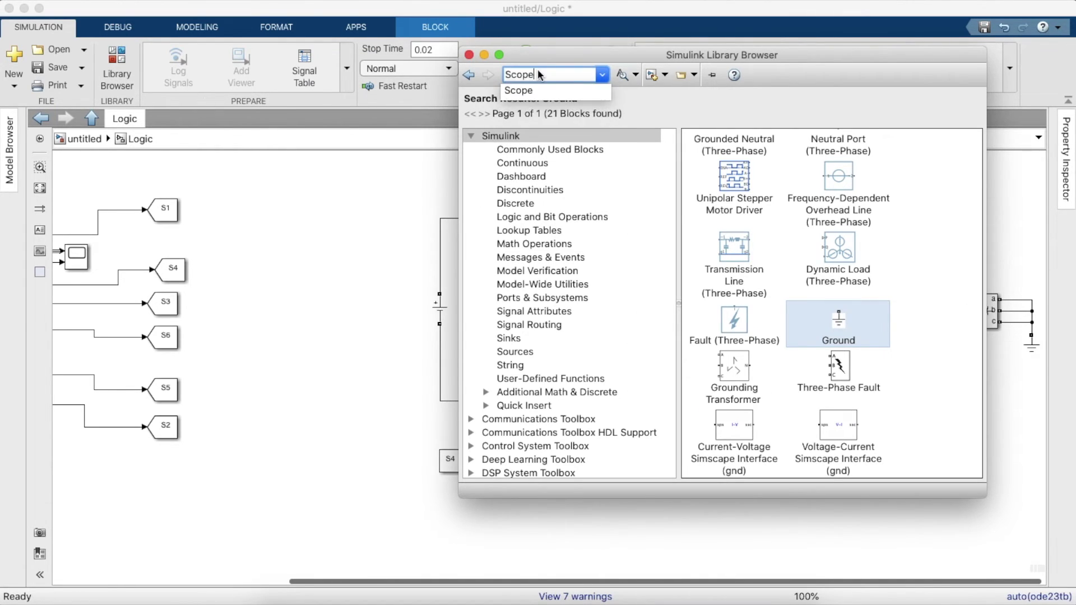
{"action": "key", "text": "Return"}
{"action": "left_click", "coordinate": [729, 180]}
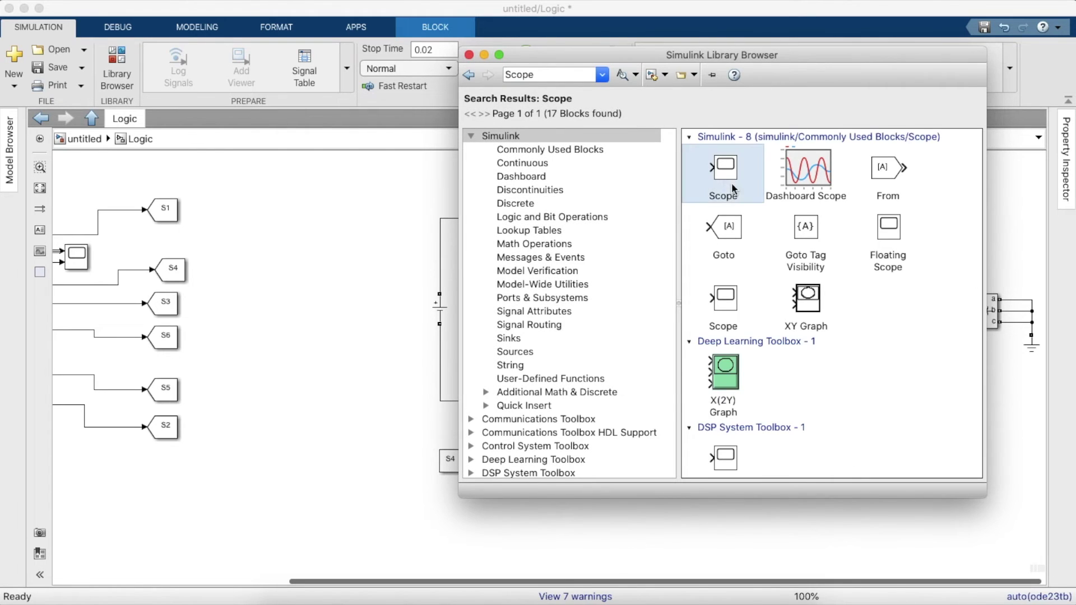
{"action": "left_click_drag", "start_coordinate": [729, 180], "coordinate": [831, 277]}
{"action": "scroll", "coordinate": [1010, 206], "scroll_direction": "right", "scroll_amount": 1}
{"action": "double_click", "coordinate": [801, 291]}
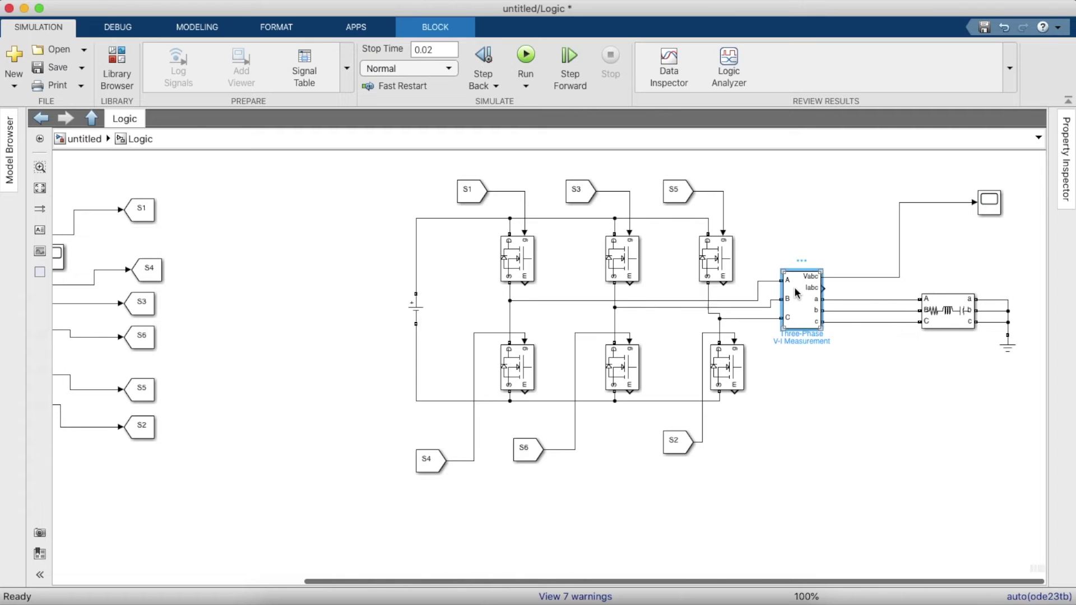
{"action": "left_click", "coordinate": [641, 418]}
- Insert a Demux with 3 outputs between the Vabc output and the Scope
{"action": "left_click", "coordinate": [118, 72]}
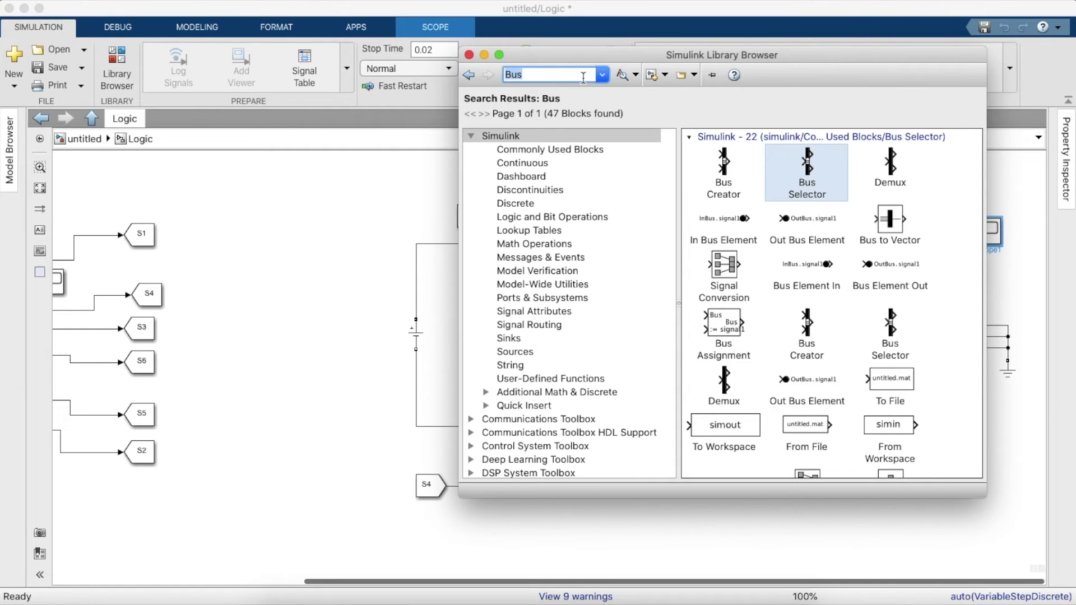
{"action": "left_click_drag", "start_coordinate": [891, 164], "coordinate": [835, 302]}
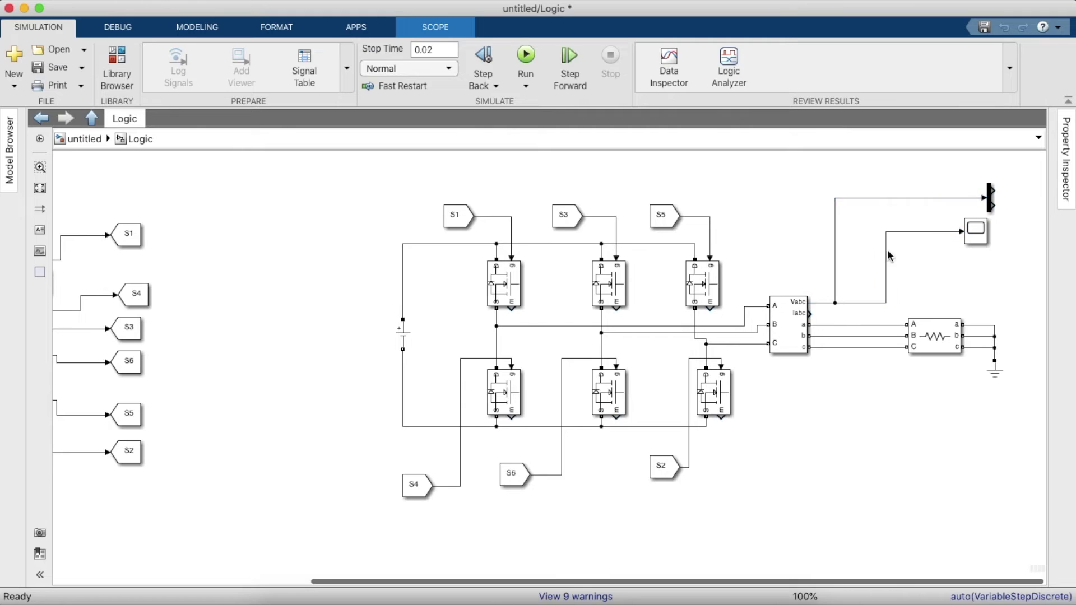
{"action": "left_click", "coordinate": [908, 232]}
{"action": "key", "text": "Delete"}
{"action": "left_click", "coordinate": [989, 201]}
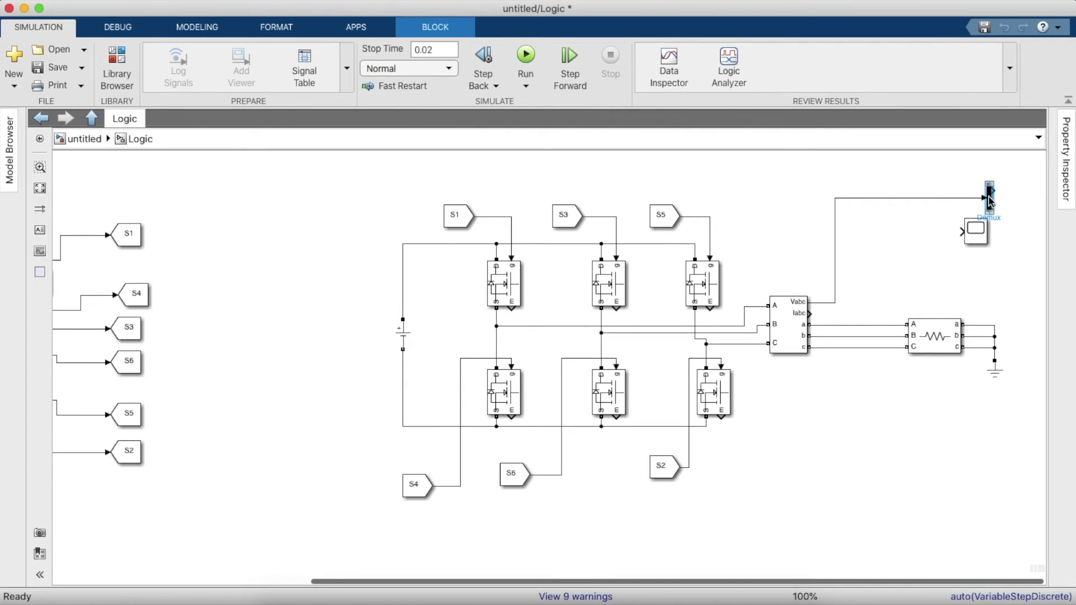
{"action": "double_click", "coordinate": [990, 201]}
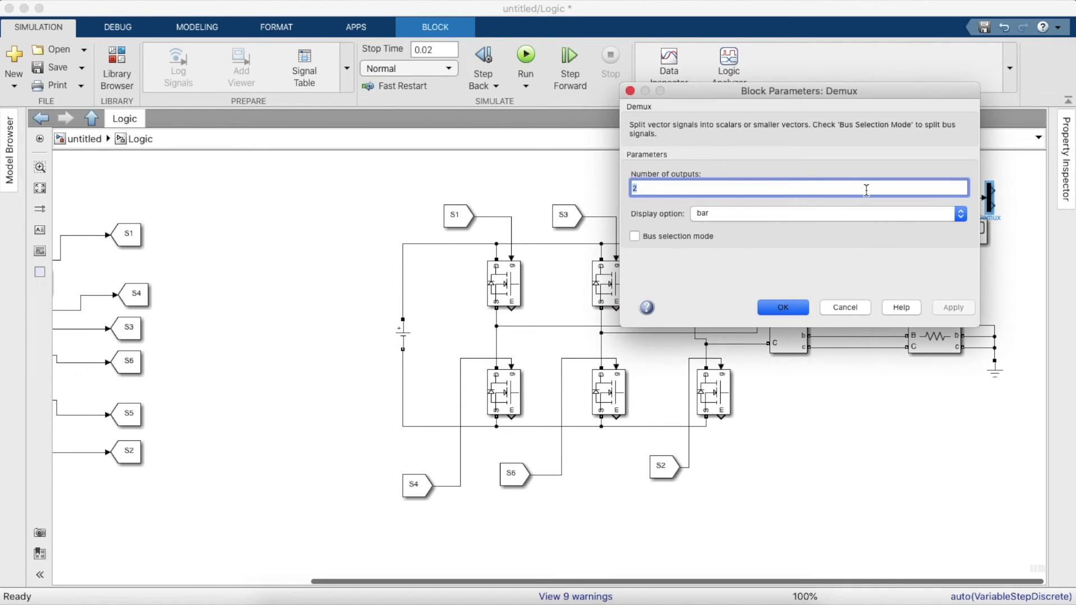
{"action": "type", "text": "3"}
{"action": "key", "text": "Return"}
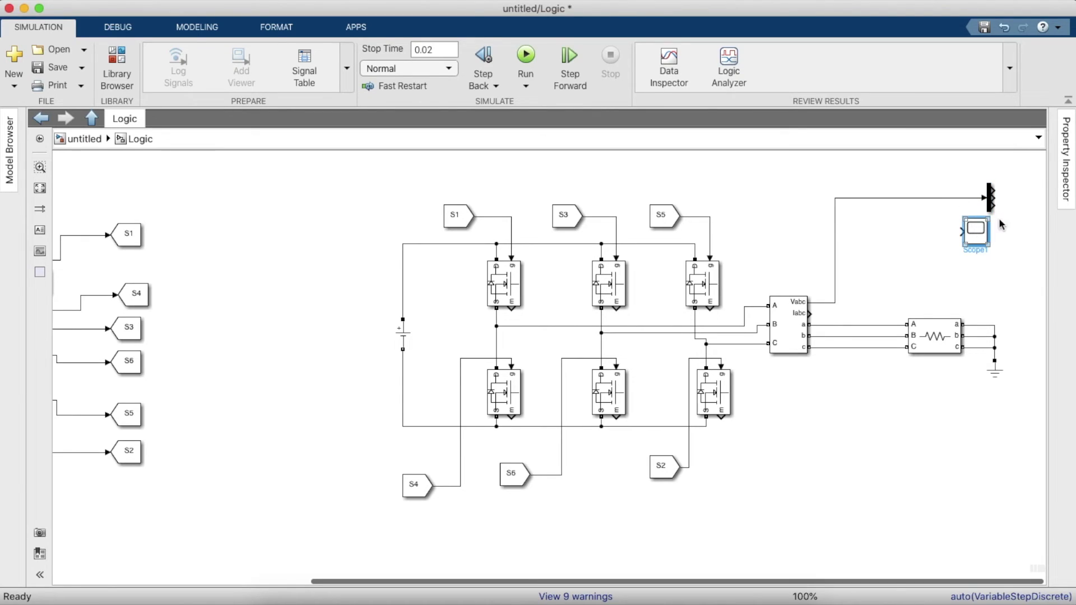
{"action": "mouse_move", "coordinate": [987, 227]}
{"action": "left_mouse_down"}
{"action": "mouse_move", "coordinate": [1054, 199]}
{"action": "mouse_move", "coordinate": [990, 208]}
{"action": "left_mouse_up"}
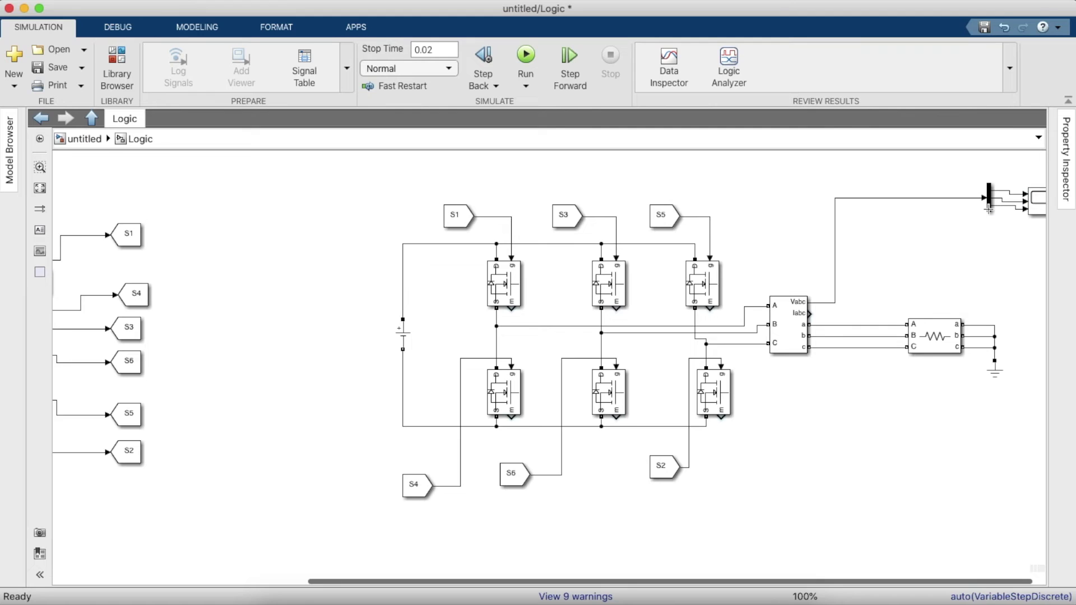
- Run the model and set Scope1's layout to 3x1 stacked plots
{"action": "left_click", "coordinate": [524, 56]}
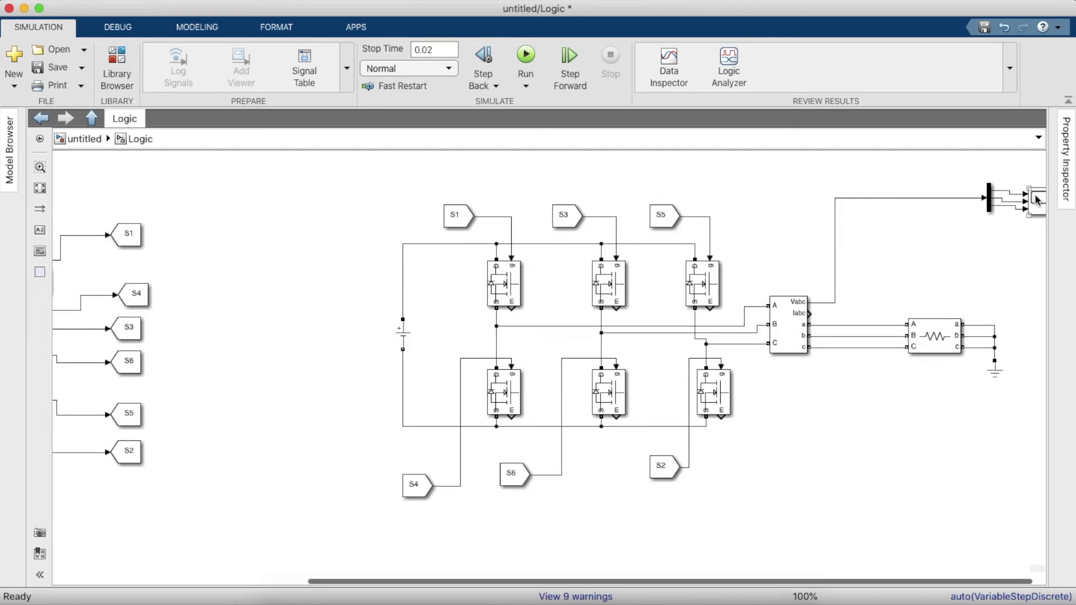
{"action": "double_click", "coordinate": [1031, 202]}
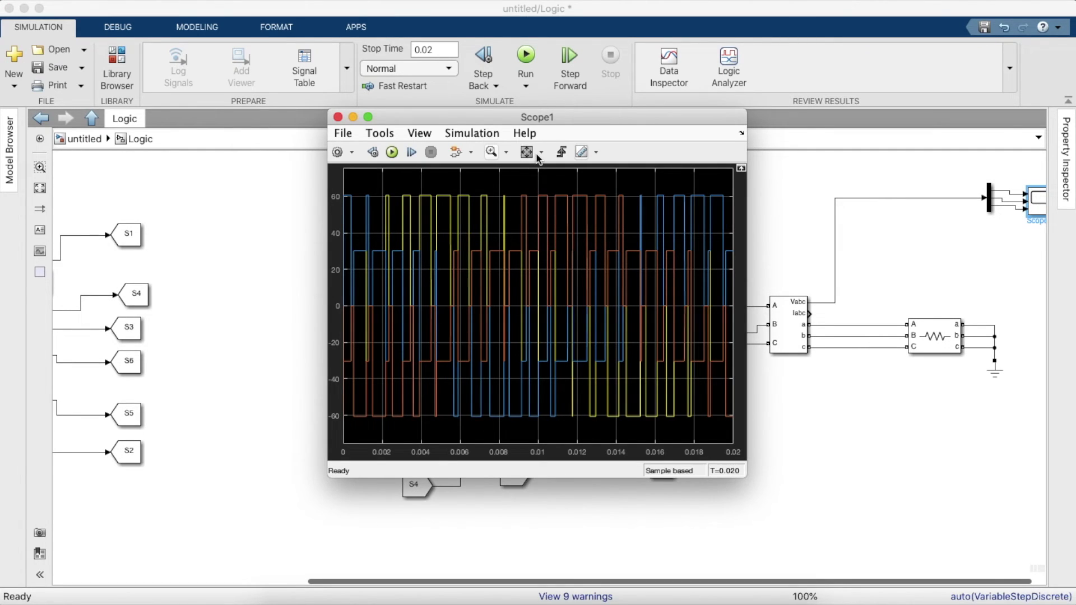
{"action": "left_click", "coordinate": [419, 135]}
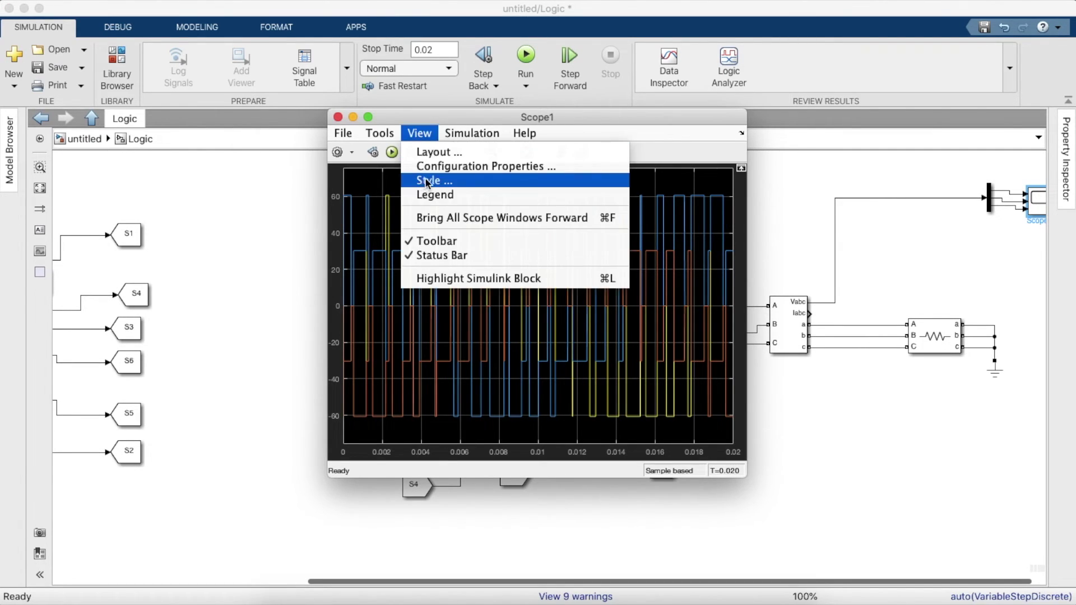
{"action": "left_click", "coordinate": [445, 152]}
{"action": "left_click", "coordinate": [459, 206]}
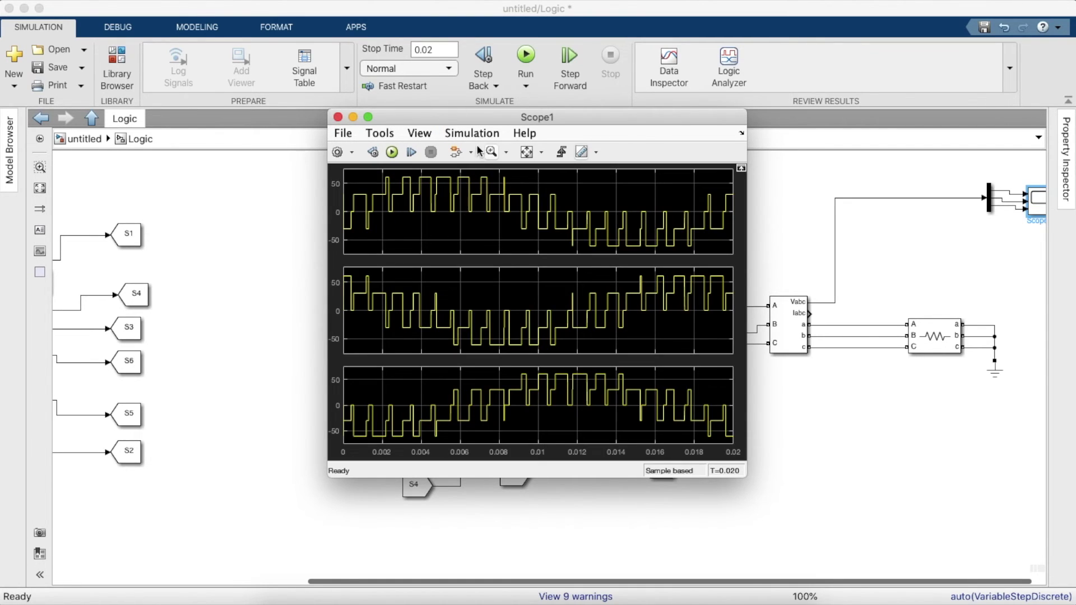
{"action": "left_click", "coordinate": [338, 117]}
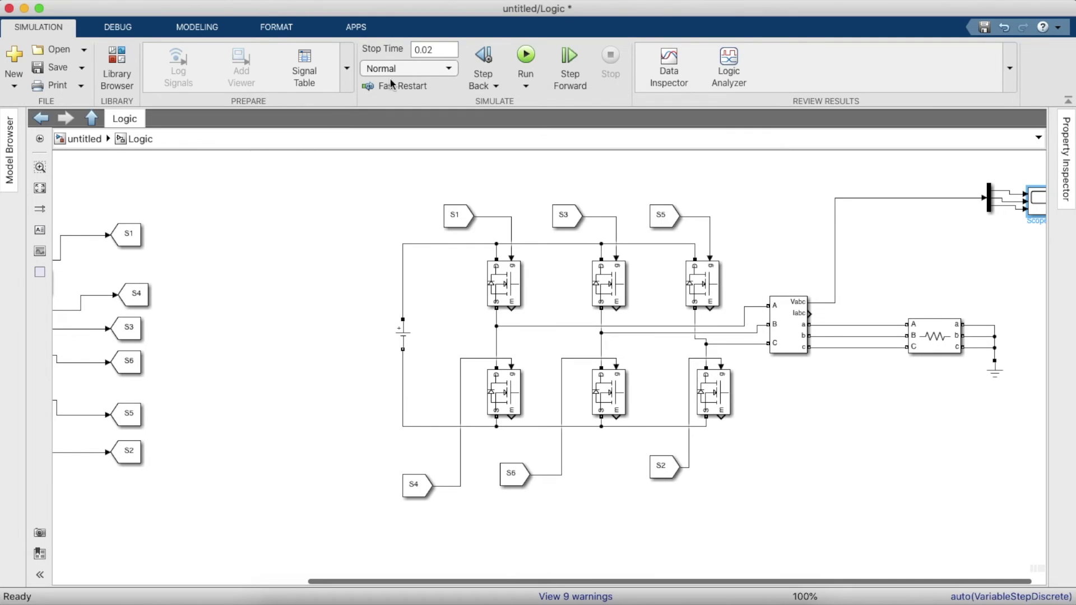
{"action": "left_click", "coordinate": [437, 49]}
- Simulate with stop time 1 and zoom Scope1 into about 0.045–0.135 s of the waveforms
{"action": "type", "text": "1"}
{"action": "left_click", "coordinate": [527, 59]}
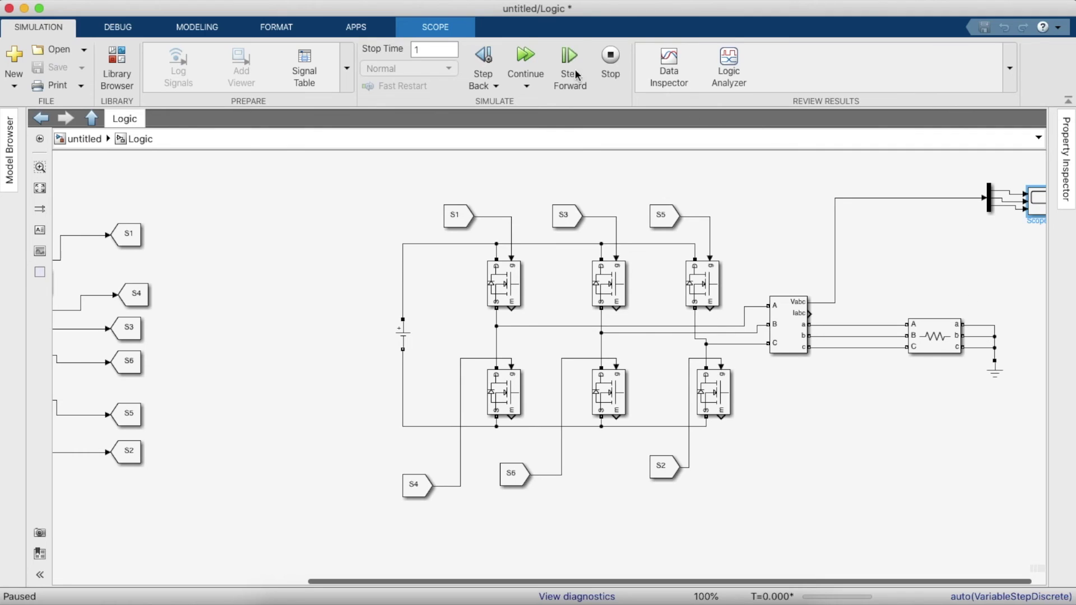
{"action": "left_click", "coordinate": [526, 56]}
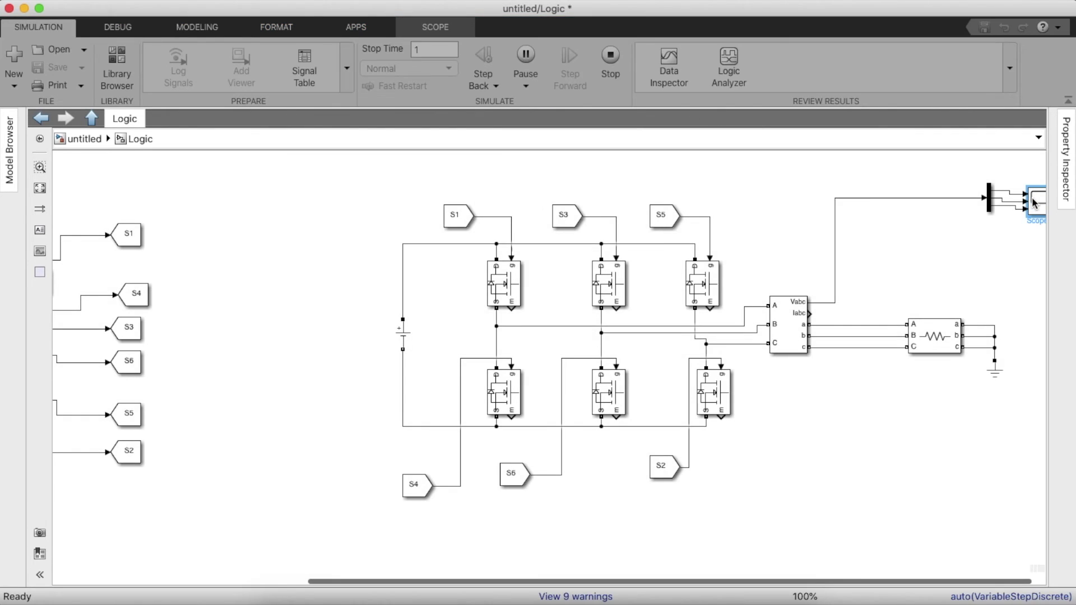
{"action": "double_click", "coordinate": [1034, 202]}
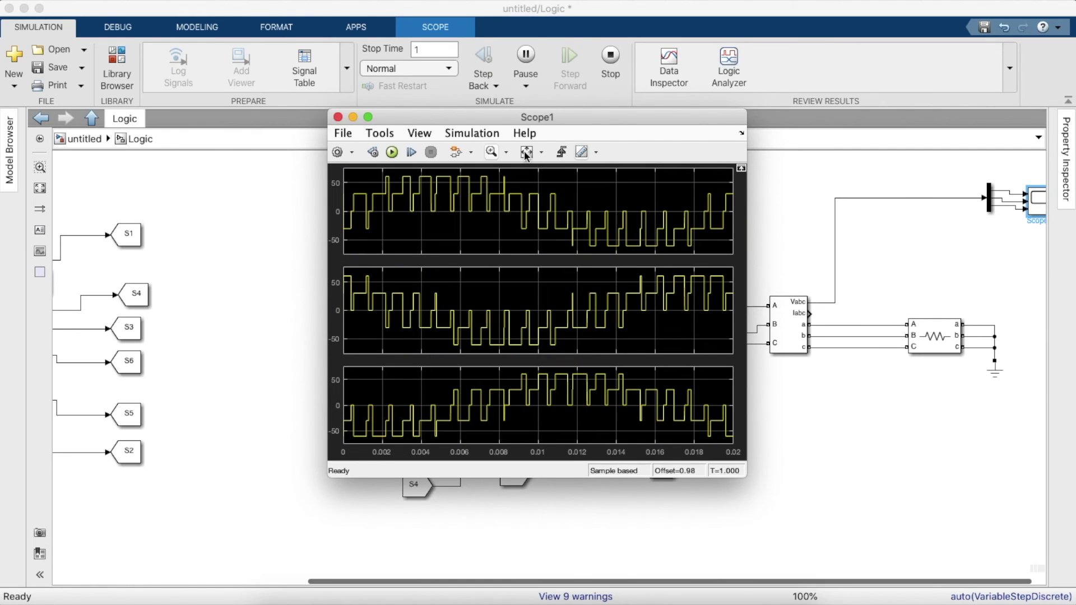
{"action": "left_click", "coordinate": [526, 152]}
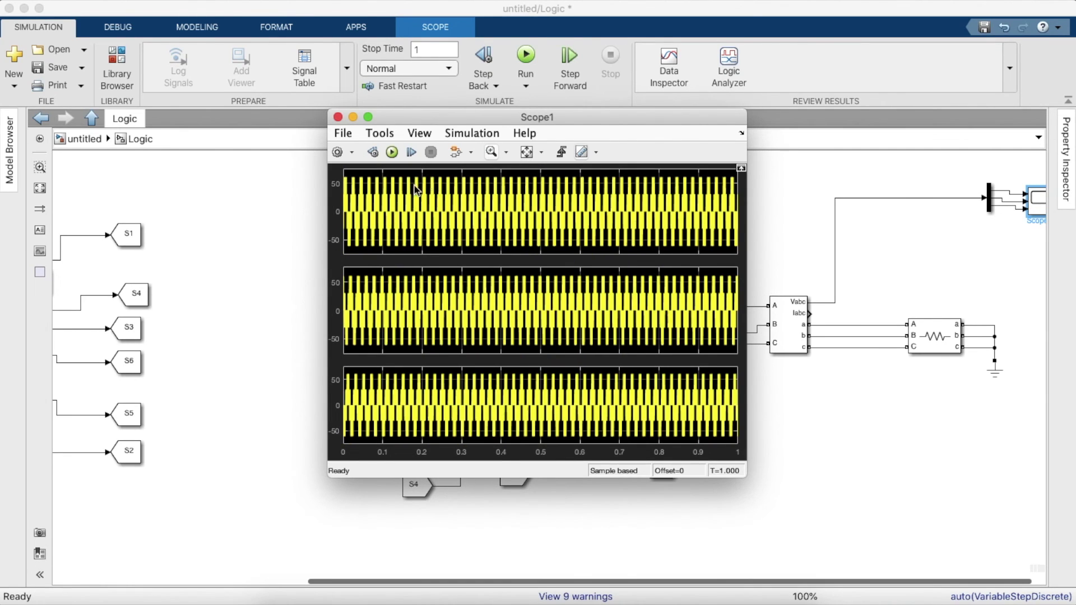
{"action": "left_click", "coordinate": [492, 152]}
{"action": "left_click_drag", "start_coordinate": [361, 202], "coordinate": [397, 204]}
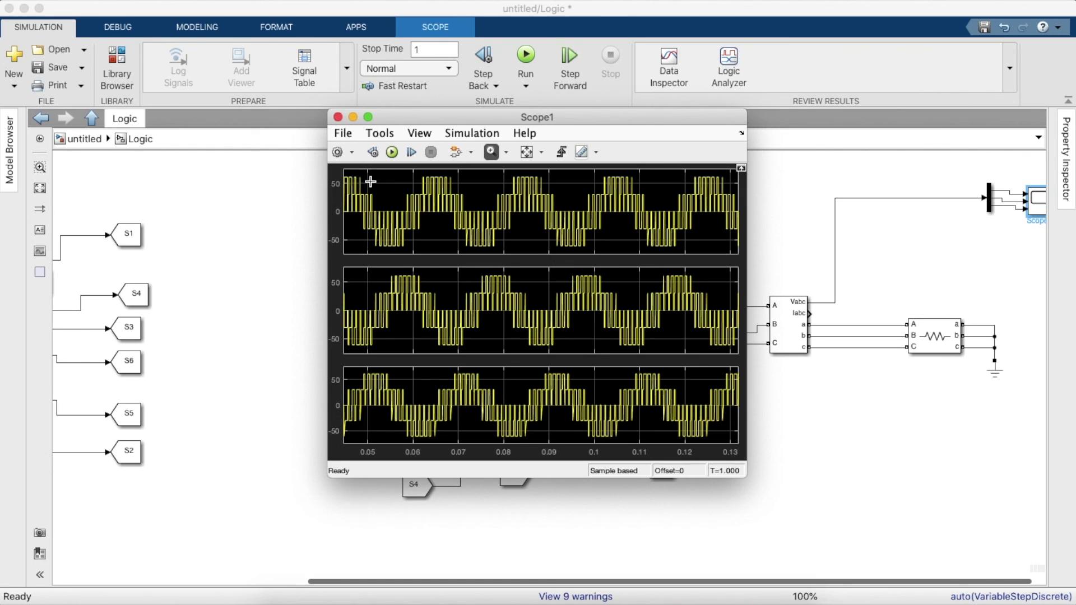
{"action": "left_click", "coordinate": [337, 118]}
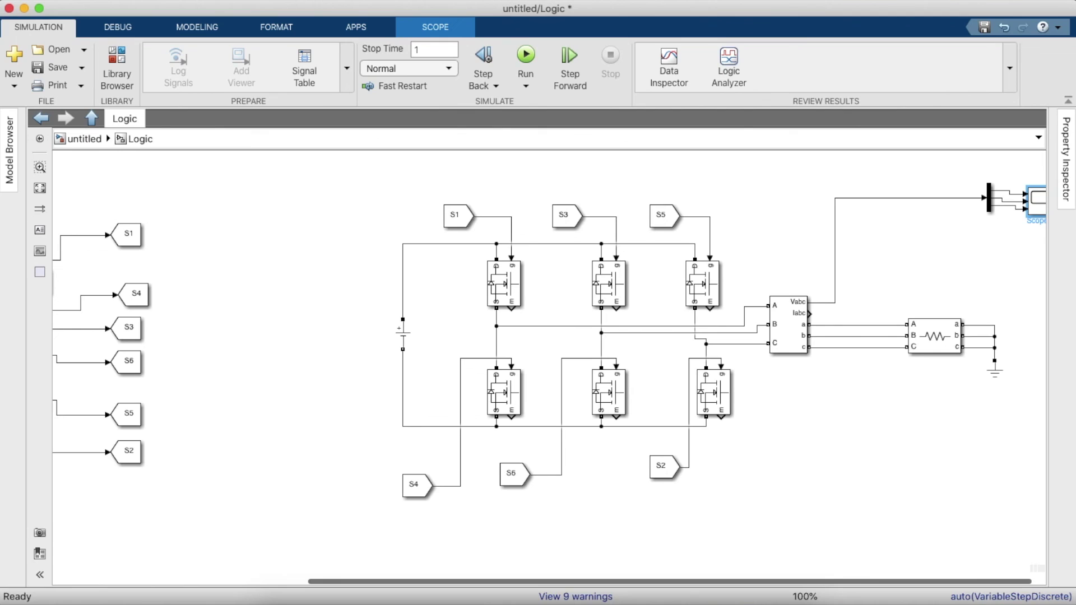